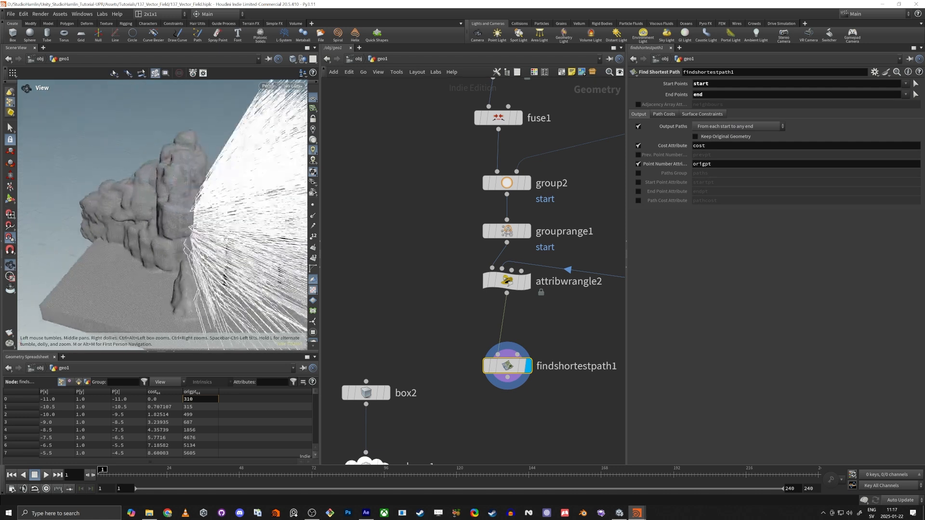
Add a Resample node, resample3, wired after findshortestpath1
middle_click_drag(479, 424, 486, 298)
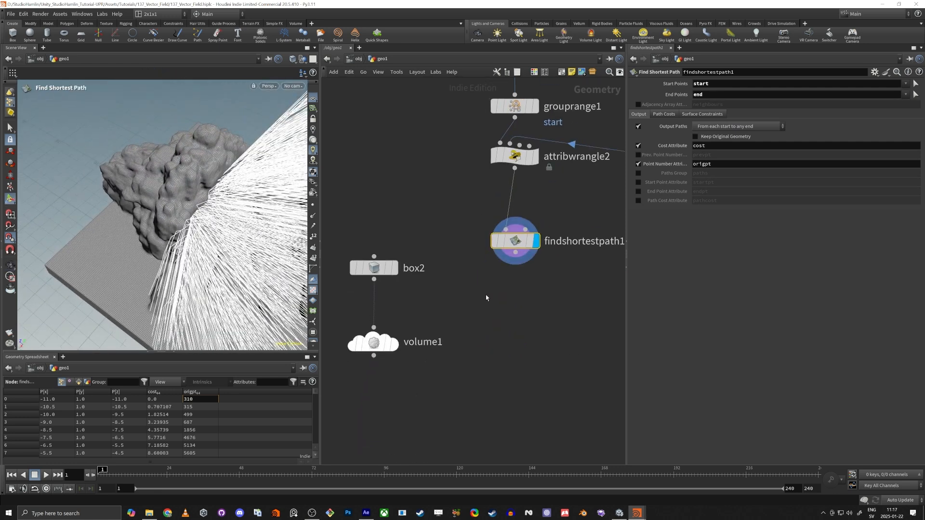
left_click(516, 252)
key("Tab")
type("resa")
key("Return")
left_click(525, 309)
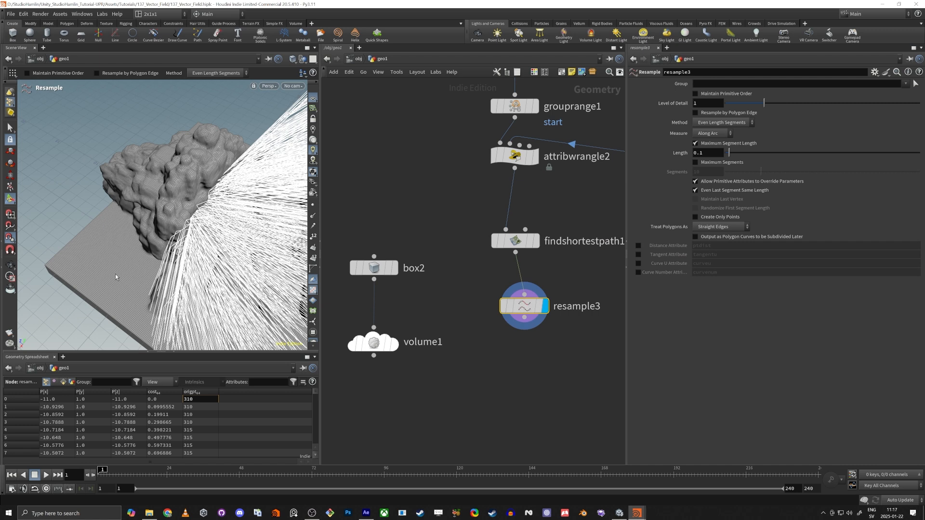
Output the curve tangents to an attribute named 'tan' and colour resample3 blue
left_click_drag(225, 279, 220, 234, "alt")
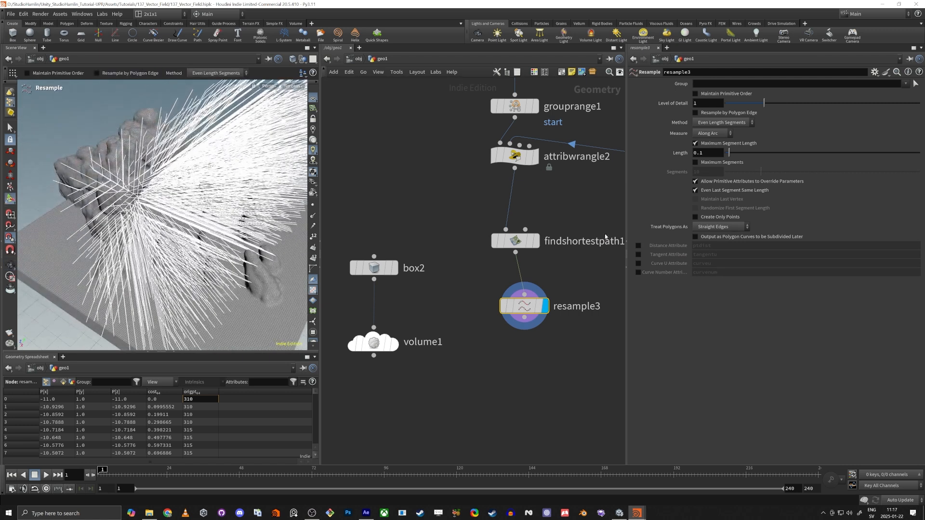
left_click(639, 255)
type("ta")
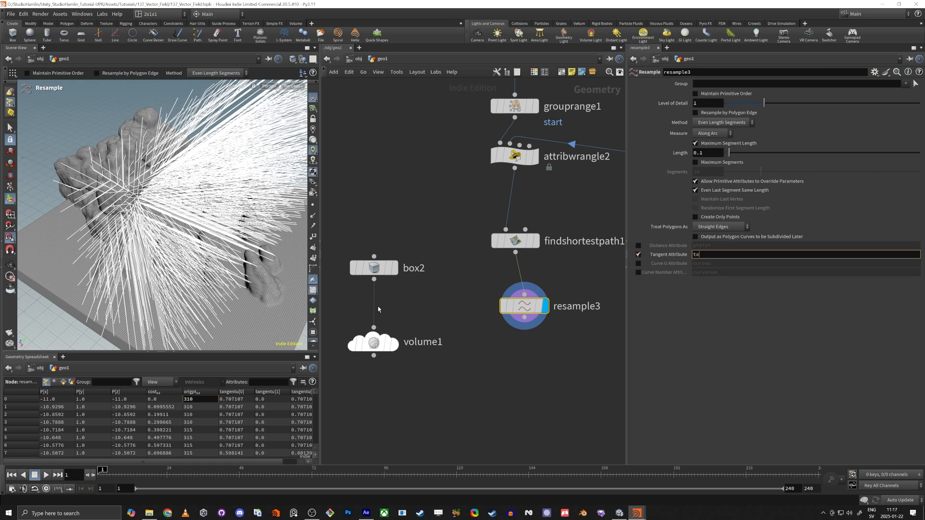
type("n")
key("Return")
middle_click_drag(490, 381, 492, 380)
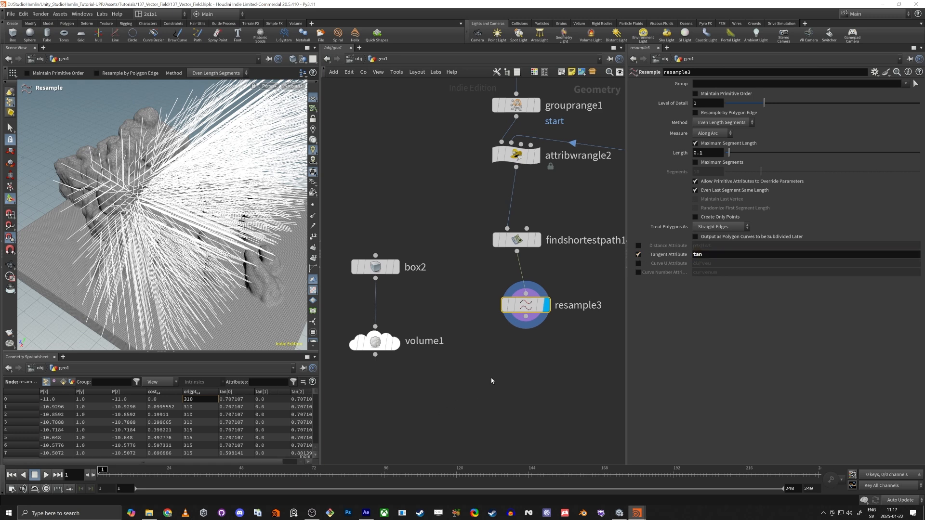
mouse_move(246, 311)
left_mouse_down("alt")
mouse_move(158, 275)
mouse_move(195, 171)
mouse_move(142, 199)
mouse_move(147, 245)
mouse_move(354, 303)
left_mouse_up("alt")
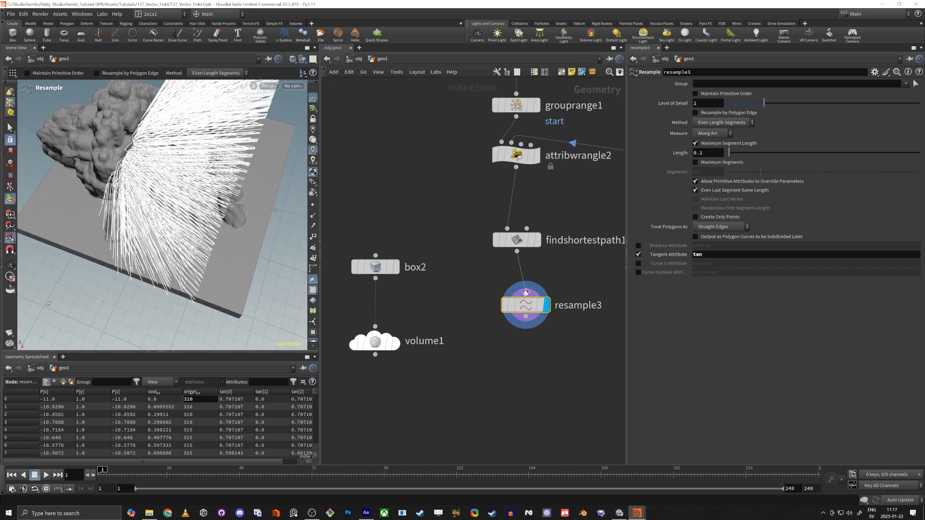
key("c")
left_click(594, 453)
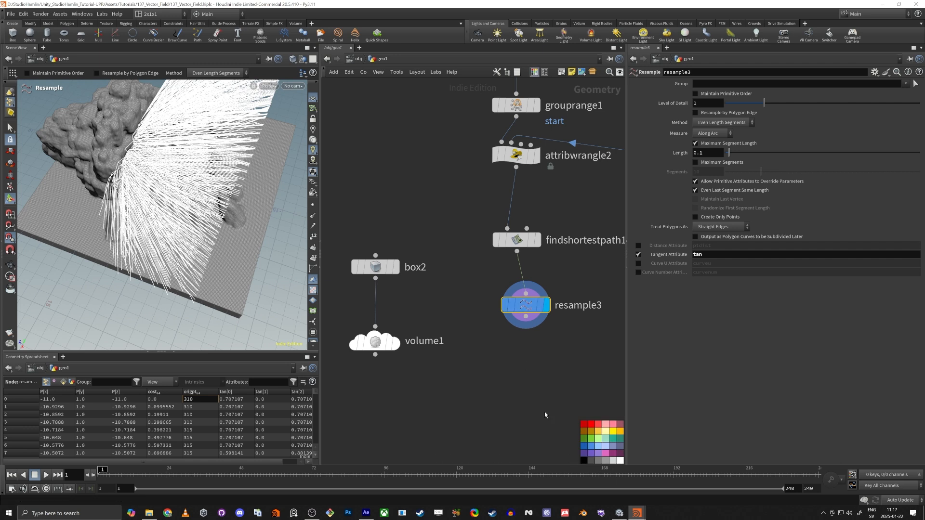
Align resample3 under findshortestpath1 and frame the lower box2 branch of the network
key("h")
scroll(501, 332, "up", 4)
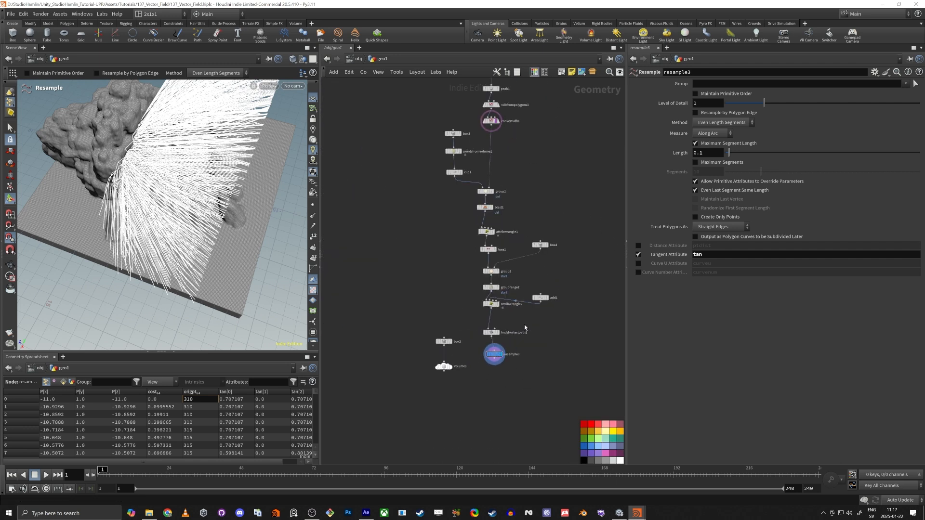
left_click_drag(495, 355, 492, 354)
left_click_drag(218, 268, 205, 232, "alt")
scroll(542, 299, "up", 1)
middle_click_drag(591, 246, 519, 225)
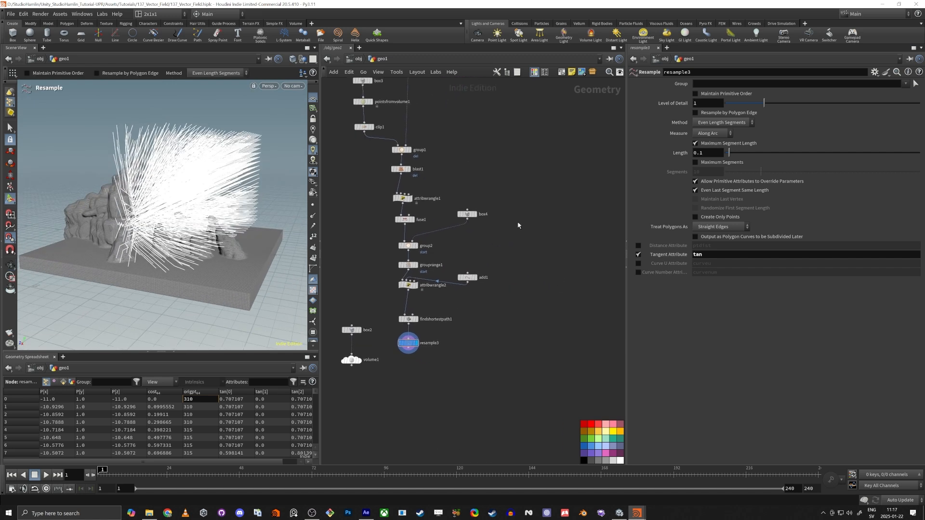
middle_click_drag(389, 403, 497, 321)
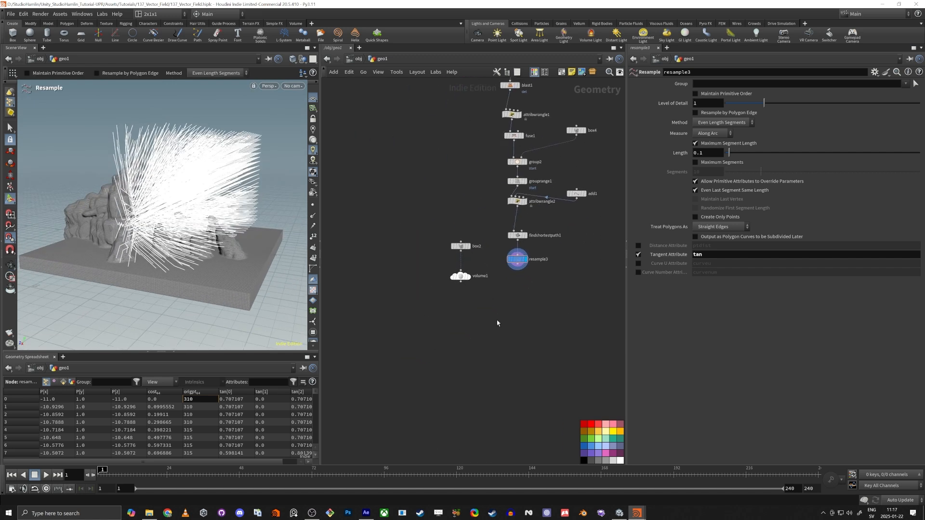
scroll(497, 320, "up", 3)
Move box2 and volume1 left and preview each of their outputs
left_click_drag(353, 310, 463, 163)
left_click_drag(434, 197, 407, 208)
left_click(424, 209)
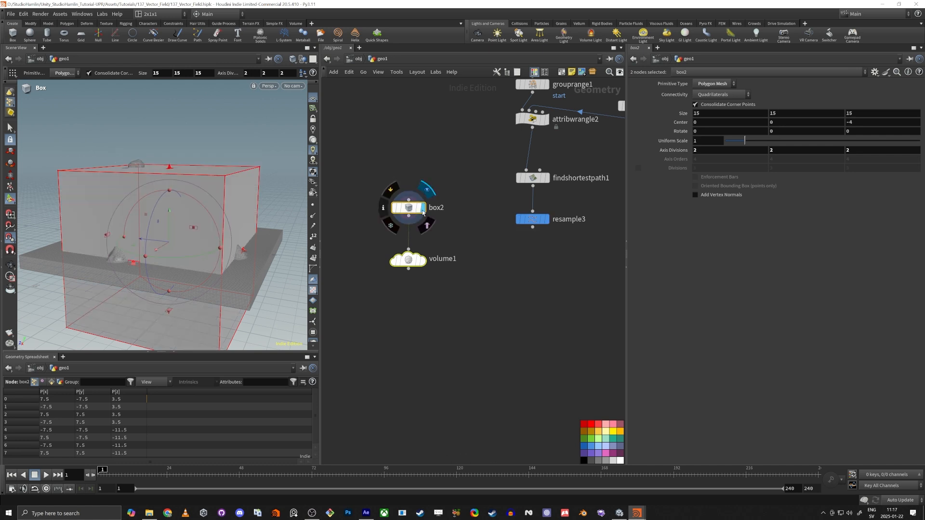
left_click_drag(217, 227, 144, 202, "alt")
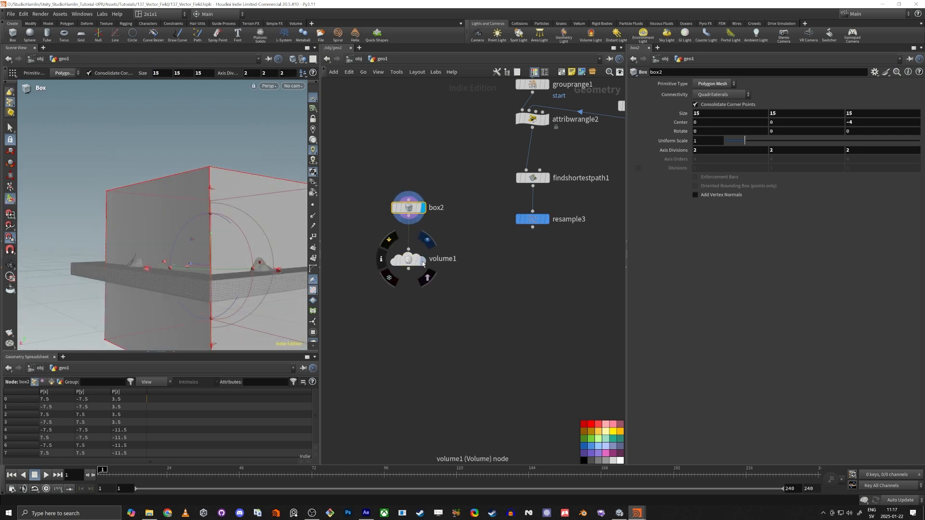
left_click(423, 261)
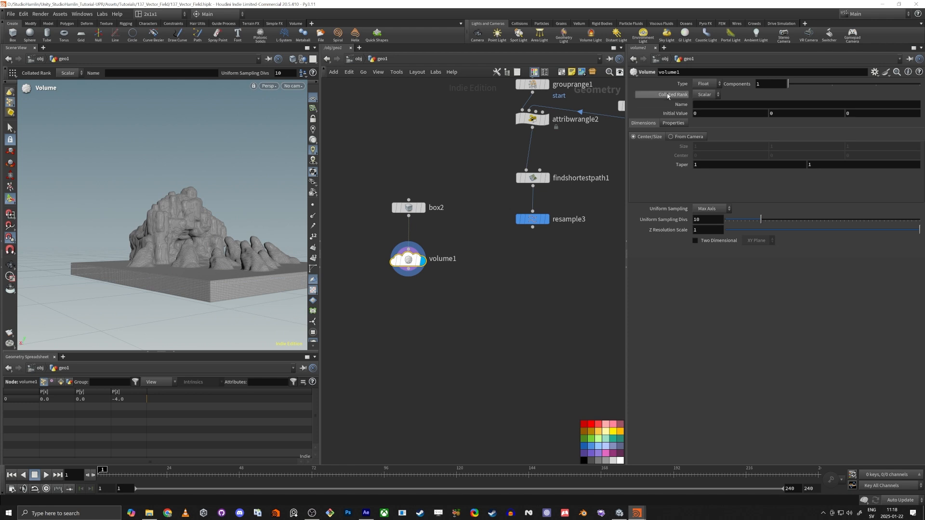
Replace volume1 with a new Volume node wired below box2 and display it
mouse_move(394, 265)
key("Delete")
left_click(409, 216)
key("Tab")
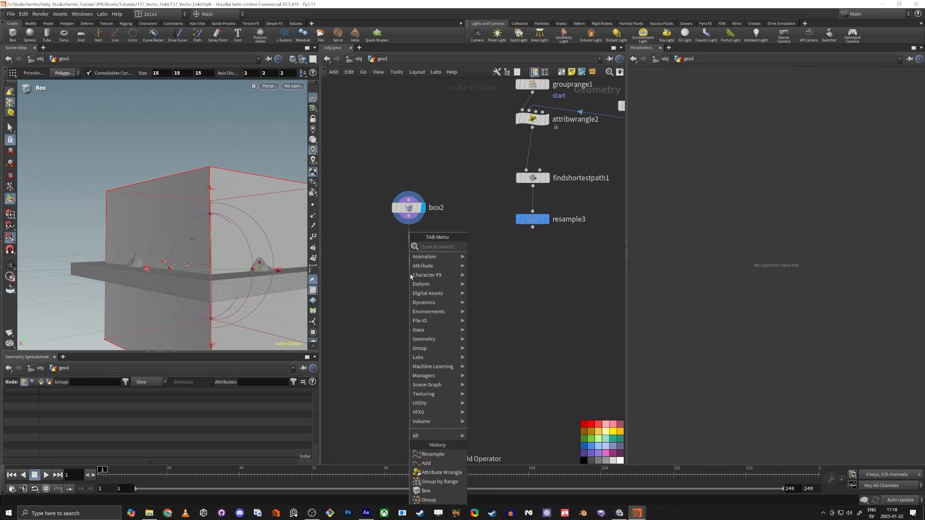
type("vol")
key("Return")
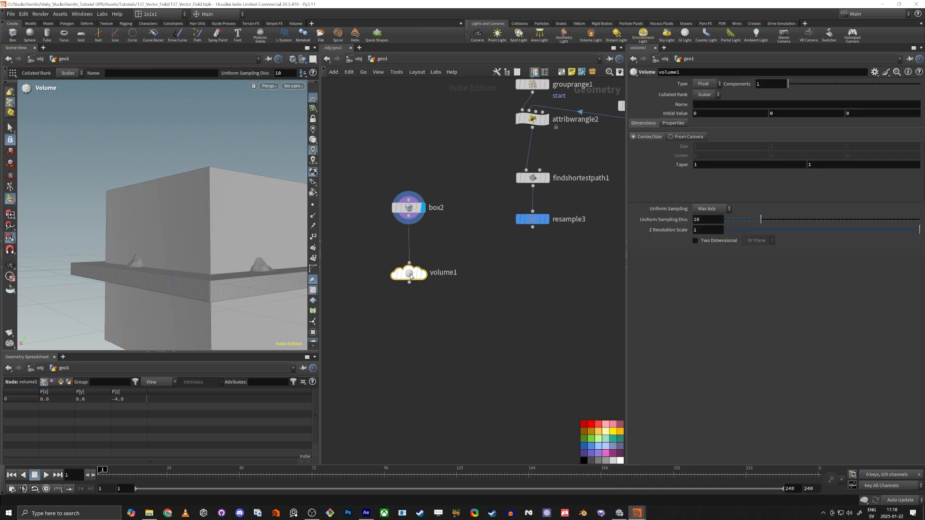
scroll(410, 276, "up", 3)
left_click(425, 252)
Inspect box2's settings, then select volume1 to bring up its parameters
left_click(402, 184)
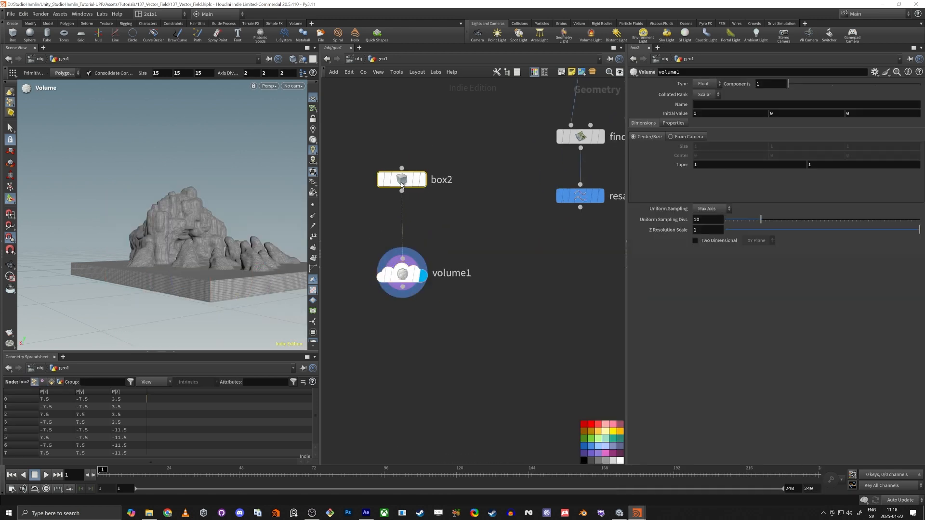
left_click_drag(190, 240, 209, 260, "alt")
scroll(209, 260, "down", 3)
middle_click_drag(175, 254, 143, 241, "alt")
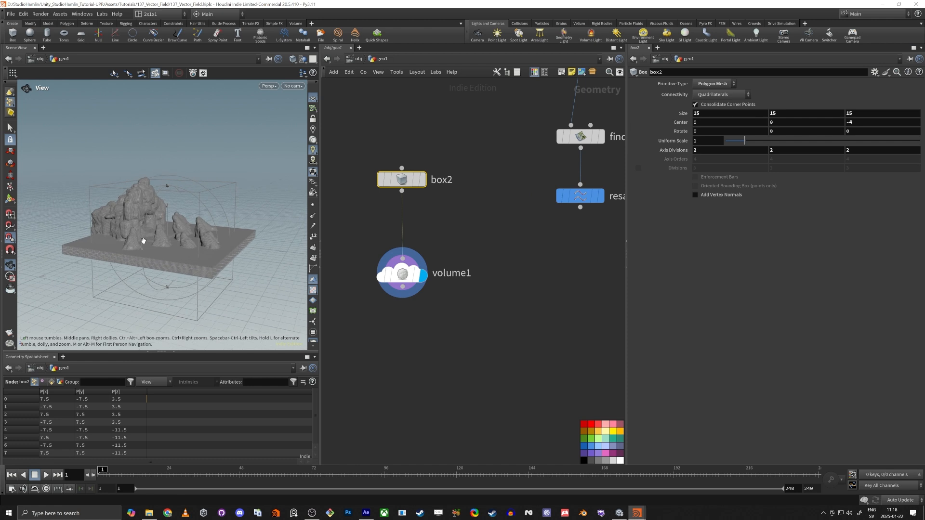
left_click(400, 278)
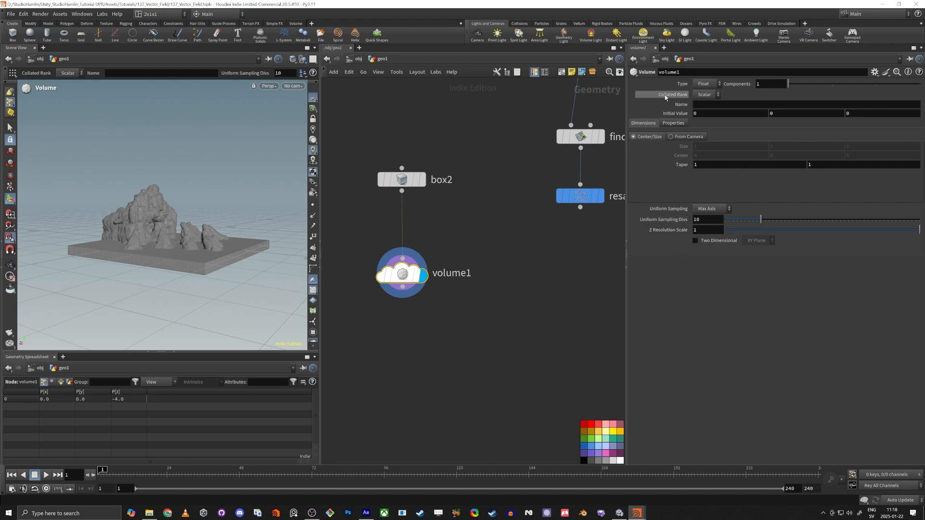
Make volume1 a Vector volume named 'vel'
left_click(704, 94)
left_click(707, 108)
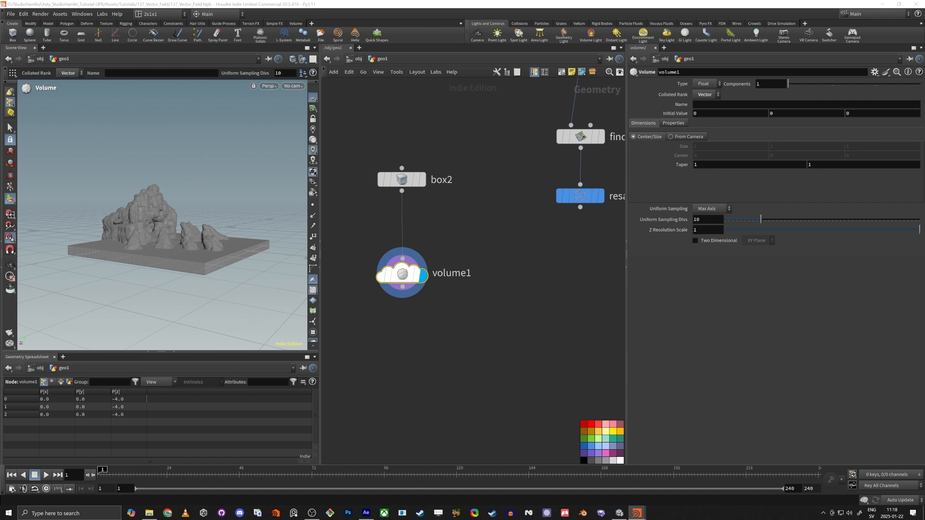
left_click(694, 104)
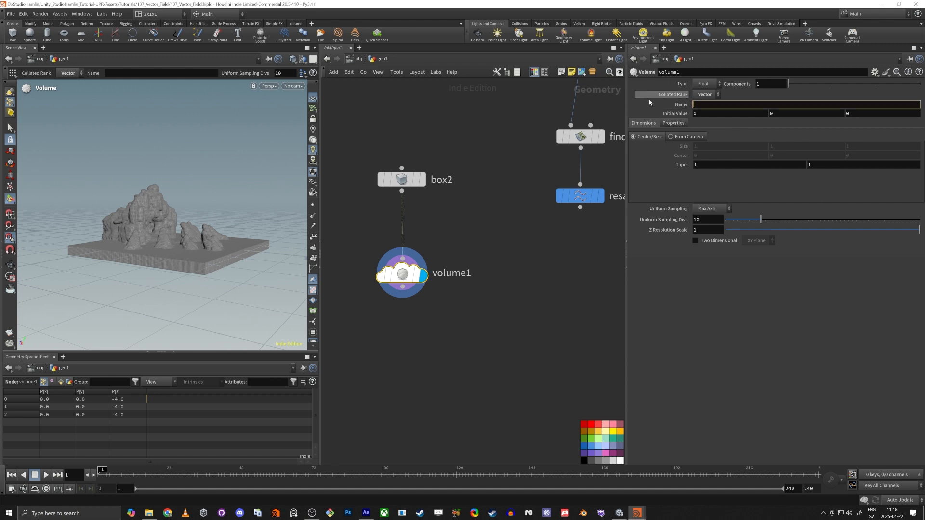
type("vel")
key("Return")
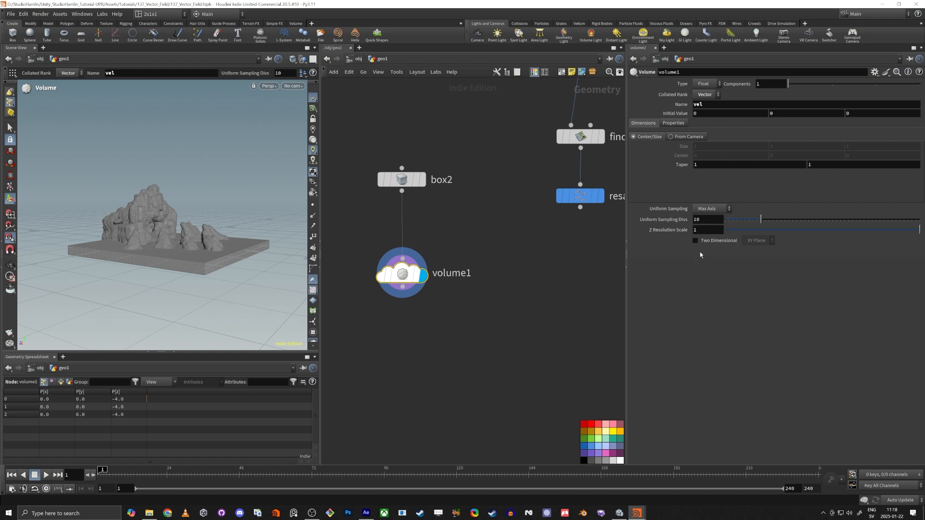
Switch volume1's uniform sampling to By Size with a Div Size of 0.5
left_click(705, 209)
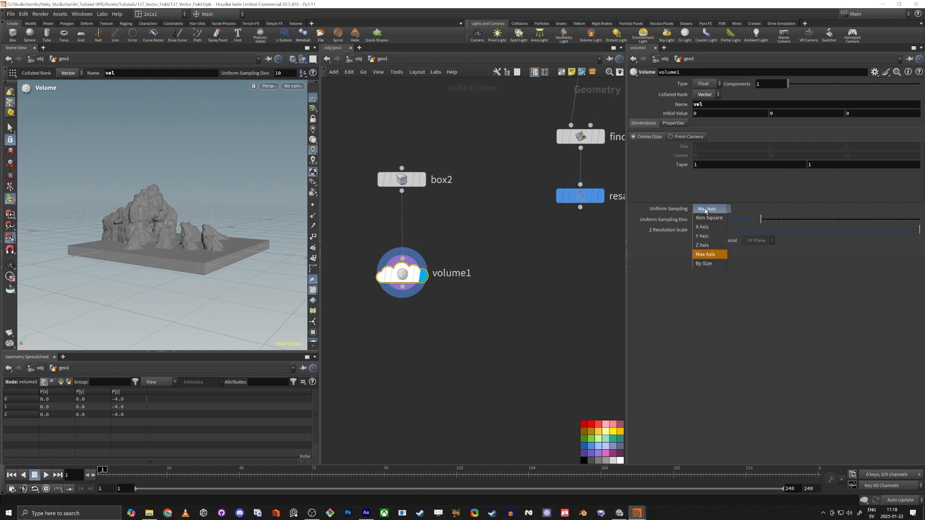
left_click(706, 265)
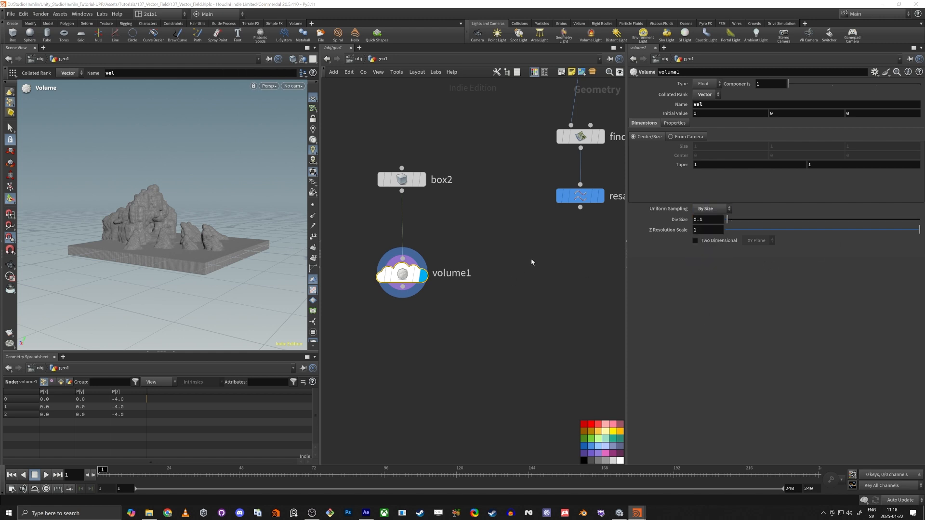
left_click(715, 220)
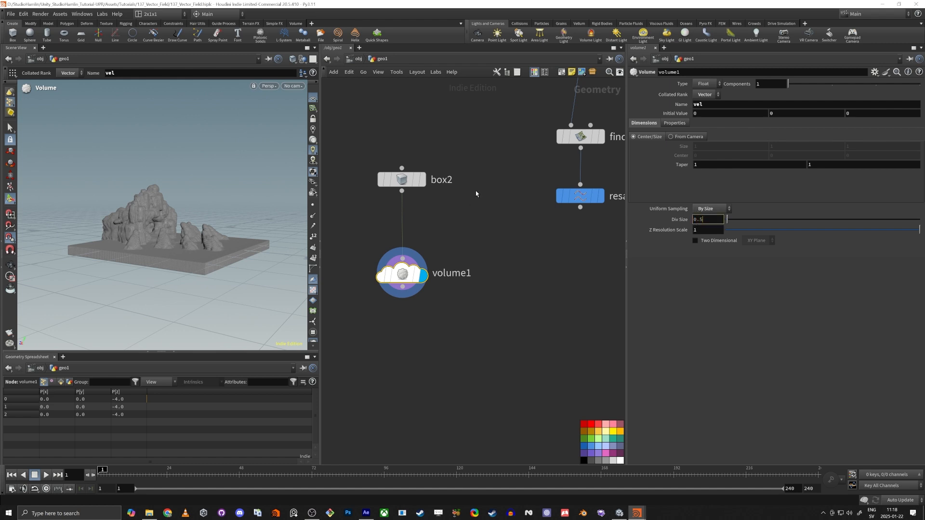
key("Tab")
middle_click_drag(439, 348, 432, 293)
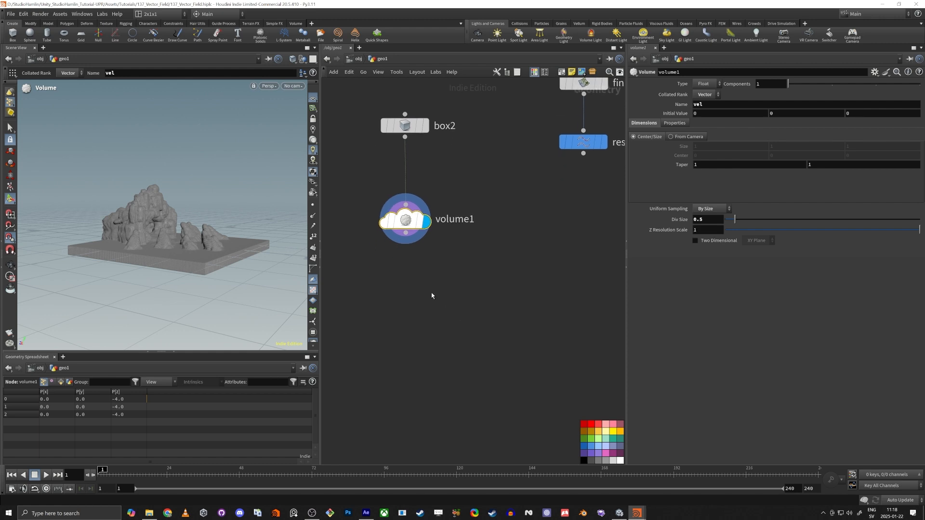
Add a Labs Vector Field Export node, vector_field1, after volume1 and display it
left_click(403, 287)
left_click(416, 315)
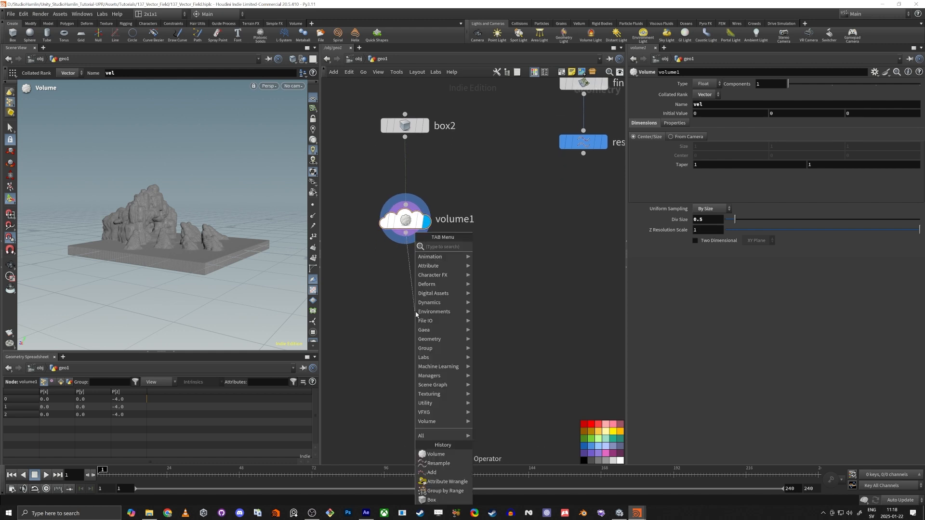
type("vec")
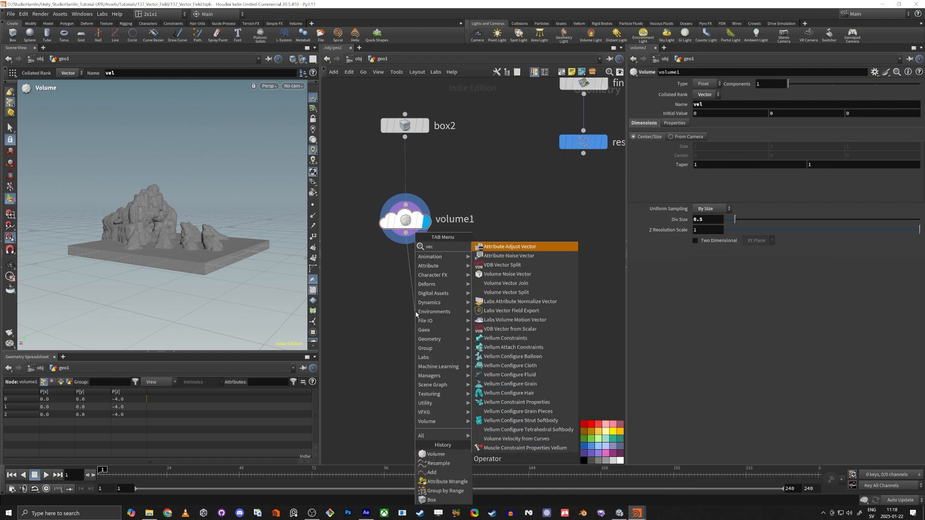
type("tor_fi")
key("Return")
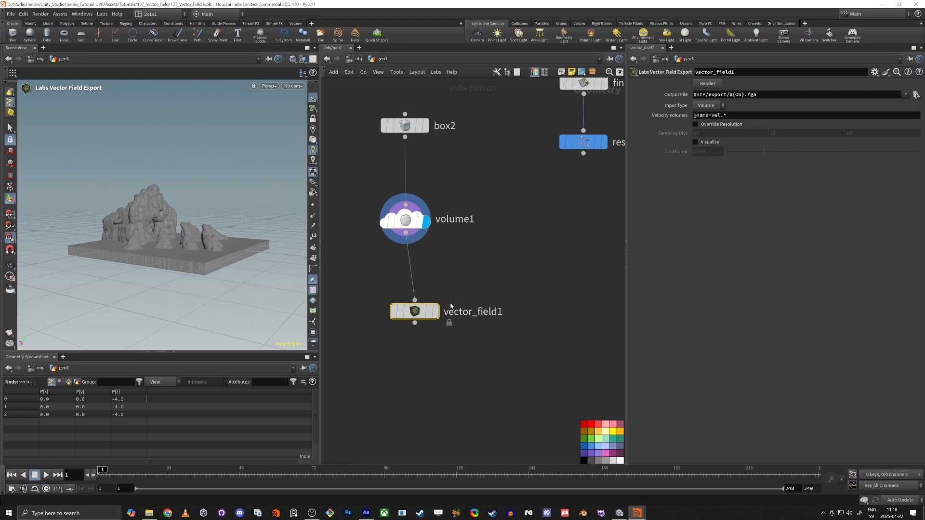
left_click(436, 311)
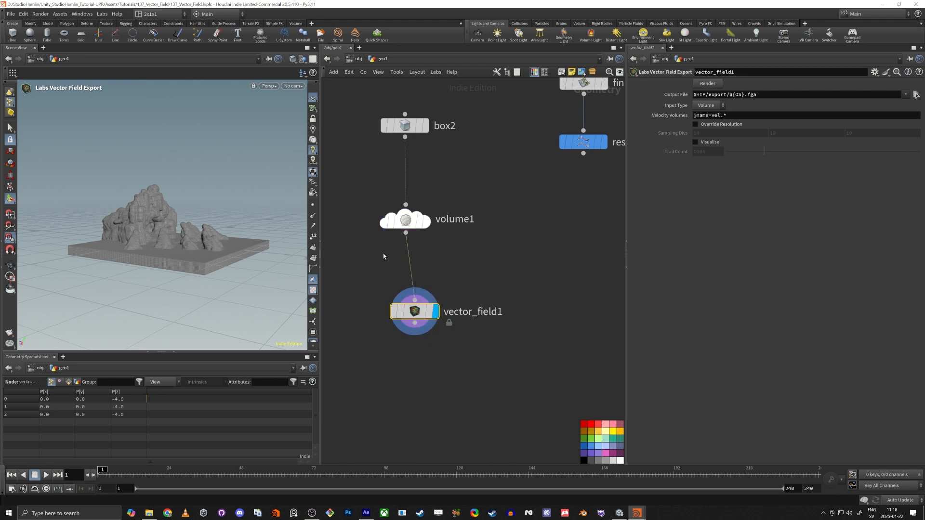
Set volume1's Initial Value Z component to 1
left_click_drag(384, 256, 436, 211)
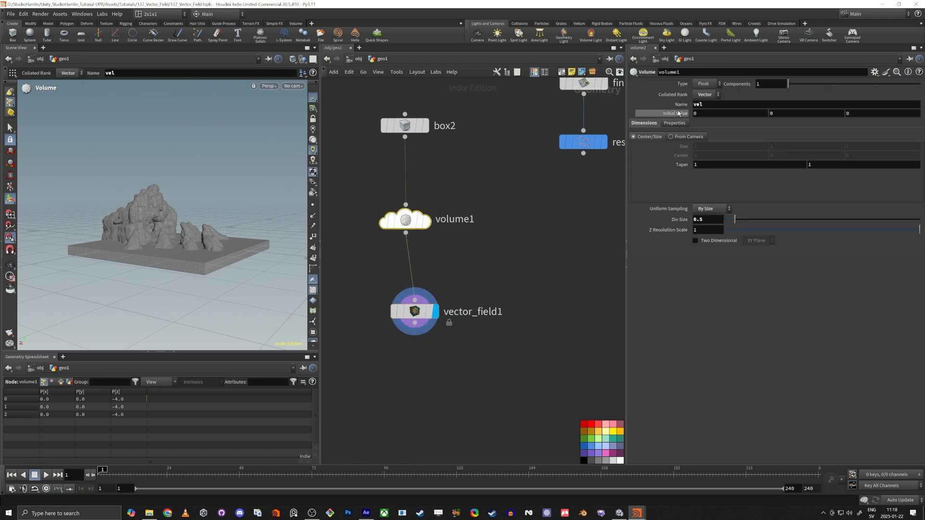
left_click(849, 113)
type("1")
key("Tab")
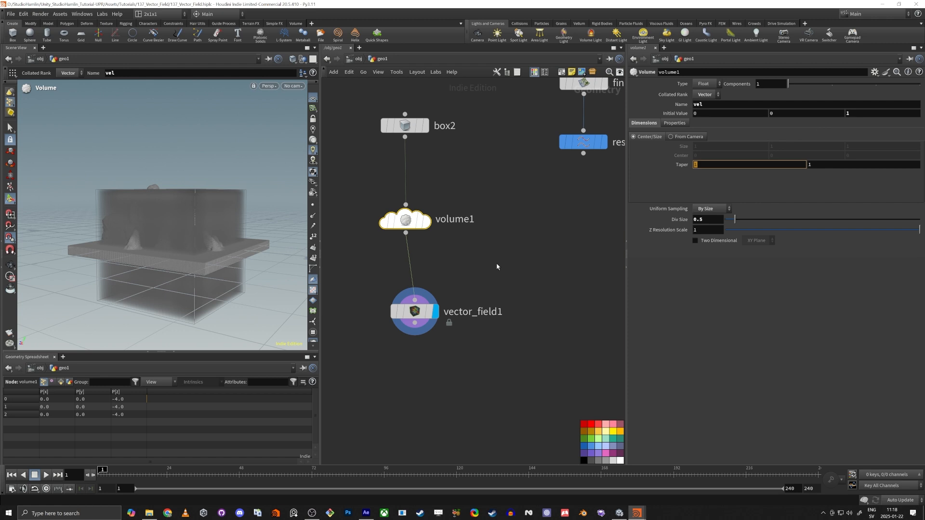
Place vector_field1 directly under volume1 and turn on its Visualise option
left_click_drag(419, 312, 411, 314)
left_click(410, 314)
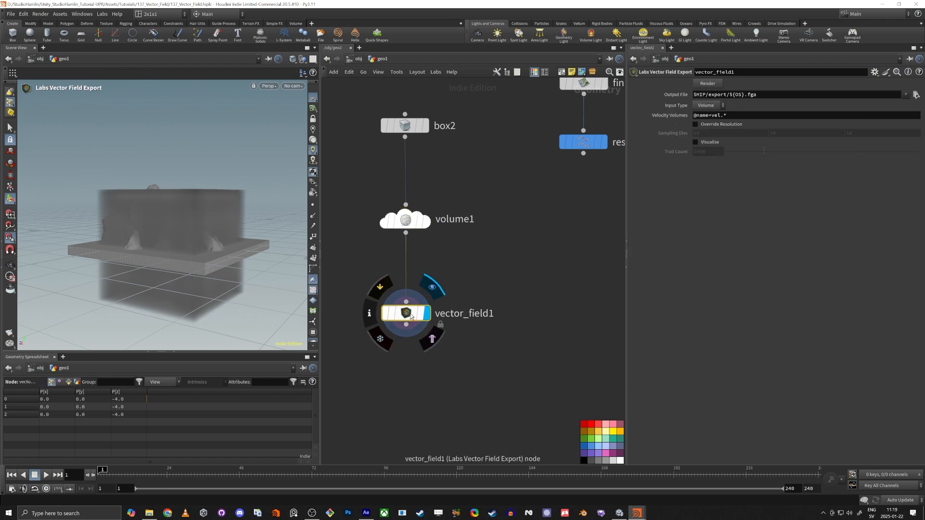
left_click_drag(151, 249, 171, 241, "alt")
scroll(194, 246, "up", 3)
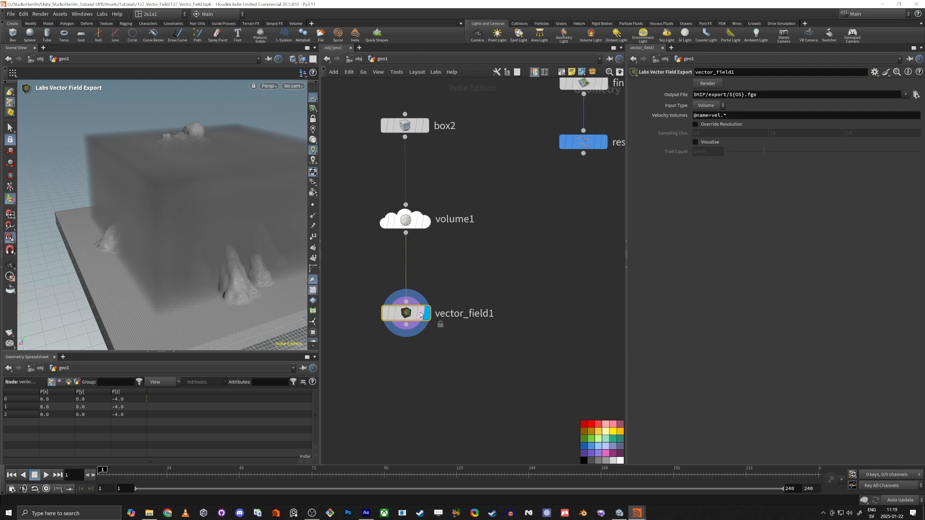
left_click_drag(169, 275, 169, 228, "alt")
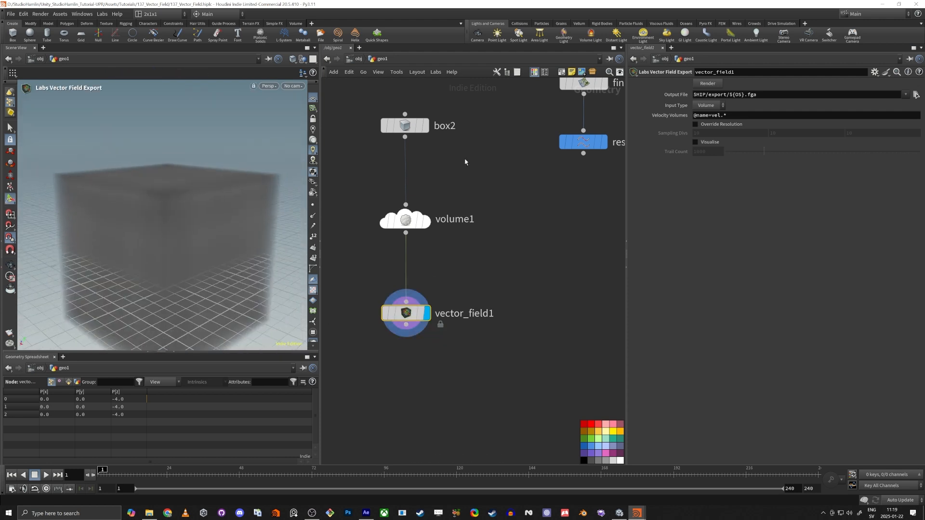
left_click(696, 143)
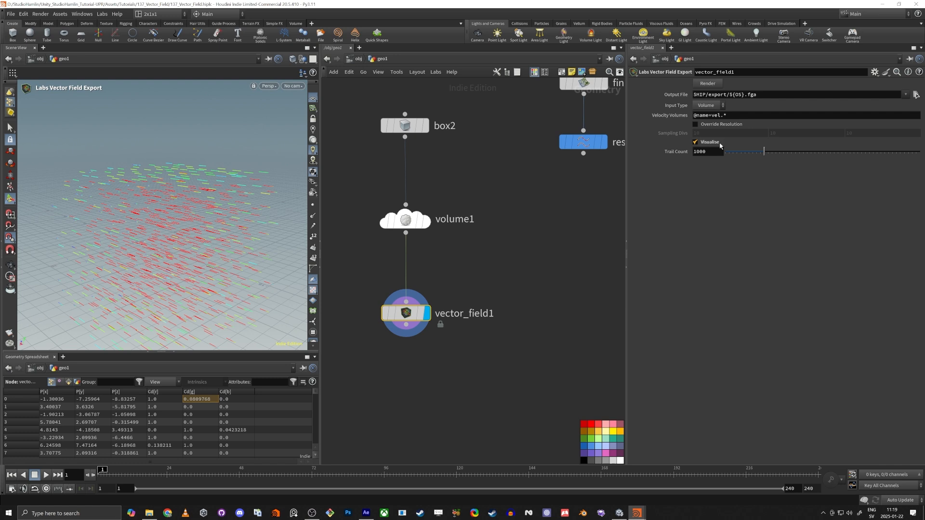
left_click_drag(242, 245, 190, 249, "alt")
Try volume1's Initial Value Y at 1, then reset Y and Z to 0
left_click_drag(369, 261, 452, 193)
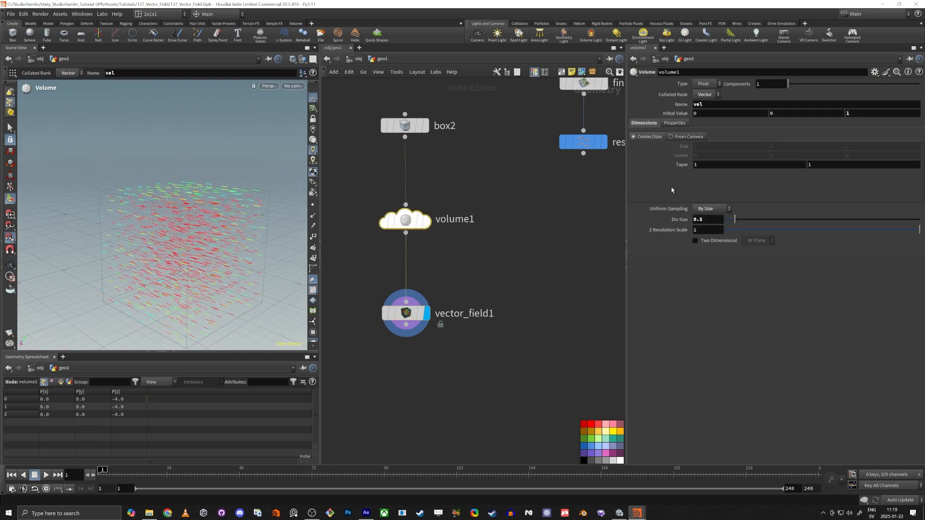
type("1")
key("Tab")
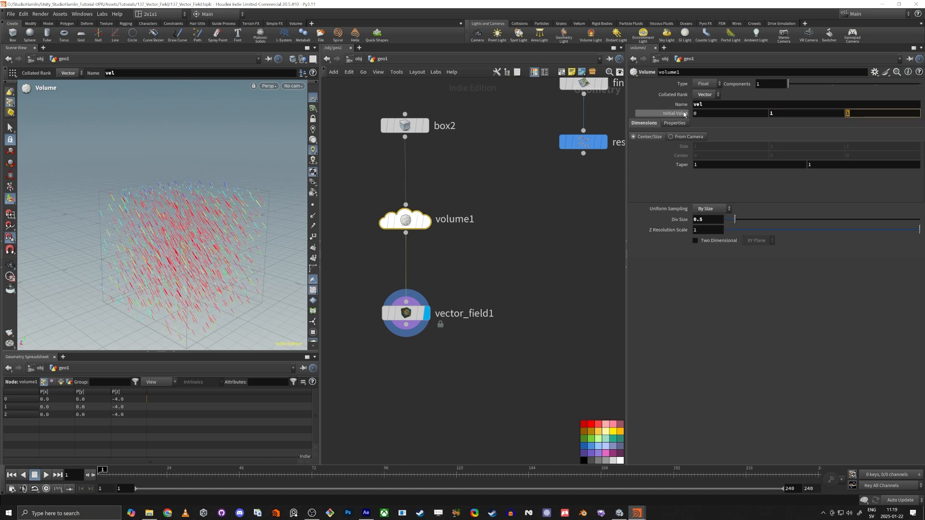
key("shift+Tab")
type("0")
key("Tab")
type("0")
key("Tab")
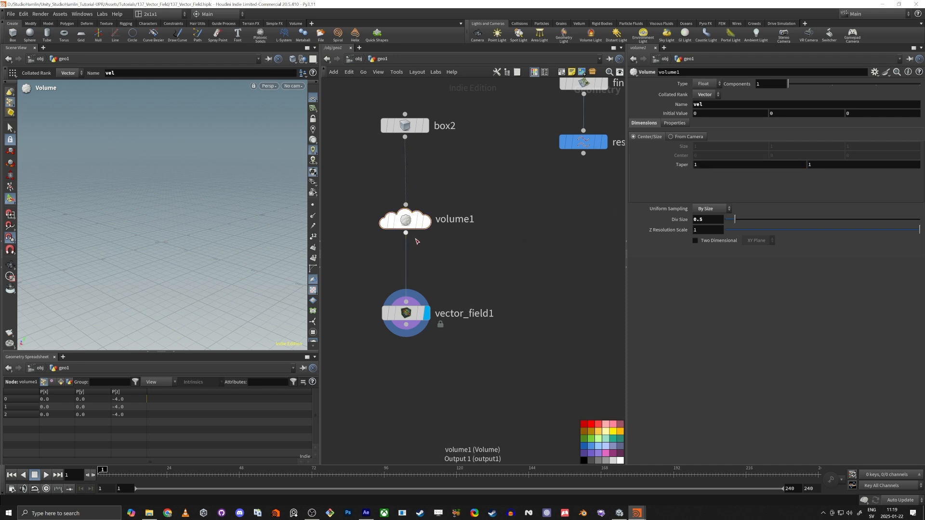
Add a Volume VOP, volumevop1, wired after volume1
left_click_drag(406, 219, 516, 256)
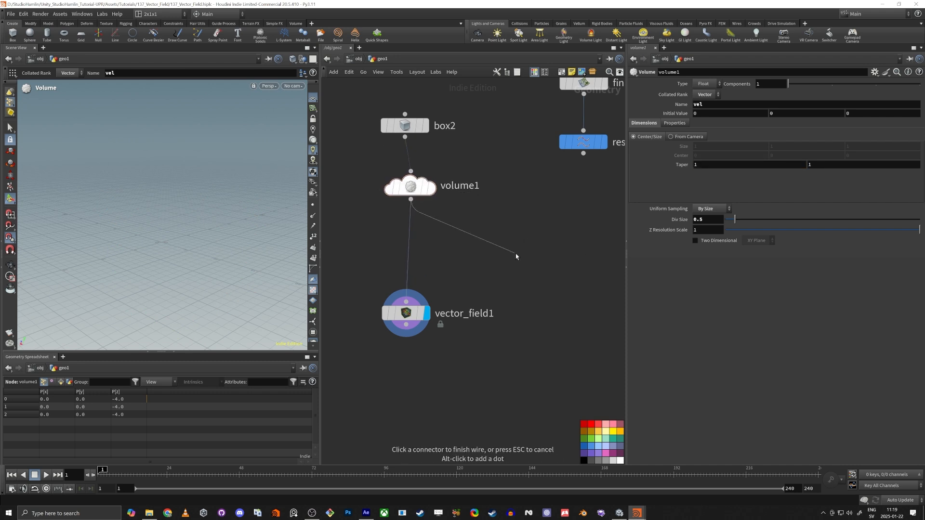
key("Tab")
type("vol")
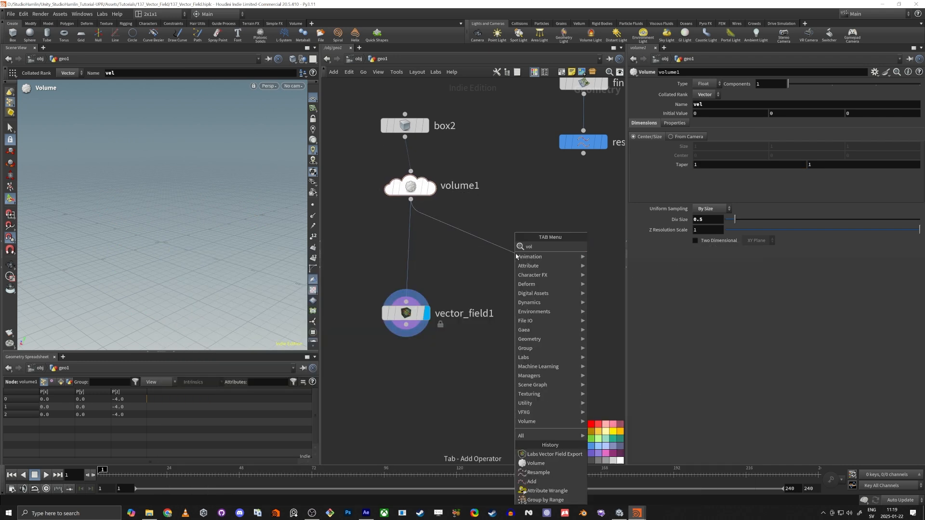
type("ume vop")
key("Return")
left_click(516, 256)
Wire vector_field1 from volumevop1's output and resample3 into volumevop1's second input
left_click_drag(425, 320, 437, 413)
left_click_drag(515, 265, 419, 394)
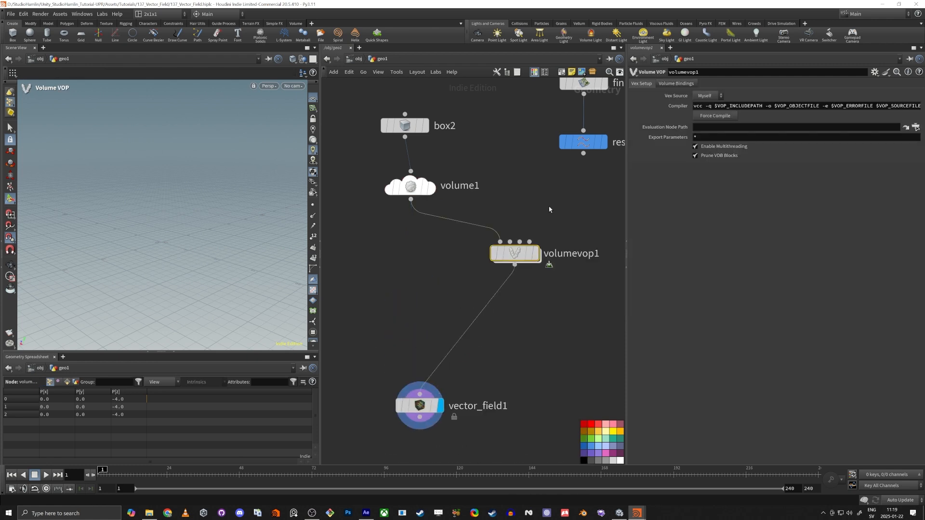
middle_click_drag(571, 184, 509, 219)
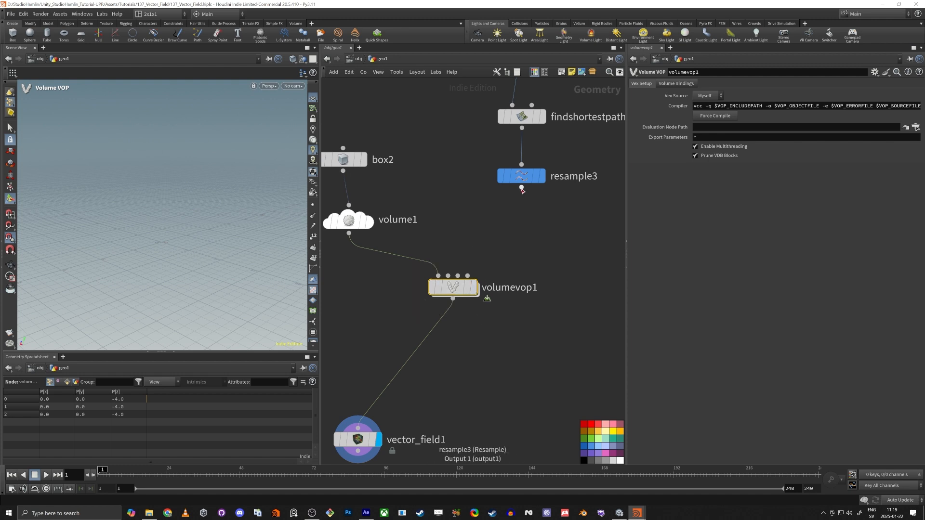
left_click_drag(522, 190, 449, 276)
left_click(521, 181)
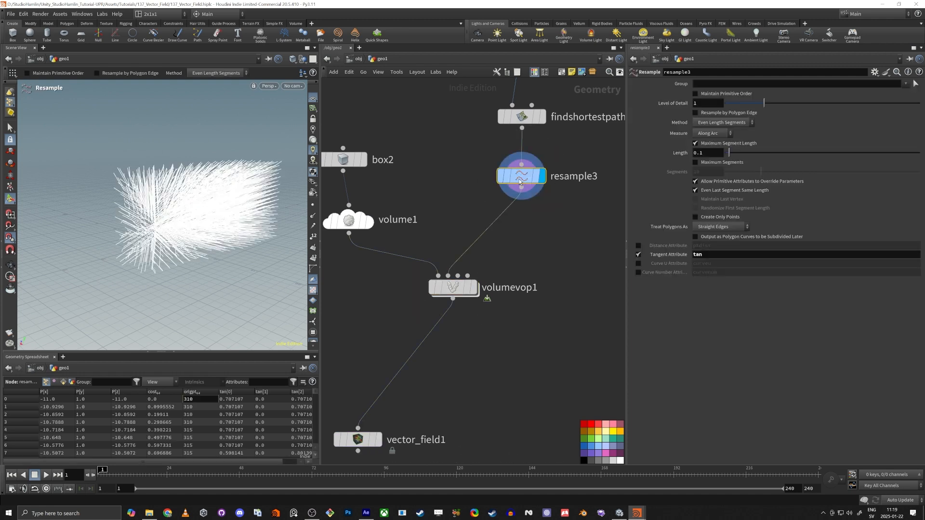
left_click_drag(212, 206, 191, 196, "alt")
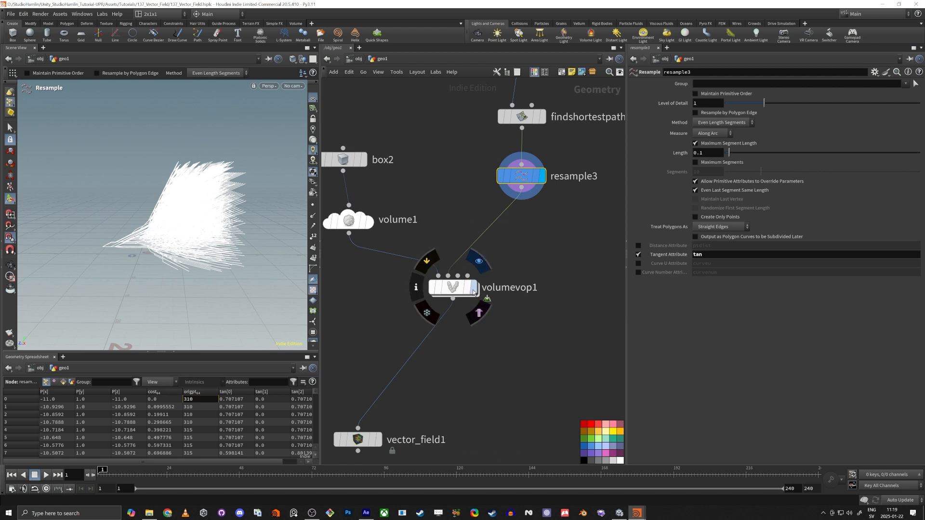
Go inside volumevop1, tidy its node layout and frame the globals node
double_click(453, 288)
scroll(429, 269, "down", 4)
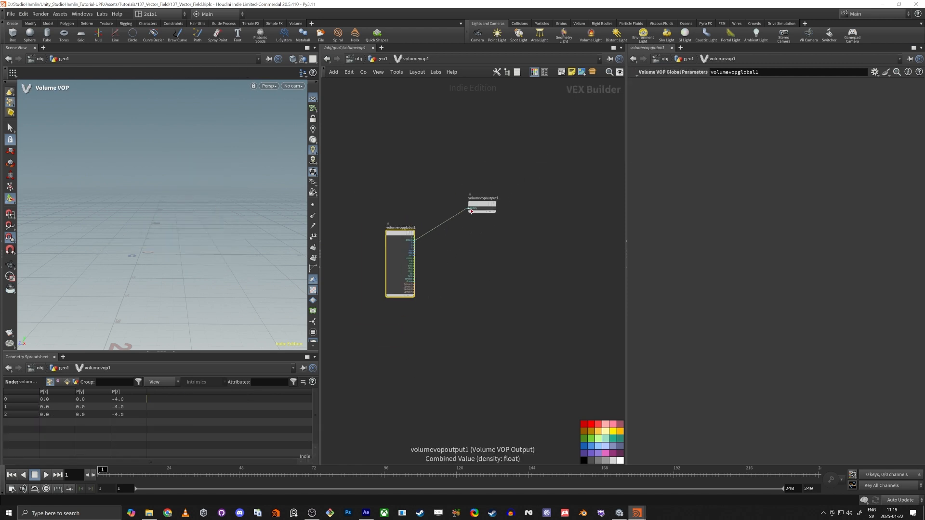
key("l")
left_click_drag(628, 339, 690, 338)
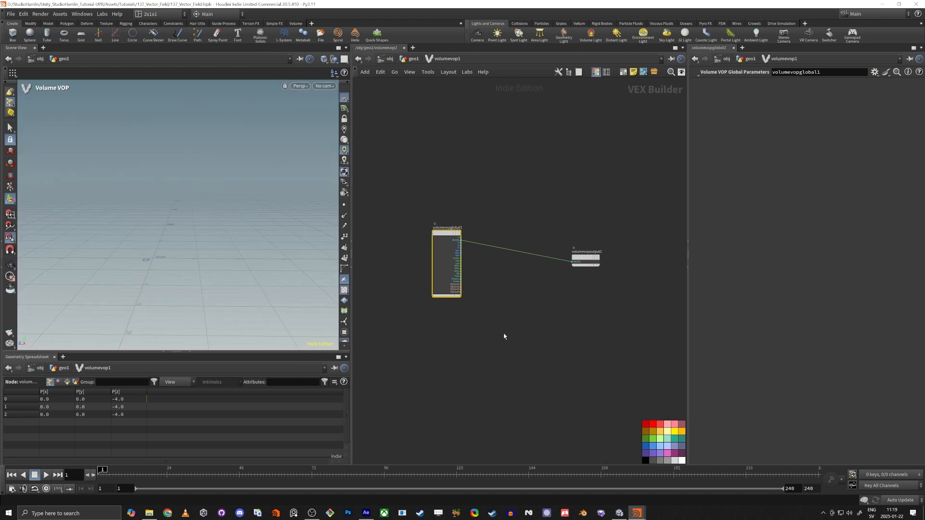
left_click_drag(351, 323, 273, 329)
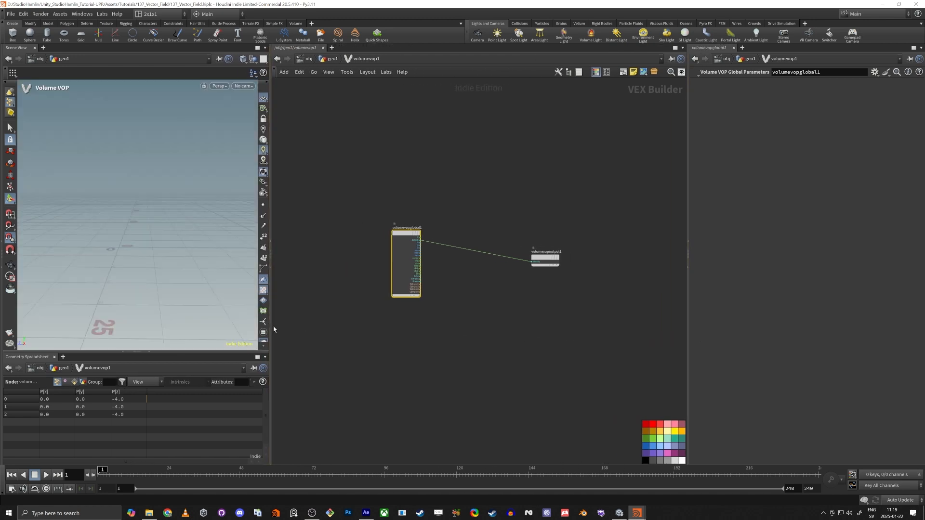
middle_click_drag(436, 373, 452, 393)
scroll(457, 377, "up", 3)
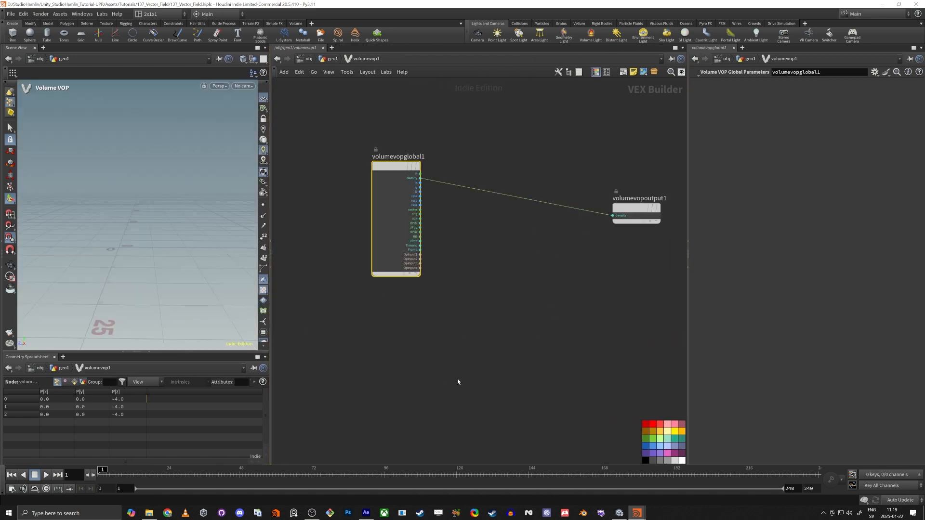
middle_click_drag(427, 293, 438, 325)
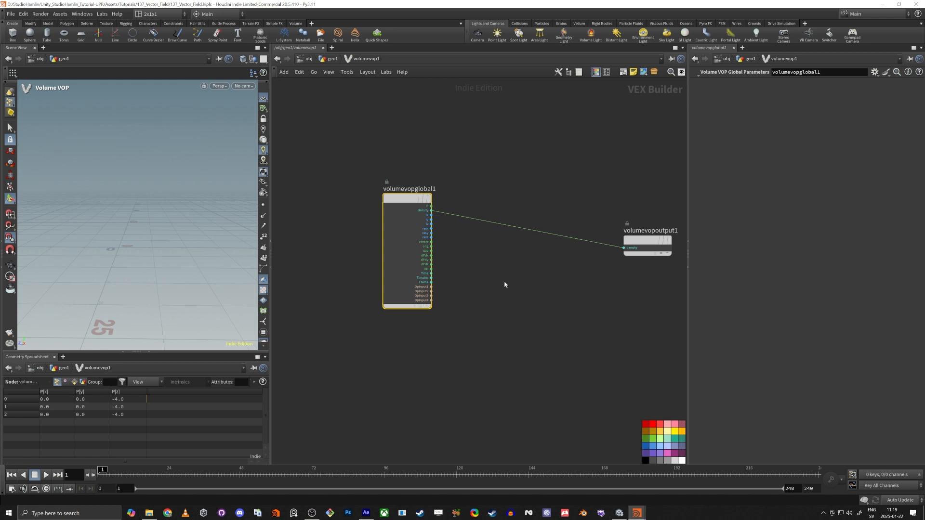
scroll(448, 240, "up", 2)
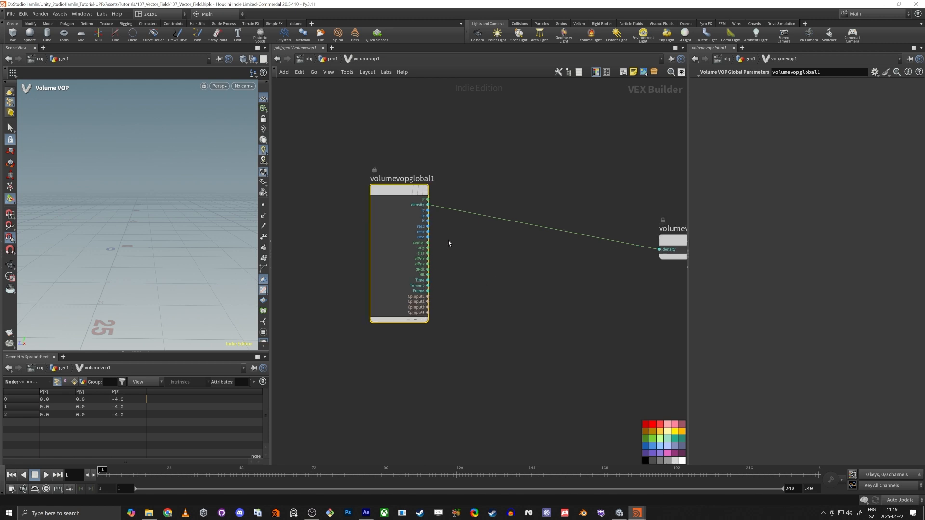
Delete the density wire and the volumevopoutput1 node, leaving volumevopglobal1 repositioned
left_click_drag(377, 210, 383, 239)
left_click_drag(488, 210, 569, 332)
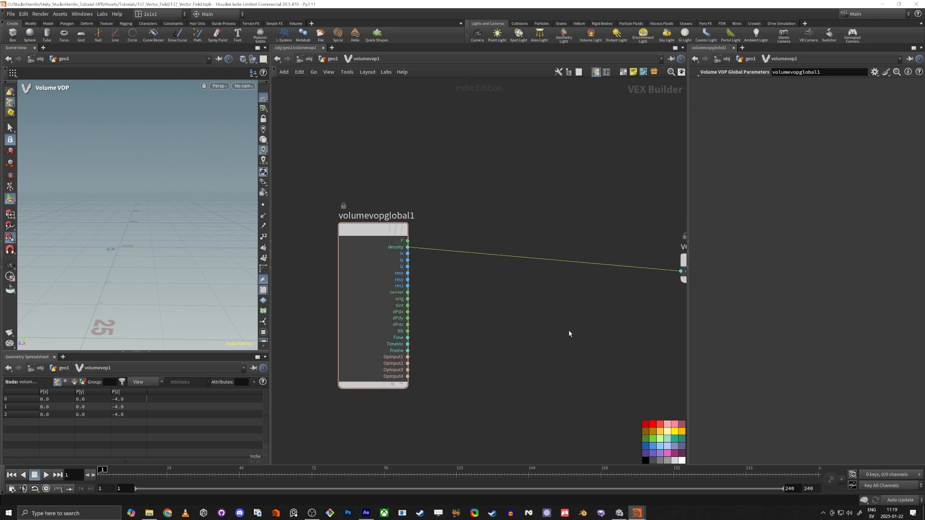
key("Delete")
middle_click_drag(482, 257, 391, 280)
left_click_drag(586, 249, 700, 356)
key("Delete")
middle_click_drag(368, 290, 453, 235)
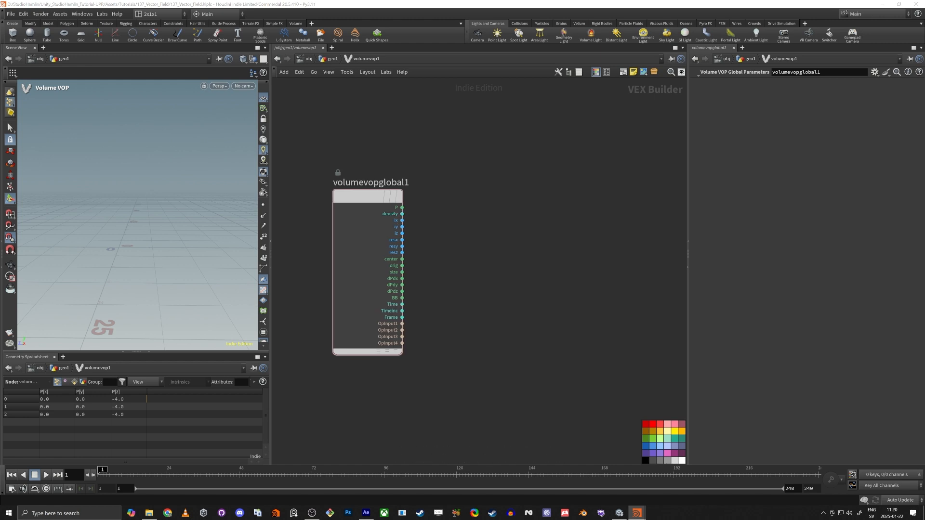
left_click_drag(367, 199, 359, 230)
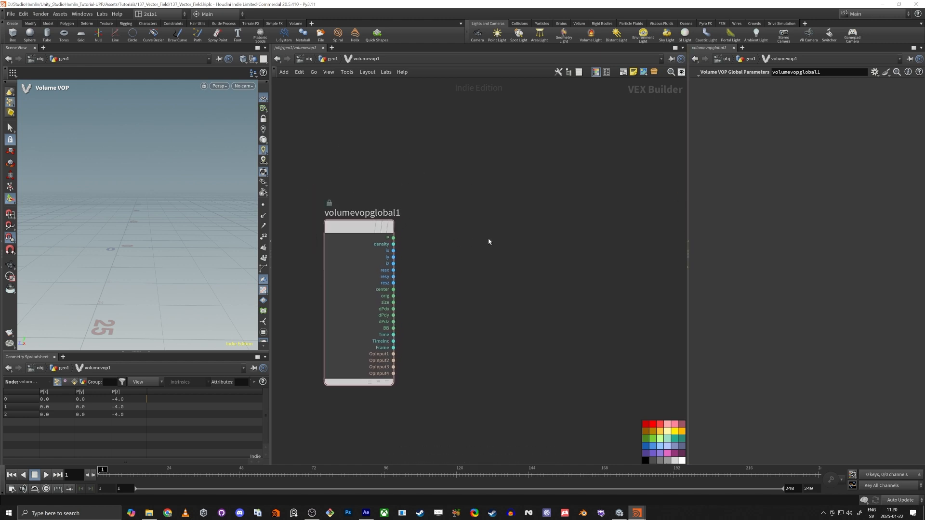
key("Tab")
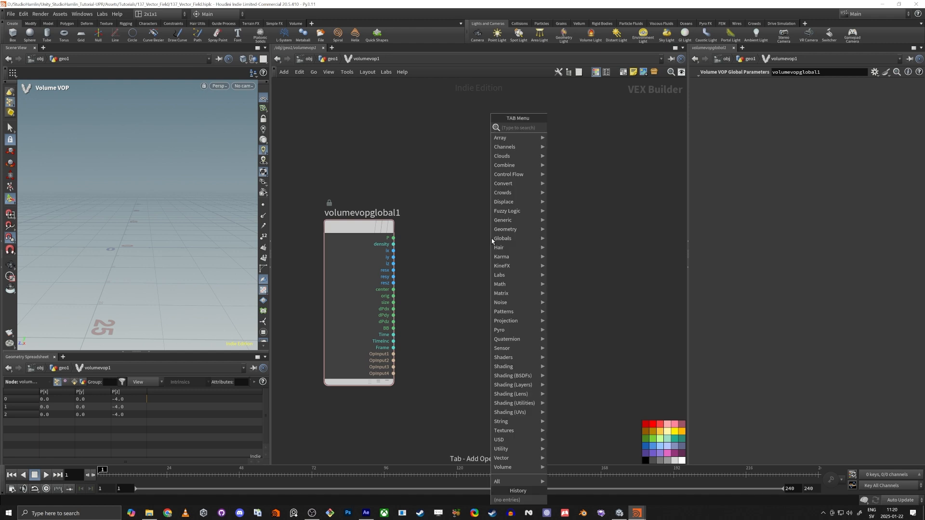
Place a Near Point node, nearpoint1, right of the globals and start a wire from P
type("near")
key("Return")
left_click(489, 239)
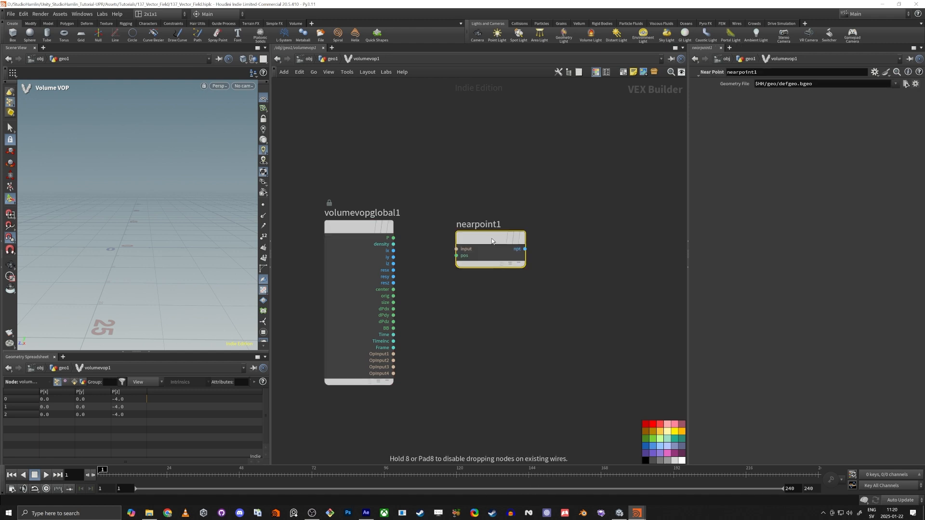
left_click_drag(459, 238, 526, 247)
left_click_drag(393, 238, 426, 222)
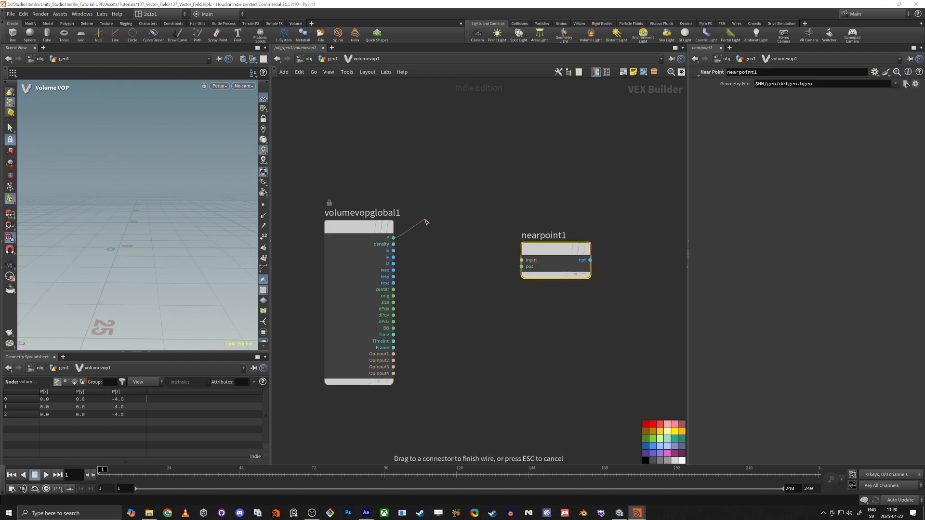
left_click_drag(460, 189, 457, 194)
Return to the geo1 network and display the box geometry
key("alt+Tab")
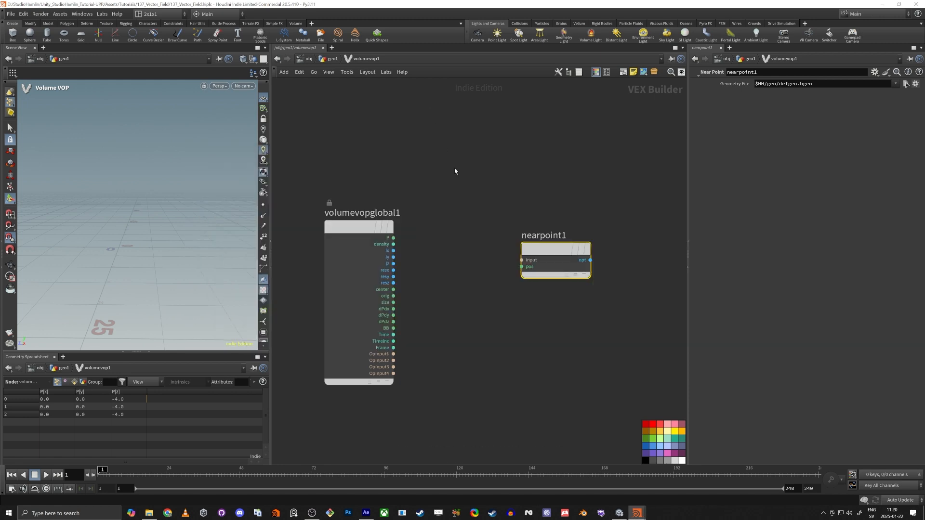
key("u")
left_click(370, 162)
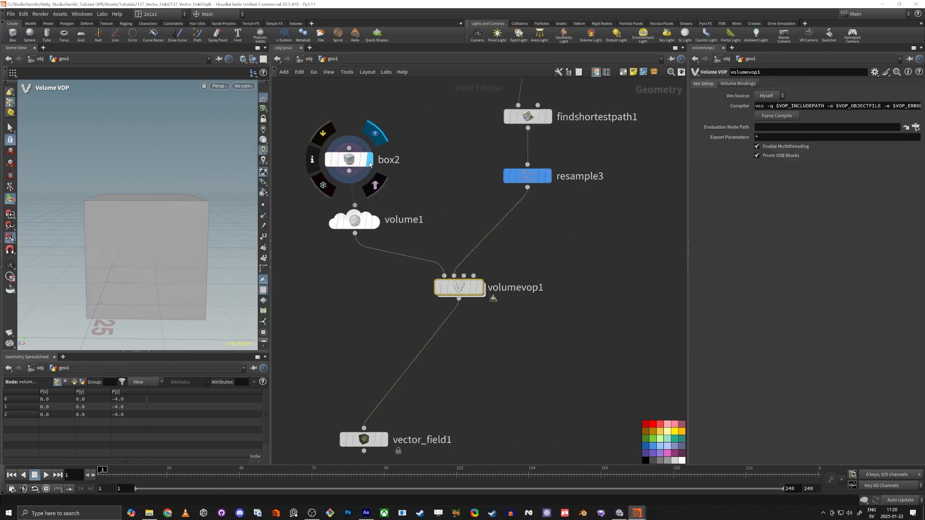
Raise box2's axis divisions from 2 to 69 on all three axes
left_click(369, 162)
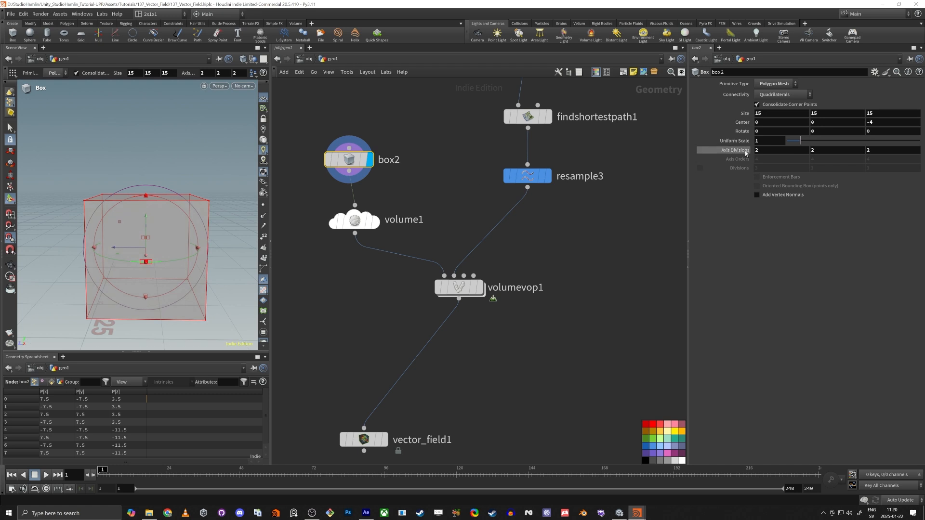
middle_click_drag(745, 153, 850, 153)
left_click_drag(103, 256, 105, 236, "alt")
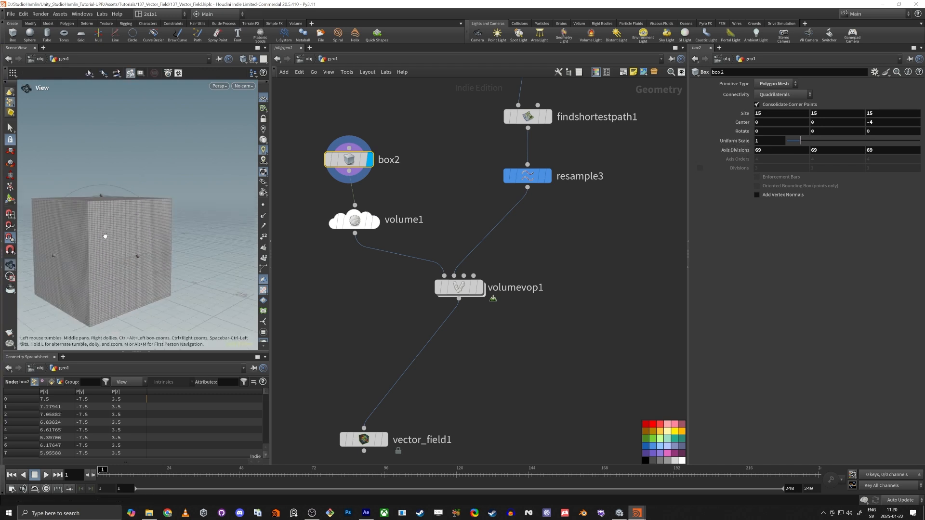
right_click_drag(105, 236, 149, 193, "alt")
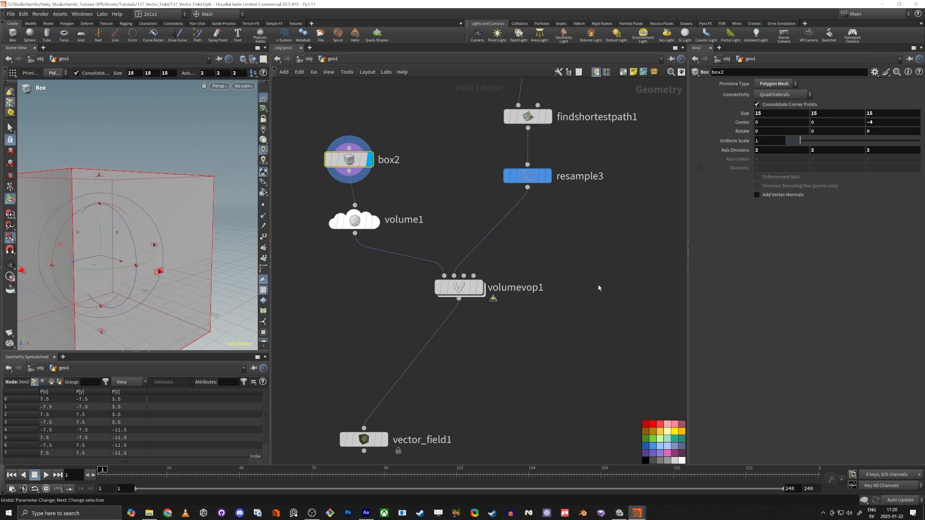
Display volumevop1's result, peek inside it, and check resample3's curves
left_click(480, 265)
left_click(458, 289)
double_click(458, 291)
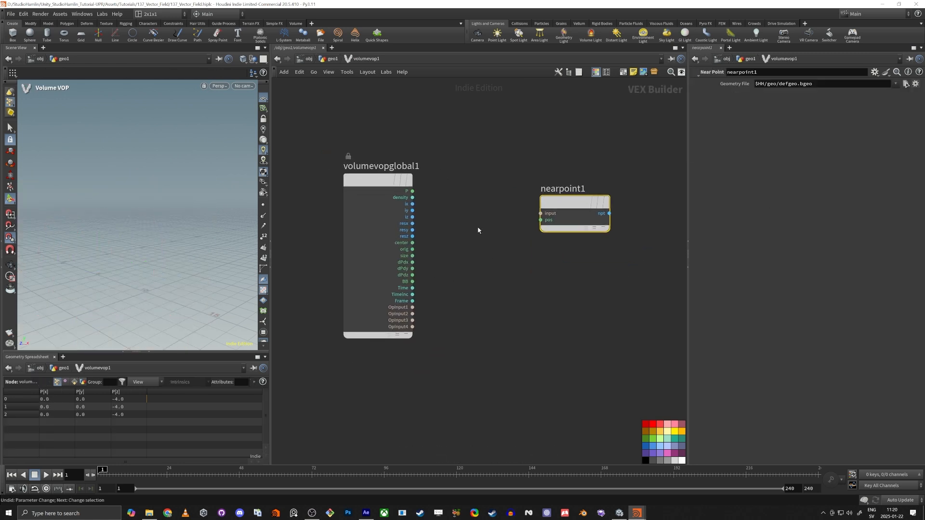
key("u")
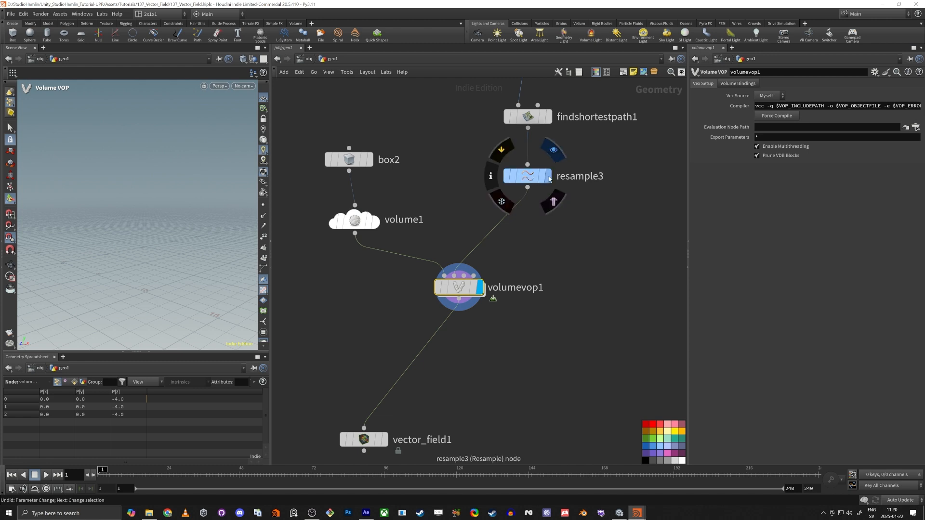
left_click(549, 154)
left_click(530, 176)
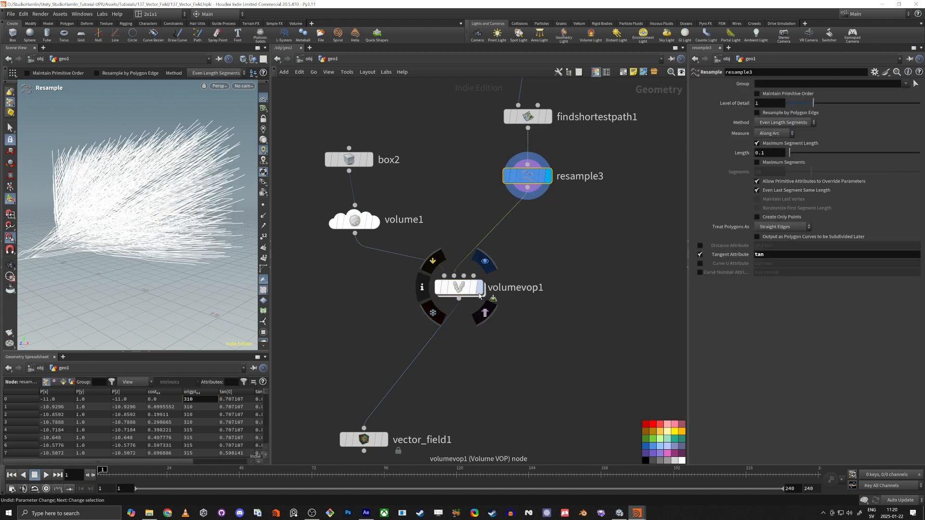
double_click(459, 288)
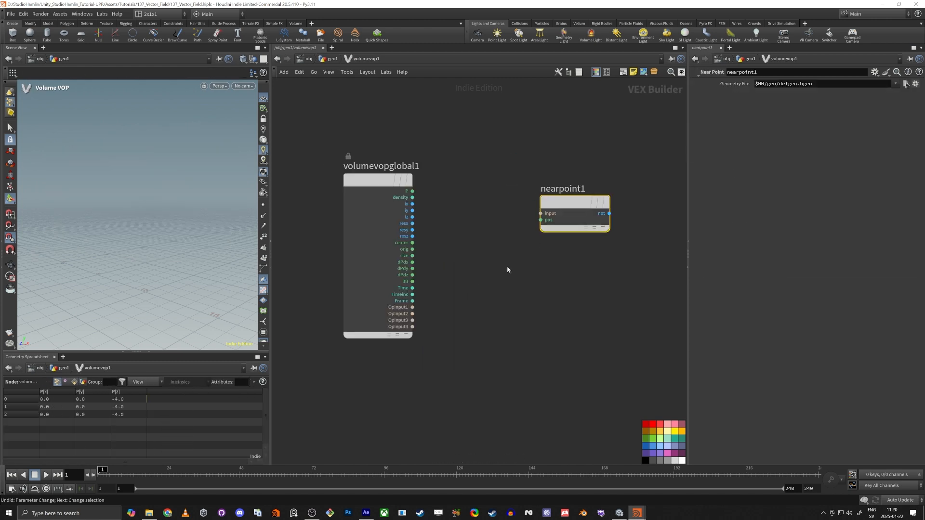
key("u")
Cancel two unfinished wires from volumevop1's inputs and dive into volumevop1
left_click(455, 276)
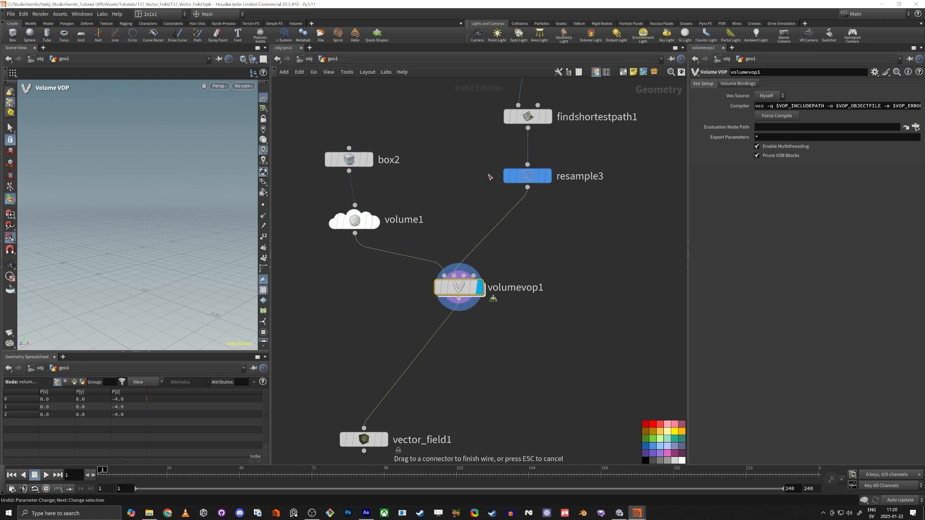
key("Escape")
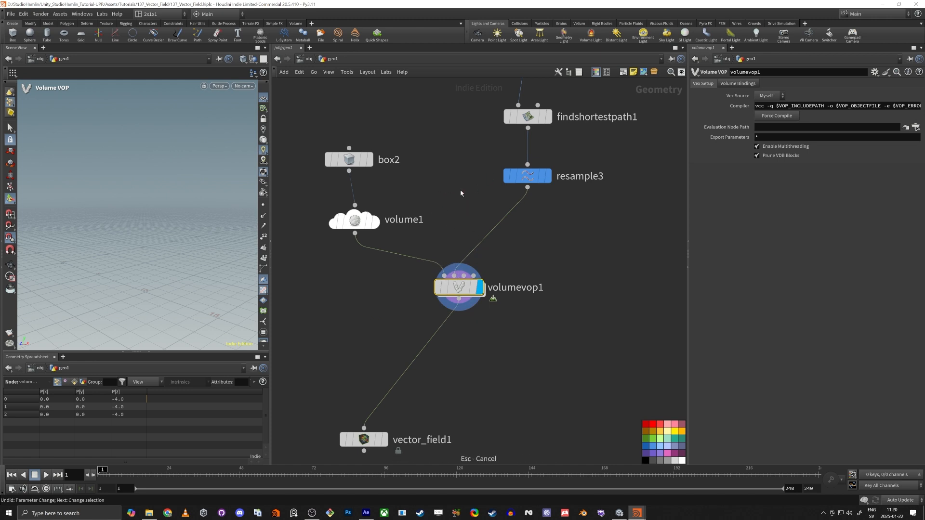
left_click(445, 276)
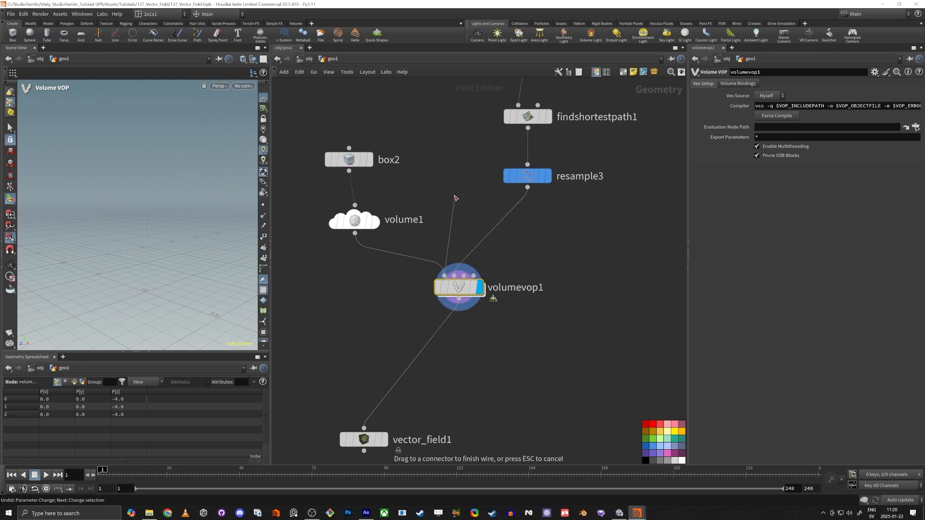
key("Escape")
double_click(463, 290)
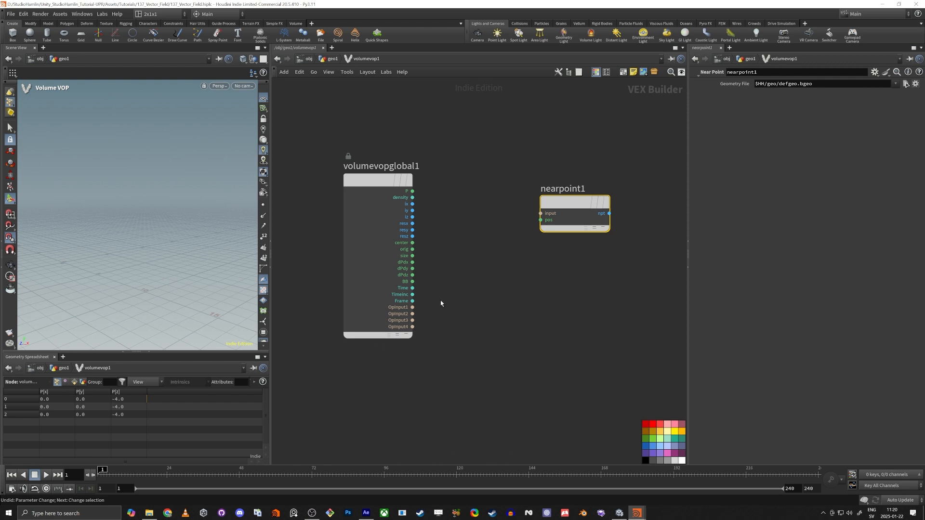
Wire volumevopglobal1's OpInput2 into nearpoint1's input and voxel P into its pos
left_click(414, 307)
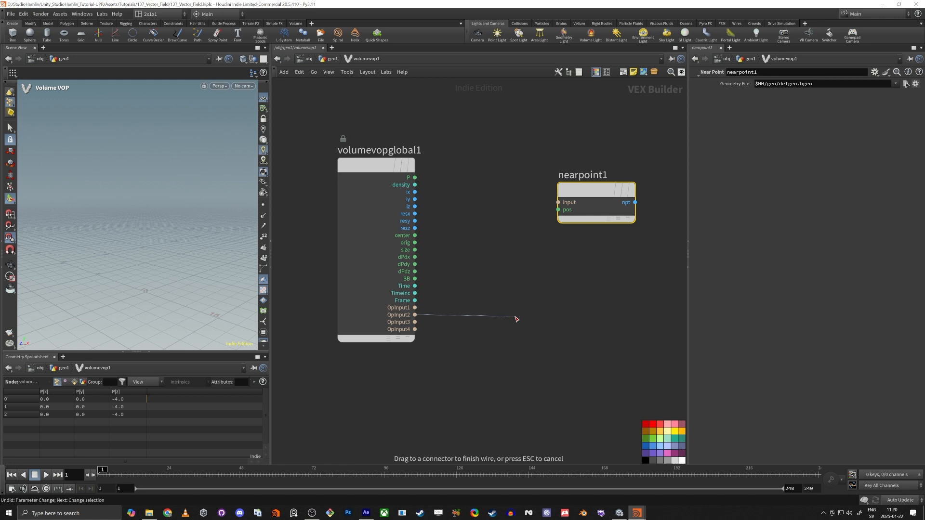
left_click_drag(515, 317, 574, 222)
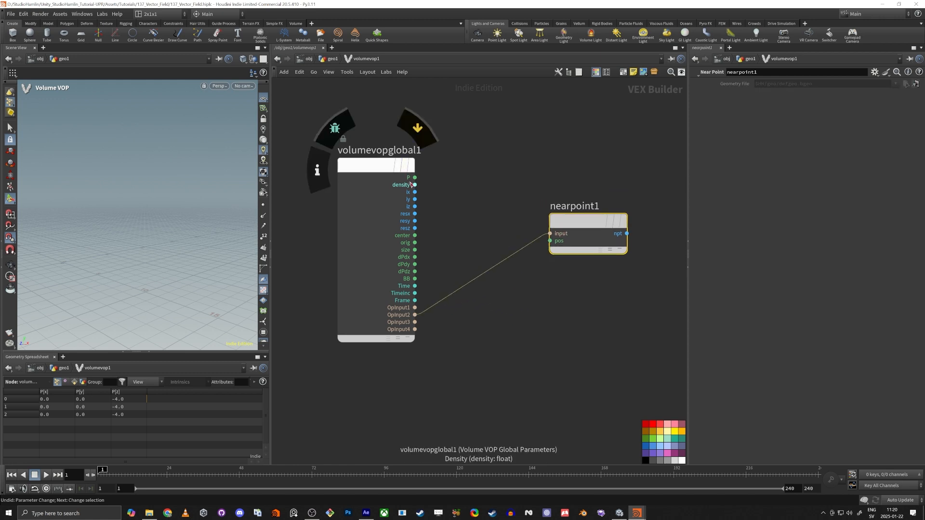
left_click_drag(417, 181, 550, 241)
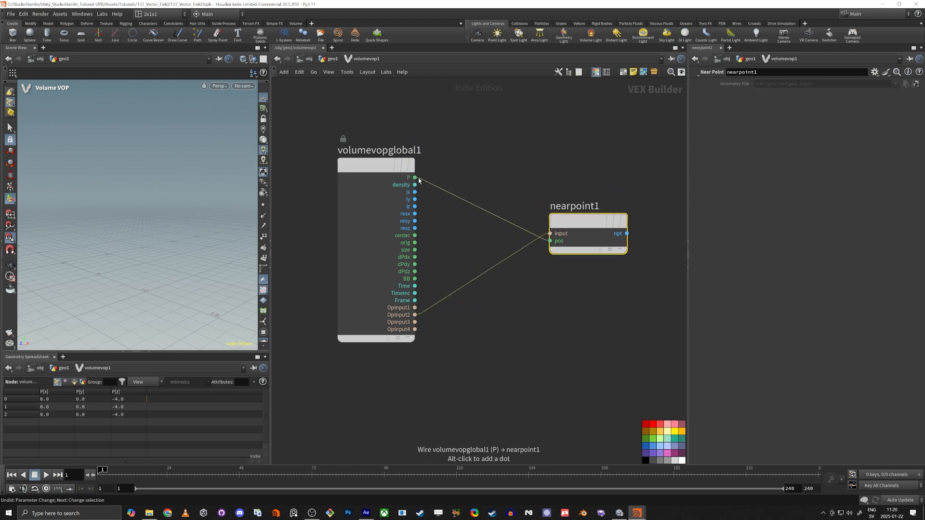
left_click_drag(415, 177, 469, 179)
key("Escape")
Reposition nearpoint1 and search for an importpoint node from its npt output
middle_click_drag(506, 175, 399, 224)
mouse_move(465, 275)
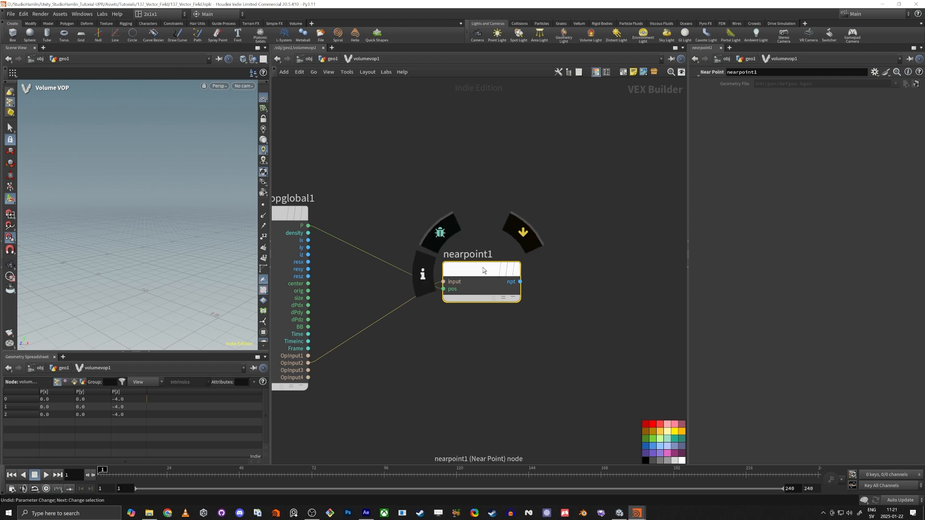
left_click_drag(483, 267, 453, 271)
left_click(491, 288)
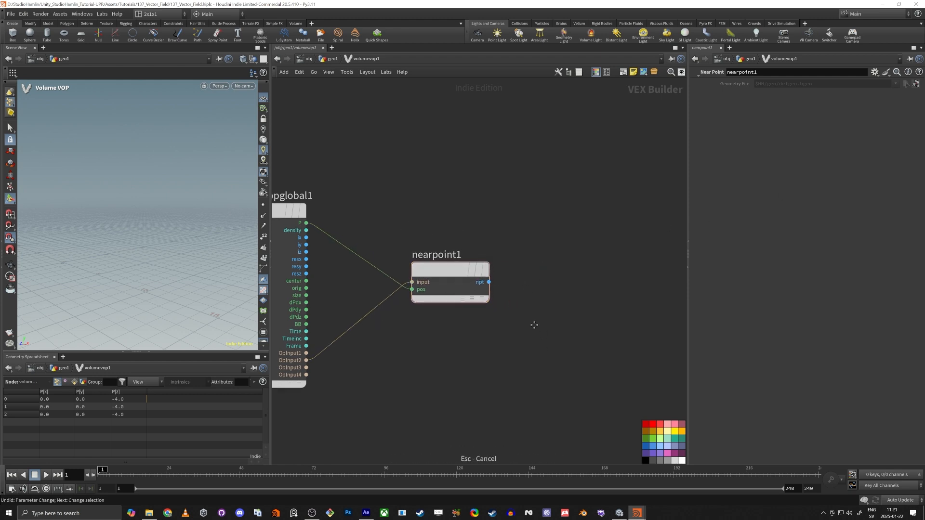
middle_click_drag(533, 324, 514, 304)
key("Tab")
type("import")
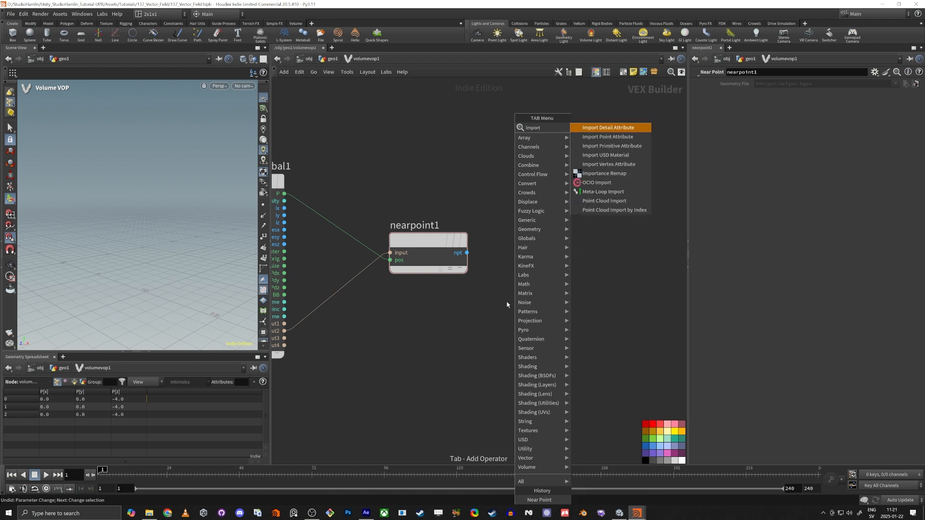
type("point")
Place the Import Point Attribute node importpoint1 to the right of nearpoint1
key("Return")
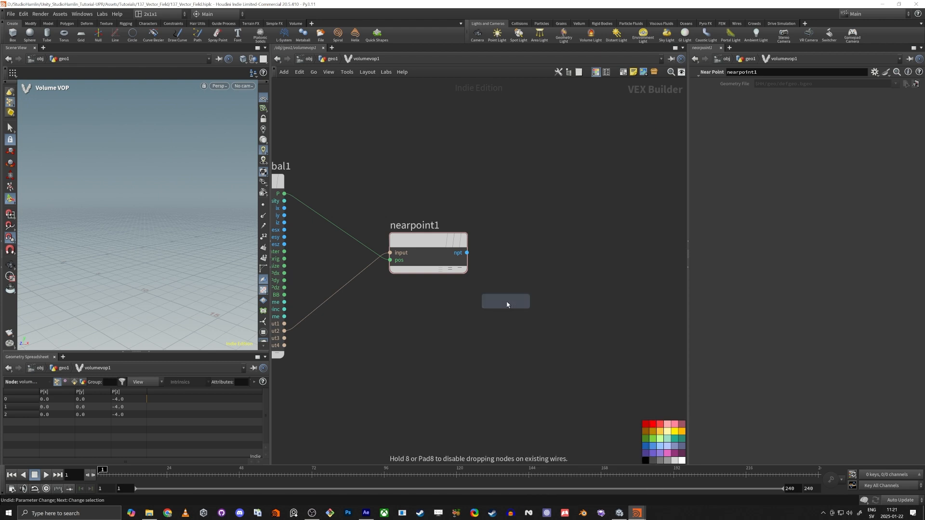
left_click(545, 300)
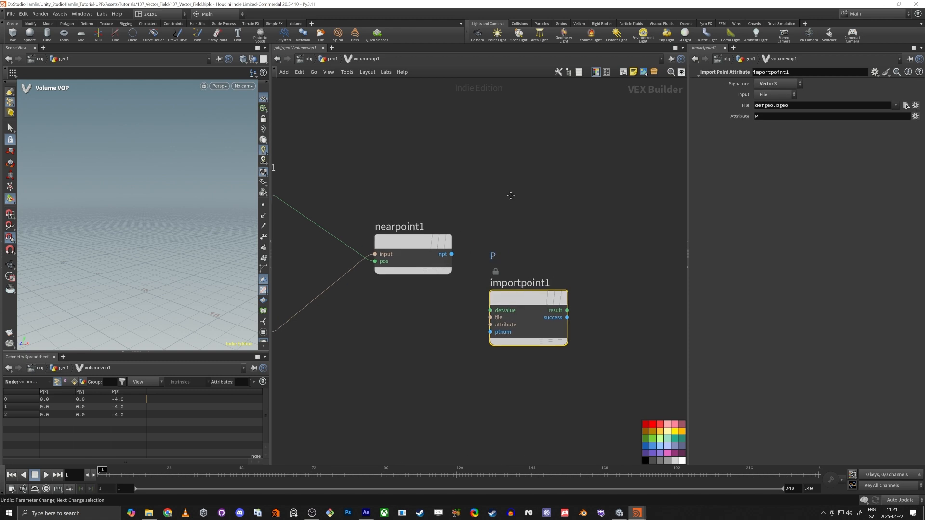
left_click_drag(502, 295, 527, 285)
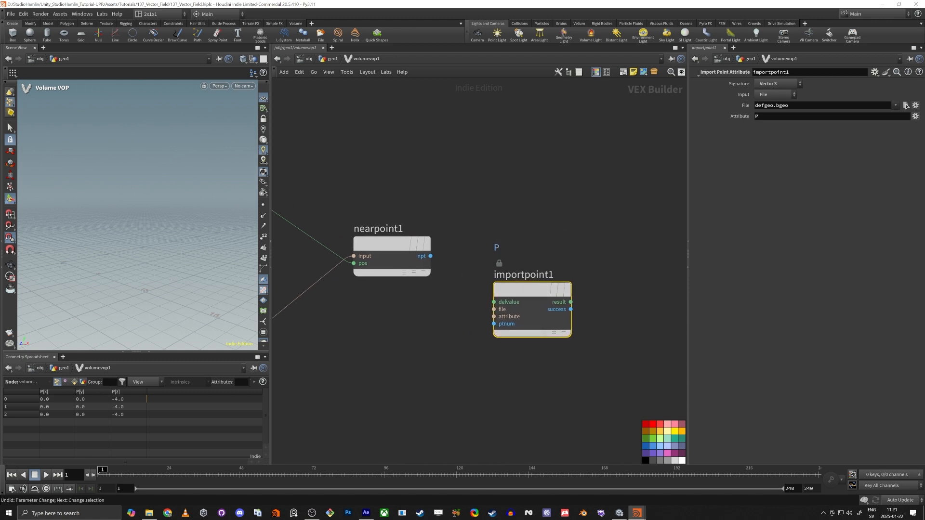
In geo1, rename resample3's tangent attribute from tan to vel
key("u")
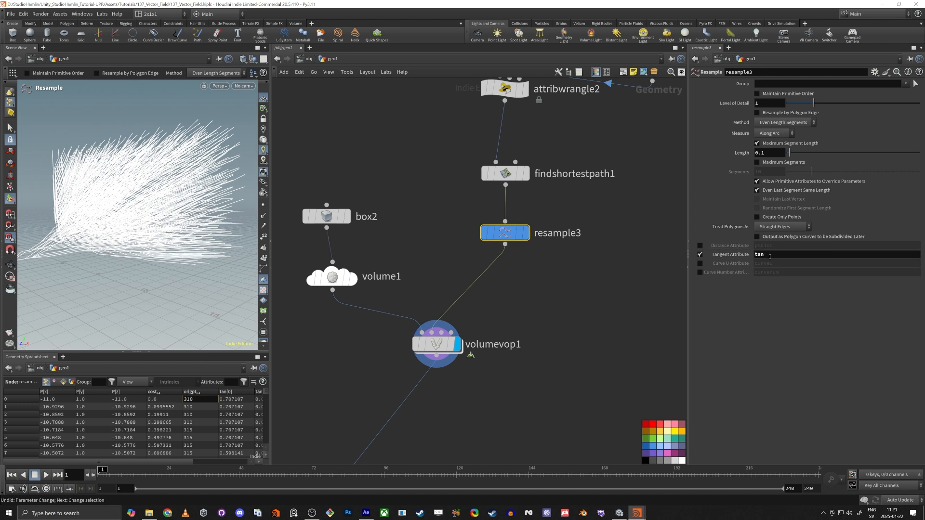
double_click(760, 255)
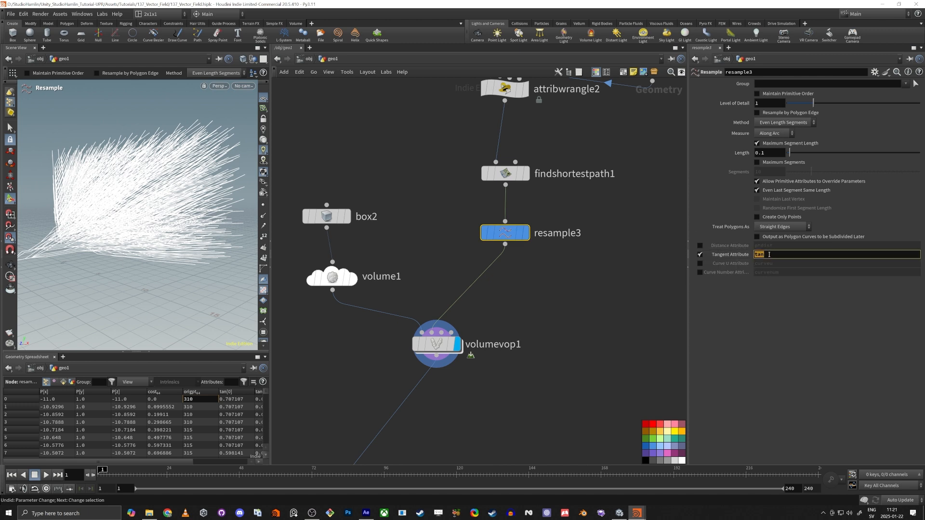
type("vel")
key("Return")
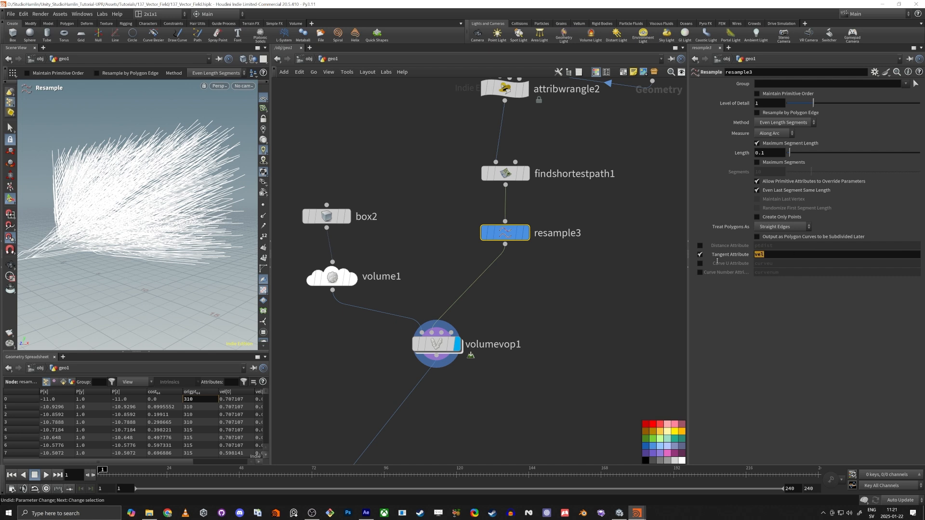
Inside volumevop1, set importpoint1's Attribute to vel and feed nearpoint1's npt into its ptnum
double_click(494, 344)
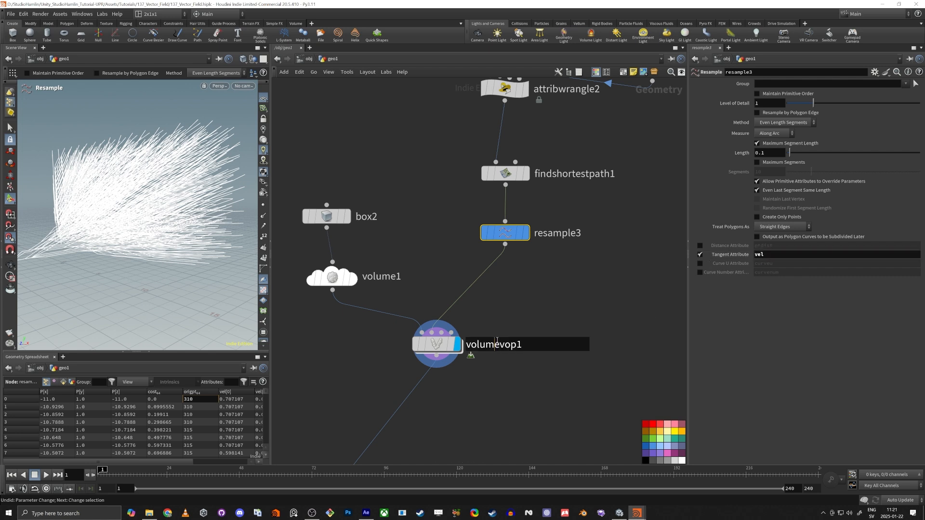
double_click(434, 350)
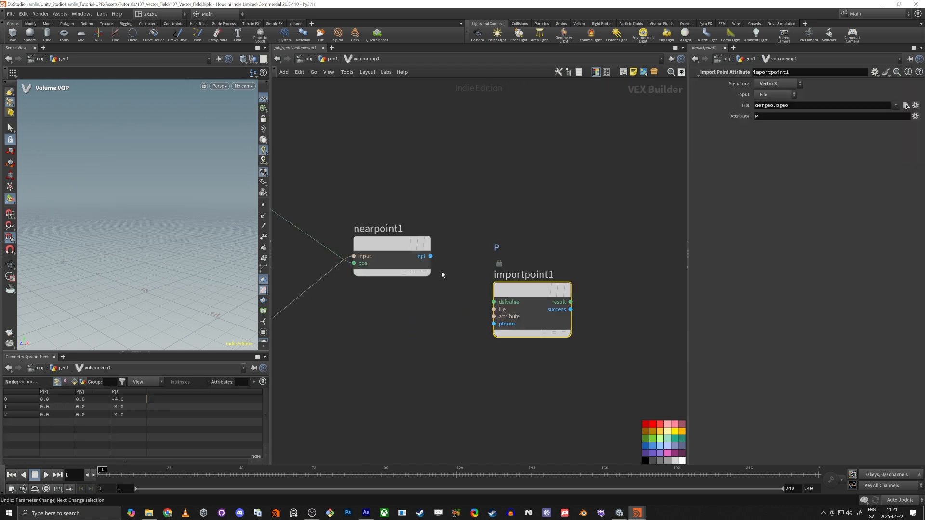
left_click_drag(495, 276, 509, 240)
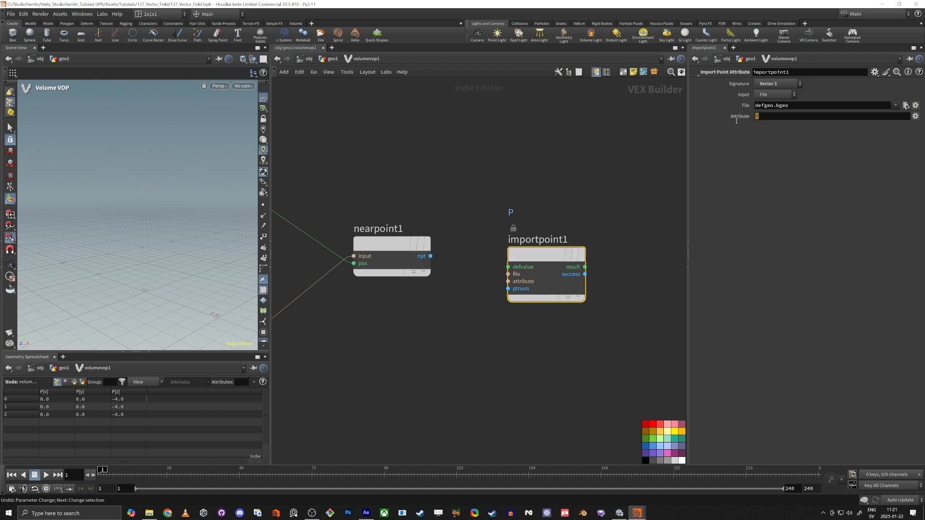
left_click_drag(737, 121, 734, 126)
type("vel")
key("Return")
left_click_drag(431, 256, 493, 238)
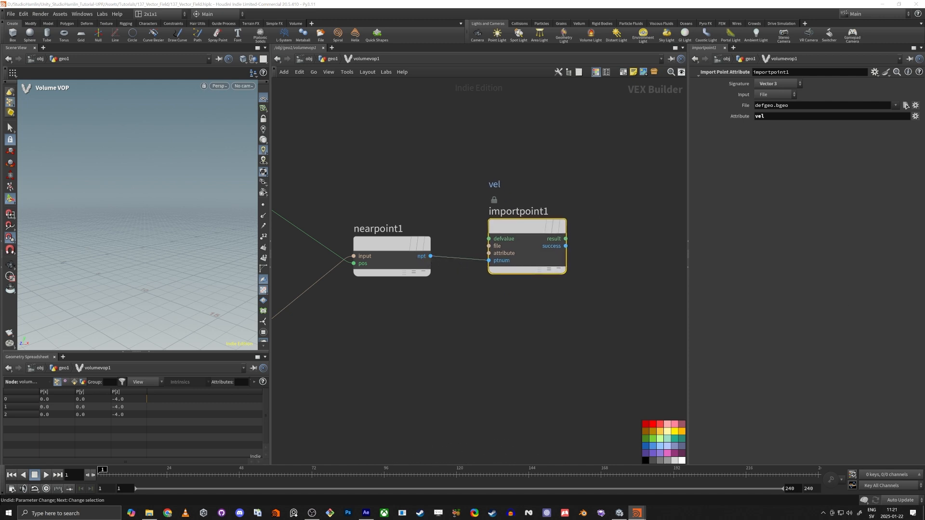
middle_click_drag(626, 269, 441, 273)
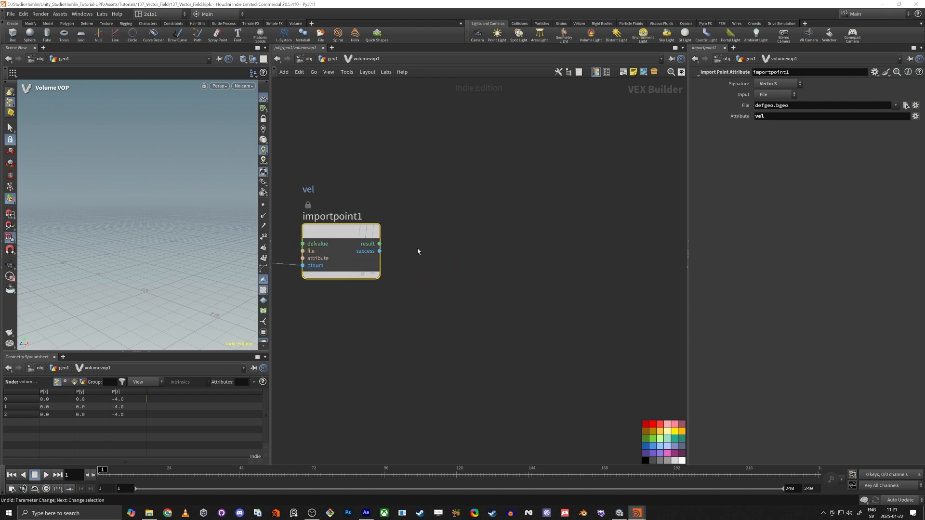
left_click(379, 244)
Add a Bind Export node, bind1, fed by importpoint1's result and name it vel
key("Tab")
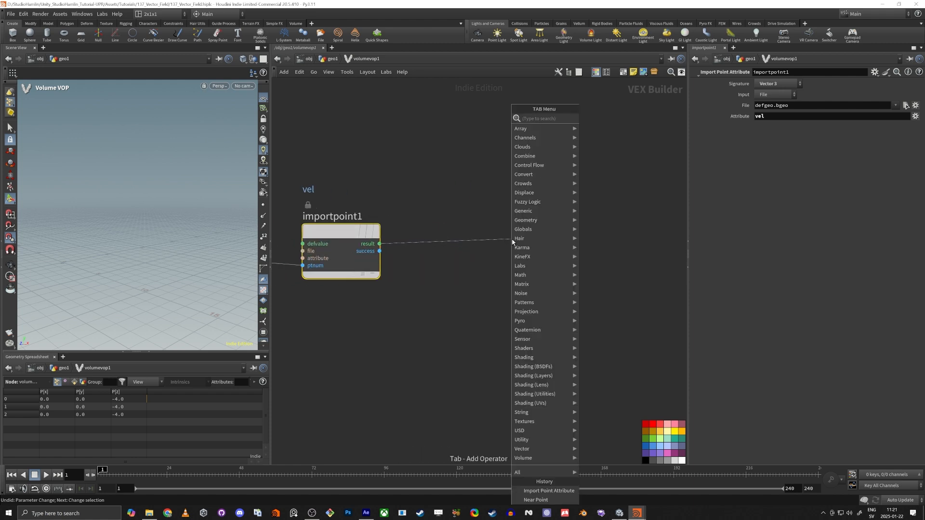
type("bind e")
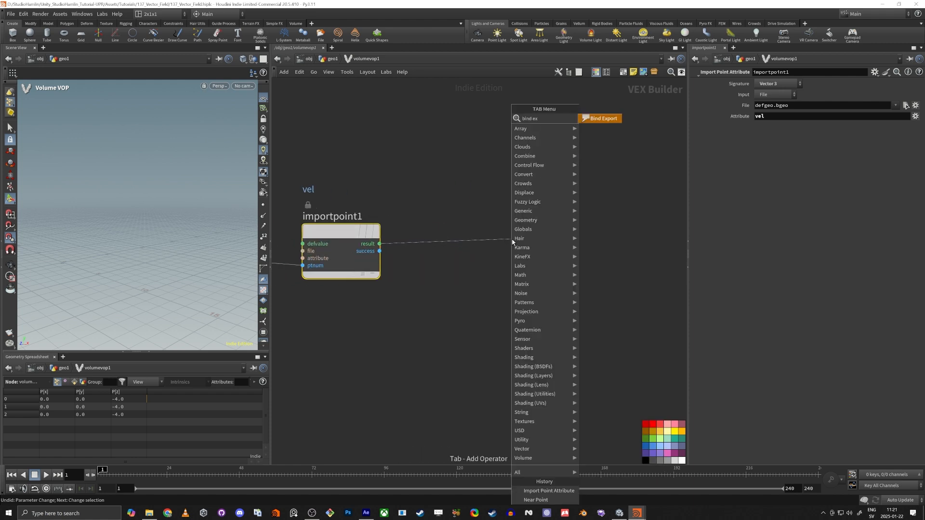
type("x")
key("Return")
left_click_drag(792, 83, 657, 100)
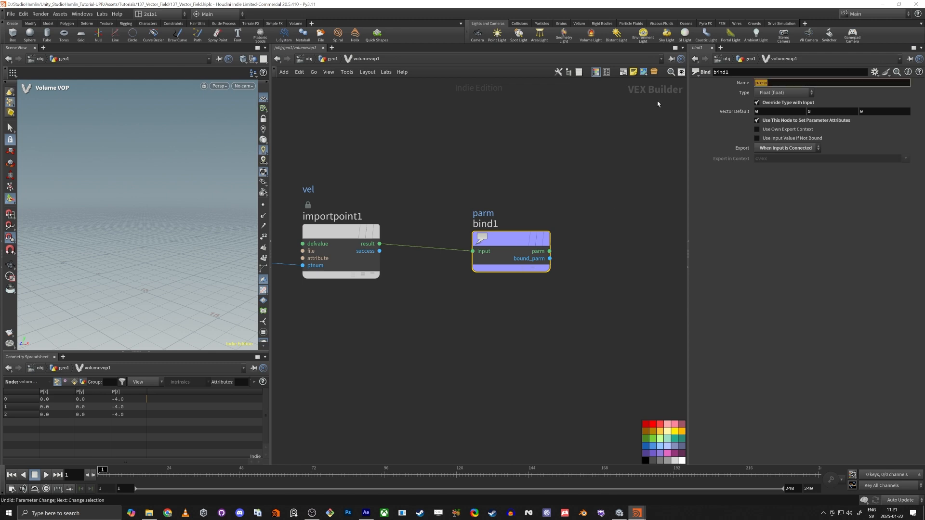
type("vel")
key("Return")
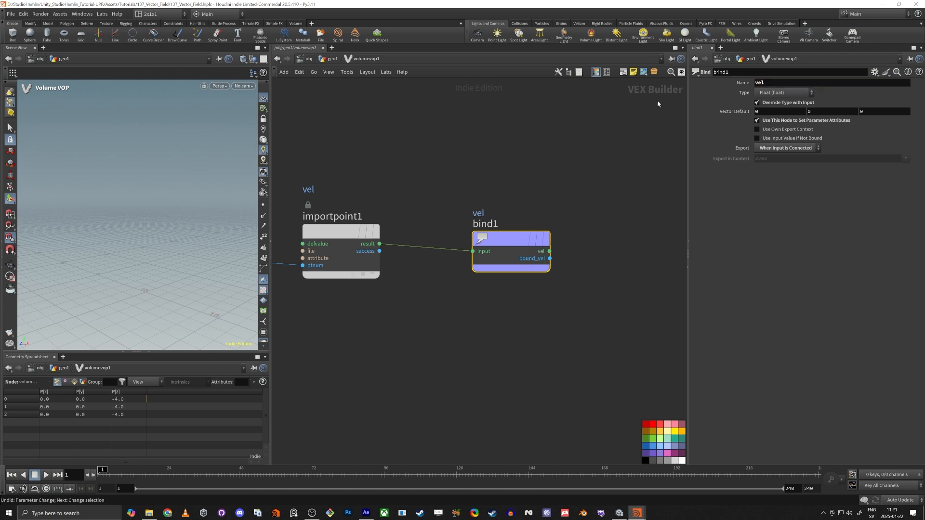
left_click(775, 93)
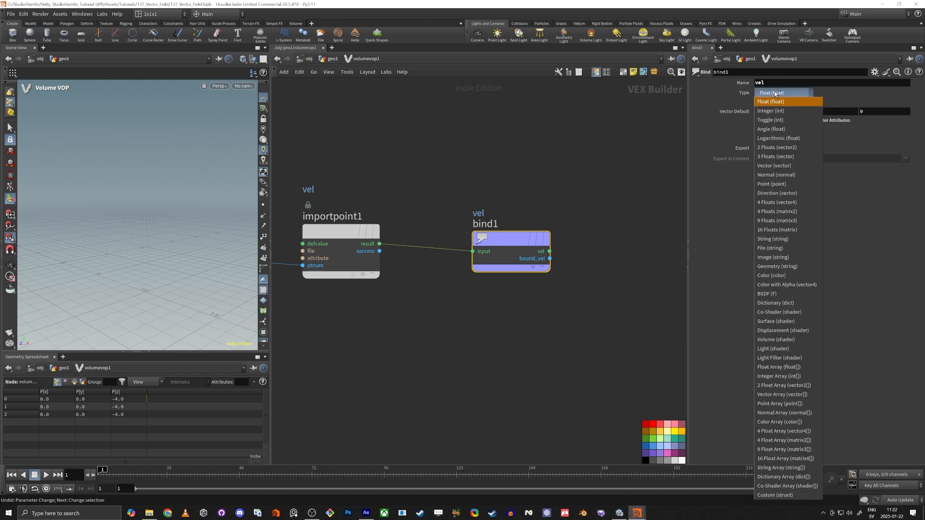
Make bind1 a 3 Floats (vector) export, then select vector_field1 in geo1
left_click(767, 158)
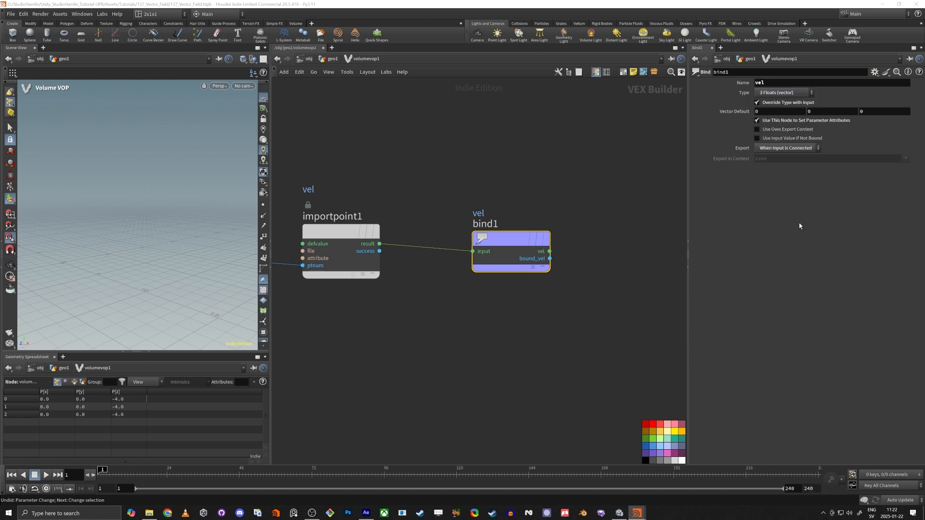
left_click(334, 59)
middle_click_drag(424, 368, 539, 223)
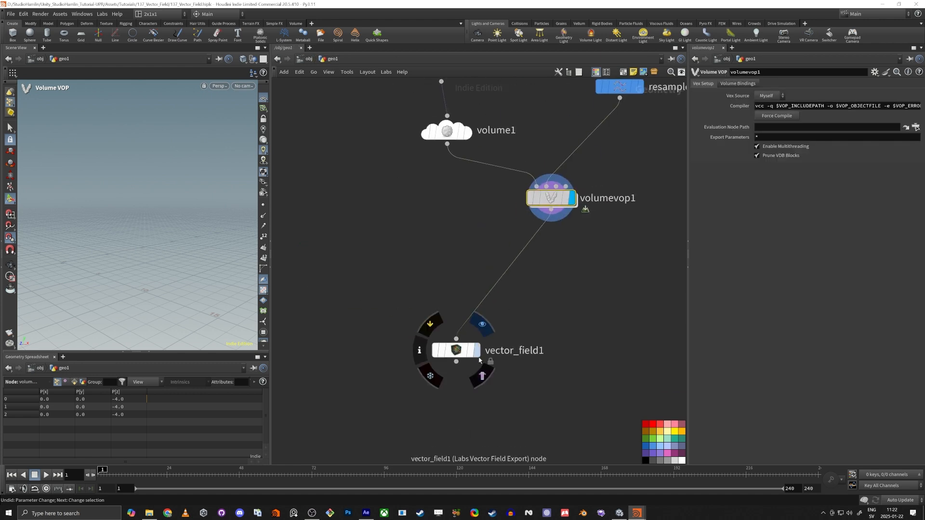
left_click(456, 350)
Orbit to a top-down view of the grid and display volume1's output
left_click_drag(129, 259, 162, 239)
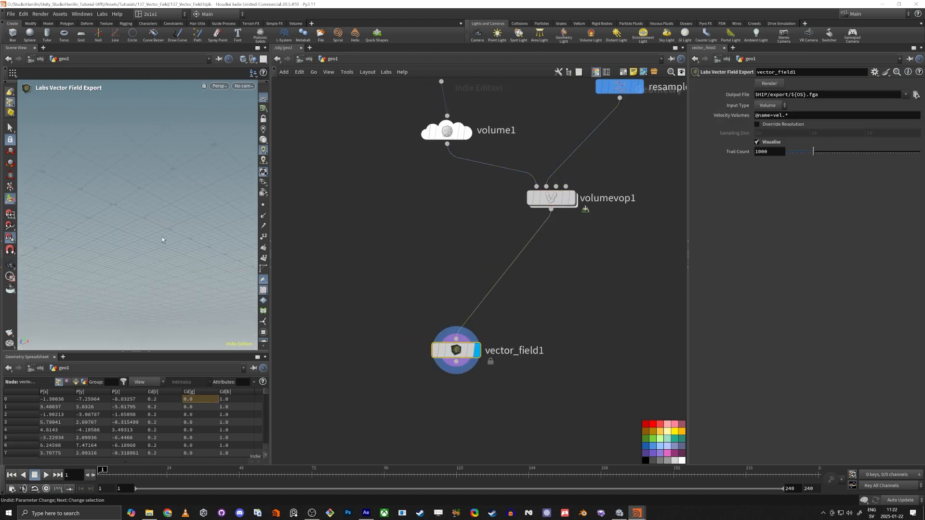
left_click_drag(255, 238, 148, 233)
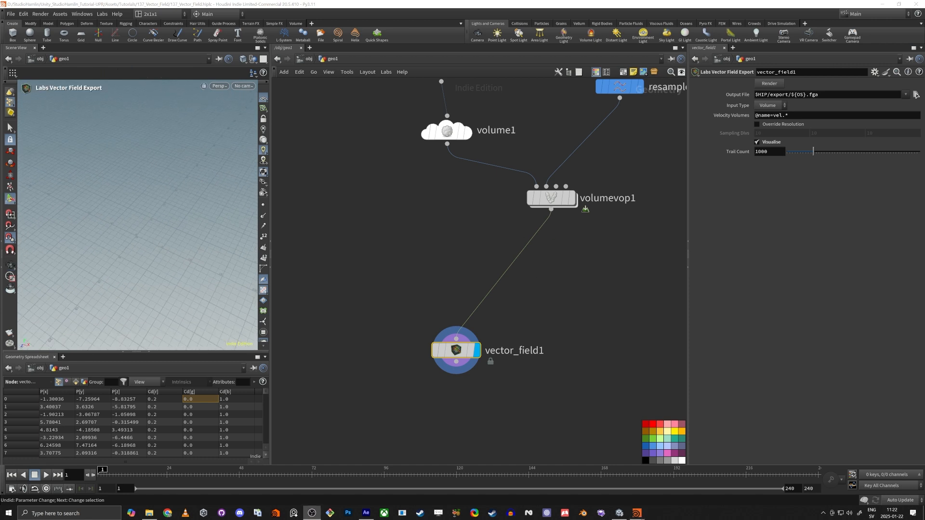
key("ctrl+z")
middle_click_drag(433, 190, 434, 190)
left_click(470, 137)
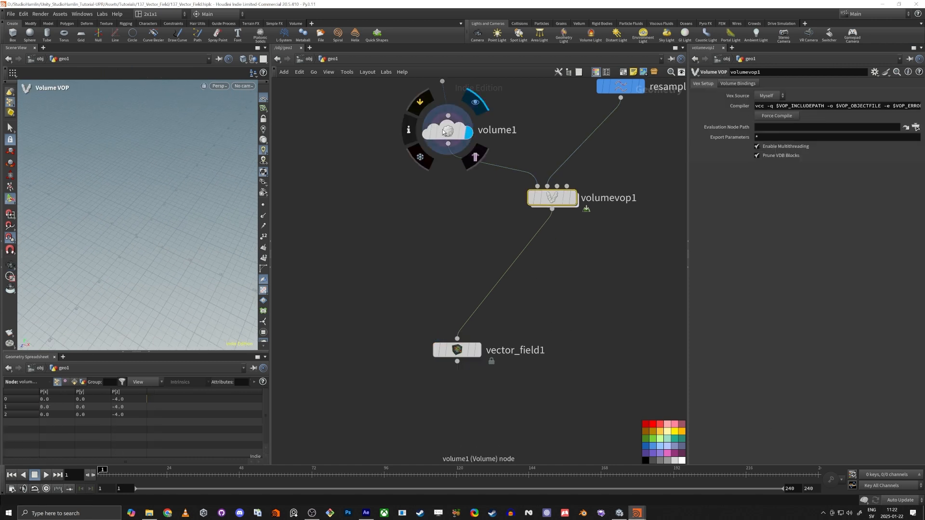
Wire volume1 directly into vector_field1 and compare both nodes' outputs in the viewport
left_click(453, 131)
left_click_drag(448, 144, 458, 339)
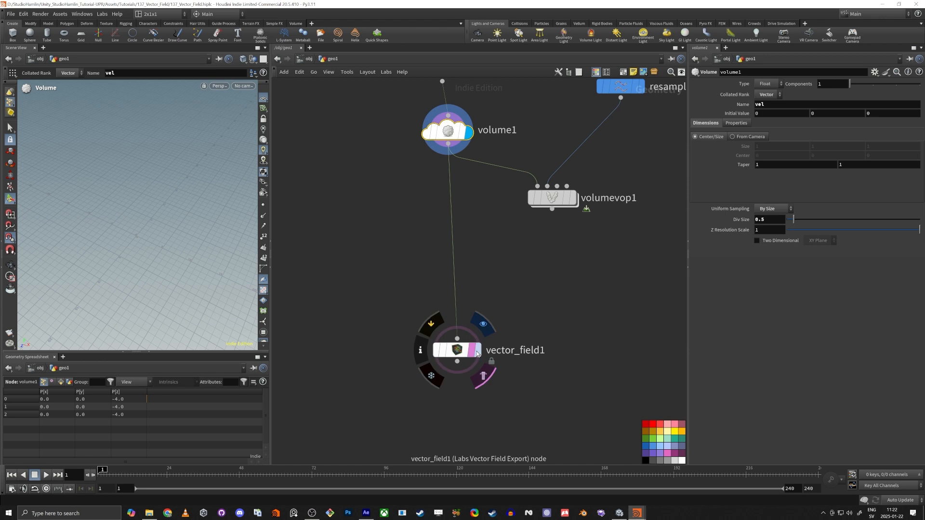
left_click(477, 350)
left_click(457, 351)
left_click_drag(209, 257, 152, 215, "alt")
scroll(458, 205, "down", 3)
middle_click_drag(454, 204, 459, 266)
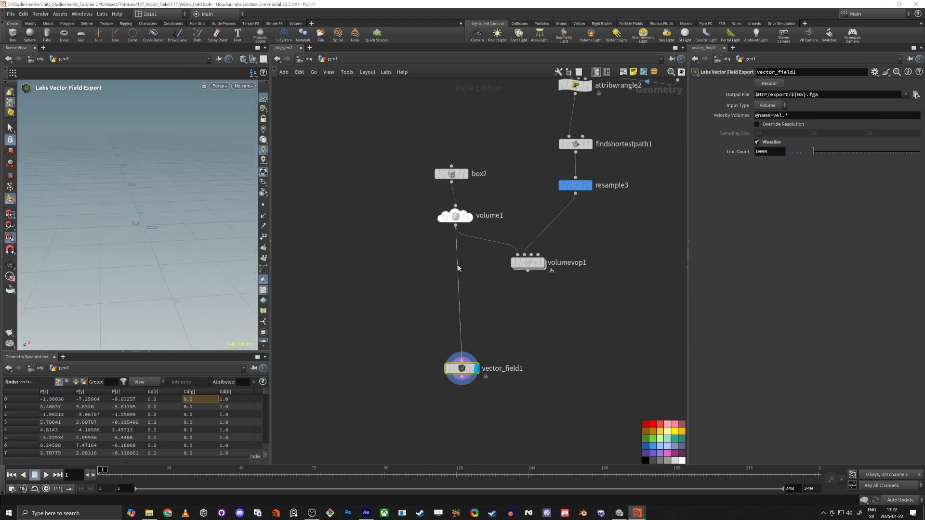
left_click(470, 217)
left_click(455, 216)
left_click(462, 368)
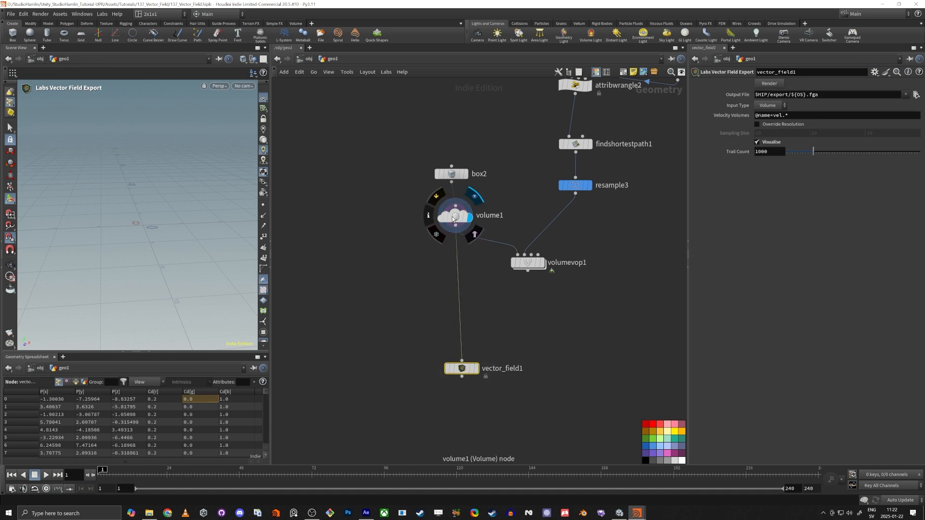
left_click(471, 371)
left_click(465, 372)
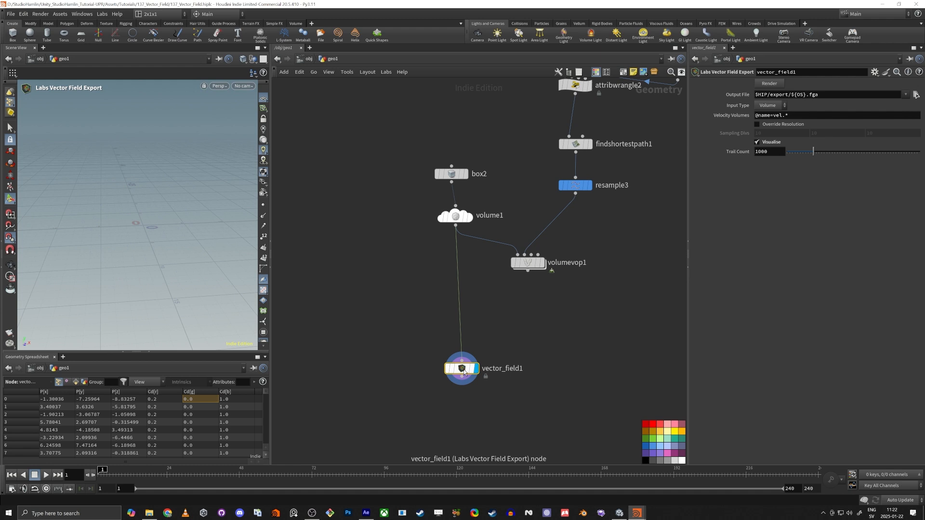
Give volume1's vel an initial value of 0 0 1 and check vector_field1's arrows
left_click(455, 217)
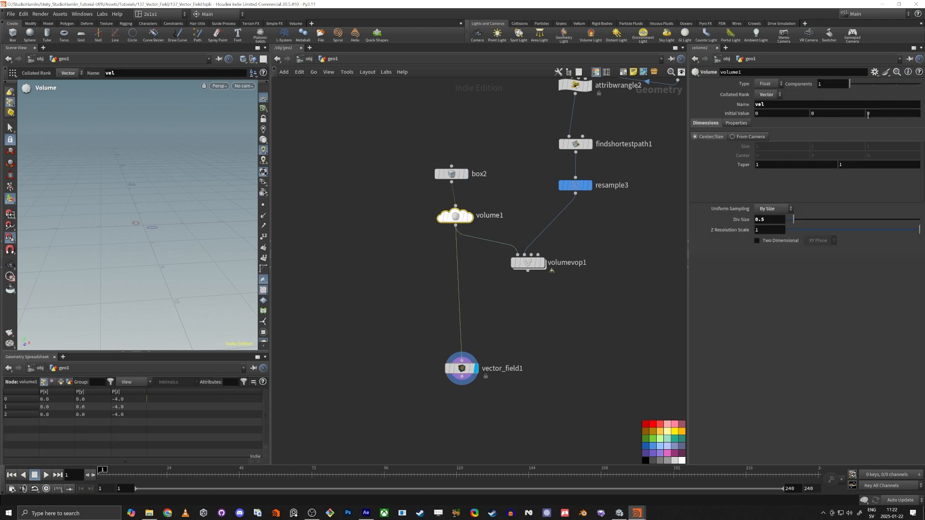
left_click(868, 115)
type("1")
key("Tab")
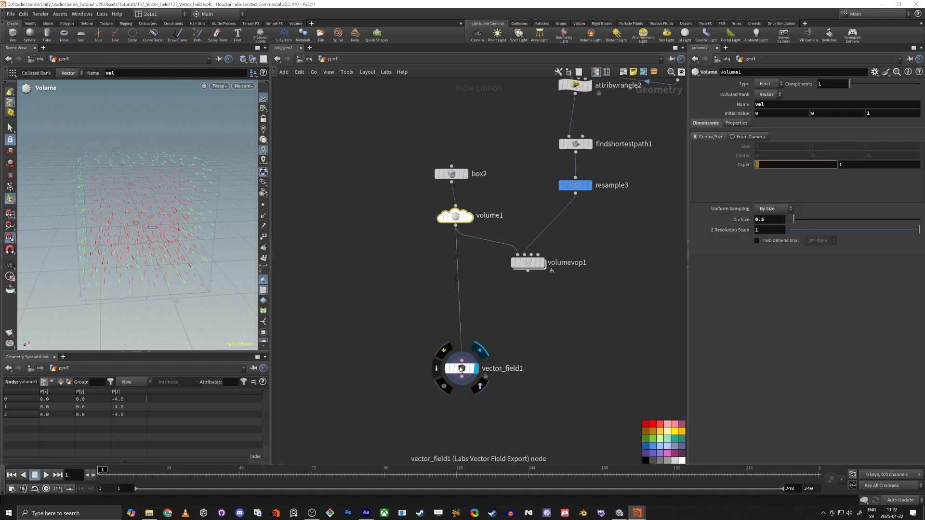
left_click(461, 369)
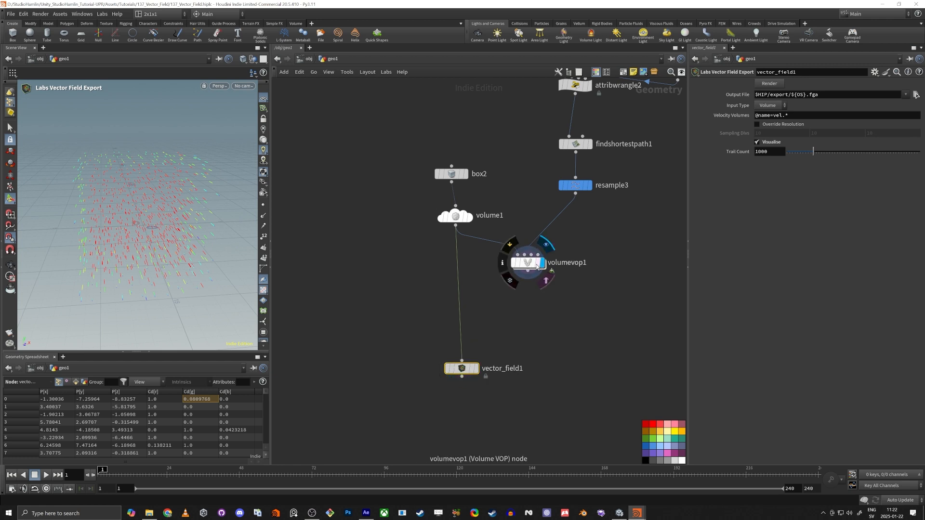
double_click(535, 263)
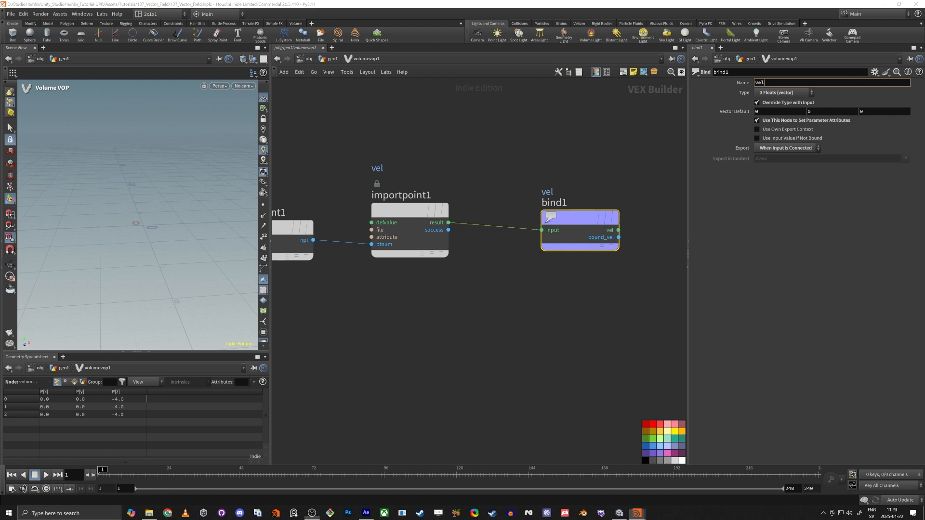
Feed vector_field1 from volumevop1 again in the geo1 network
key("u")
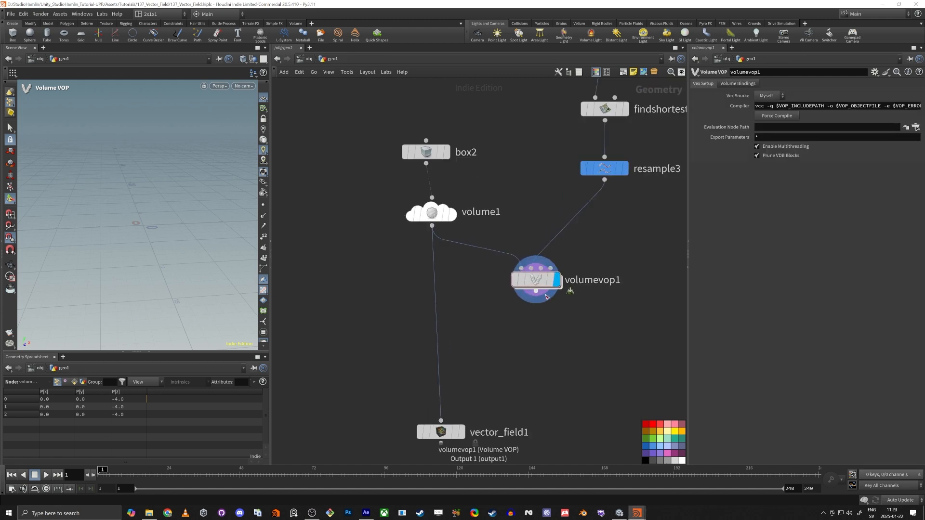
left_click_drag(536, 291, 441, 421)
double_click(536, 281)
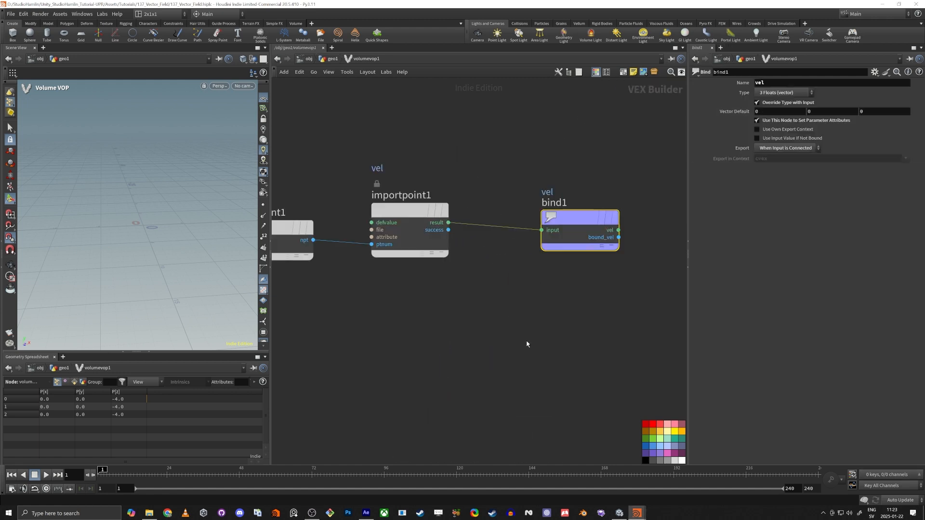
Inside volumevop1, wire OpInput2 into importpoint1's file input
scroll(374, 289, "down", 1)
middle_click_drag(385, 308, 592, 281)
middle_click_drag(510, 256, 461, 249)
left_click_drag(558, 181, 561, 287)
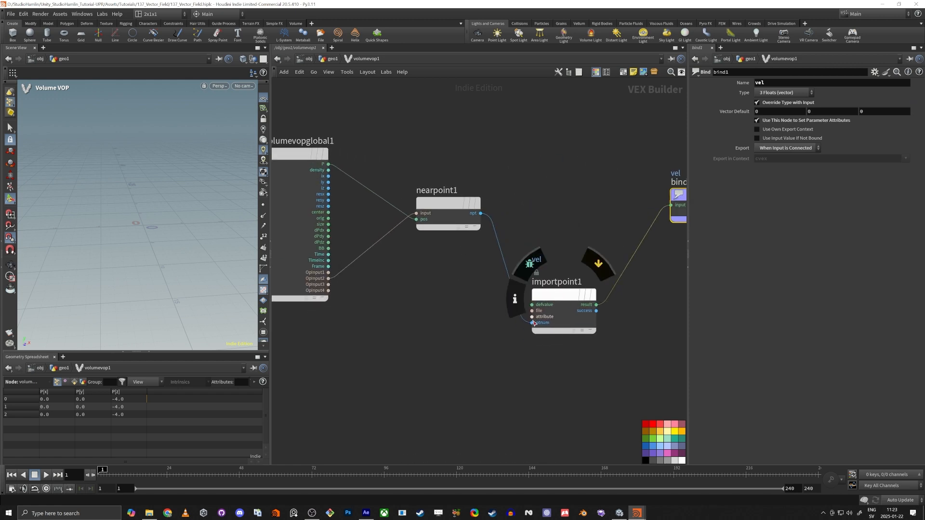
left_click(554, 297)
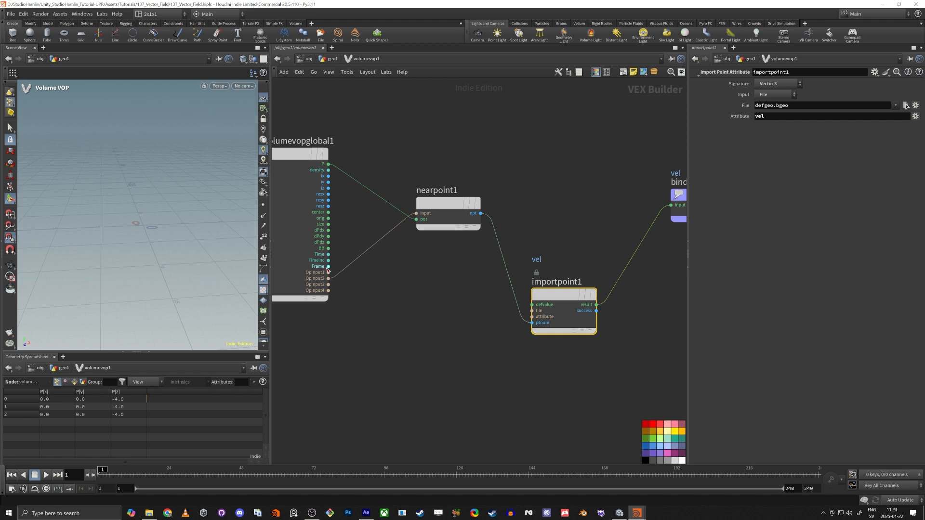
left_click_drag(328, 279, 584, 269)
Back in geo1, display vector_field1 to see the velocity vector field
middle_click_drag(540, 335, 508, 345)
scroll(523, 312, "up", 1)
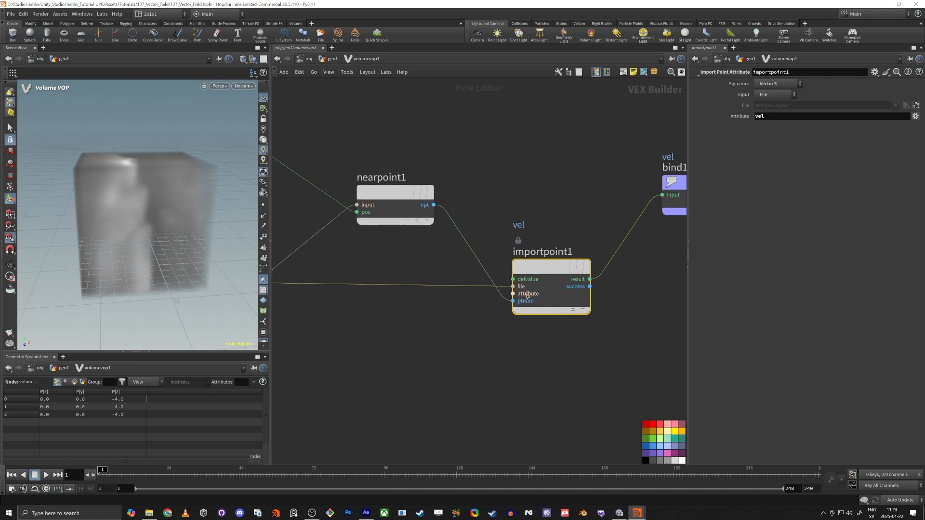
scroll(498, 298, "down", 2)
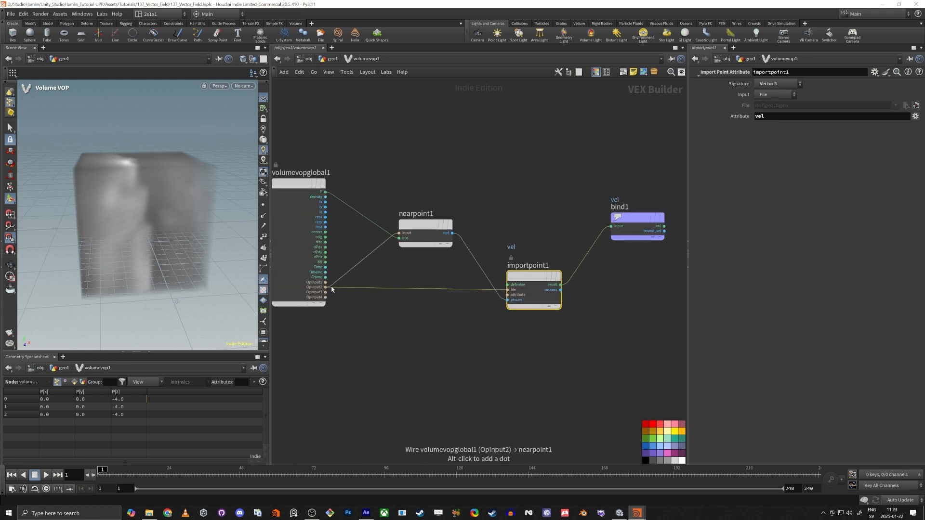
key("u")
left_click(565, 226)
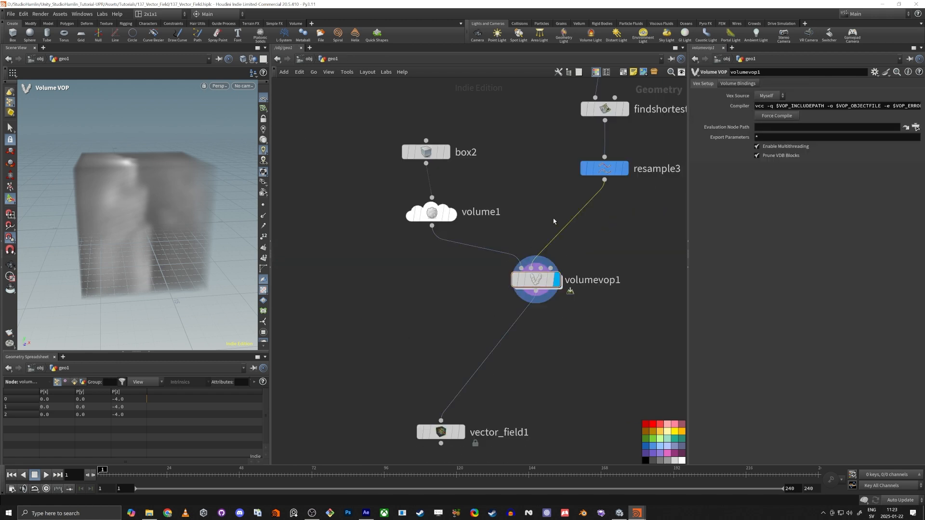
left_click(461, 432)
left_click(441, 433)
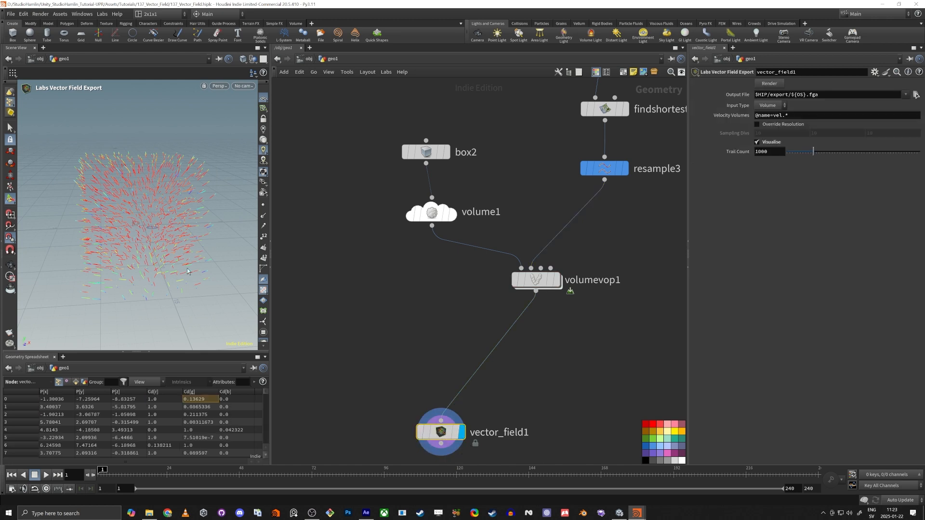
left_click_drag(140, 226, 200, 225)
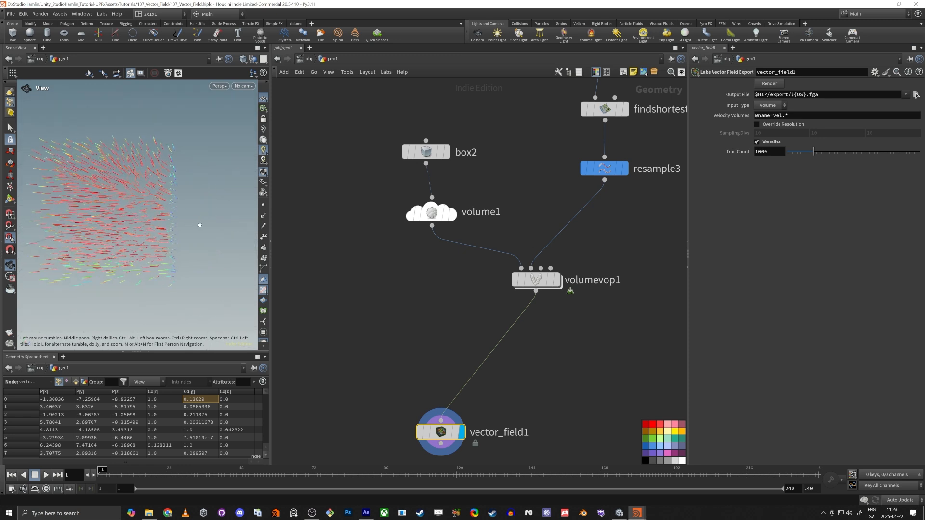
left_click(620, 173)
left_click_drag(55, 216, 145, 256)
right_click_drag(144, 256, 165, 273)
left_click_drag(165, 273, 152, 256)
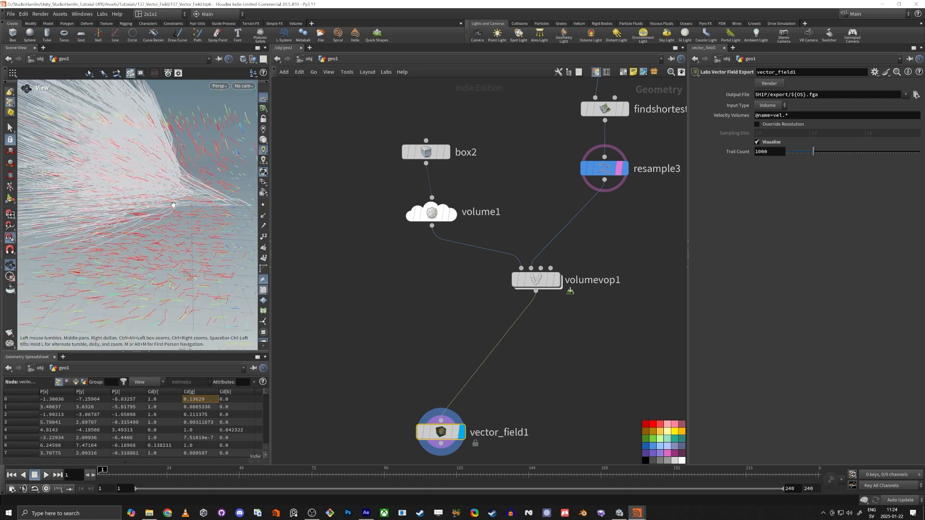
left_click_drag(173, 205, 142, 177)
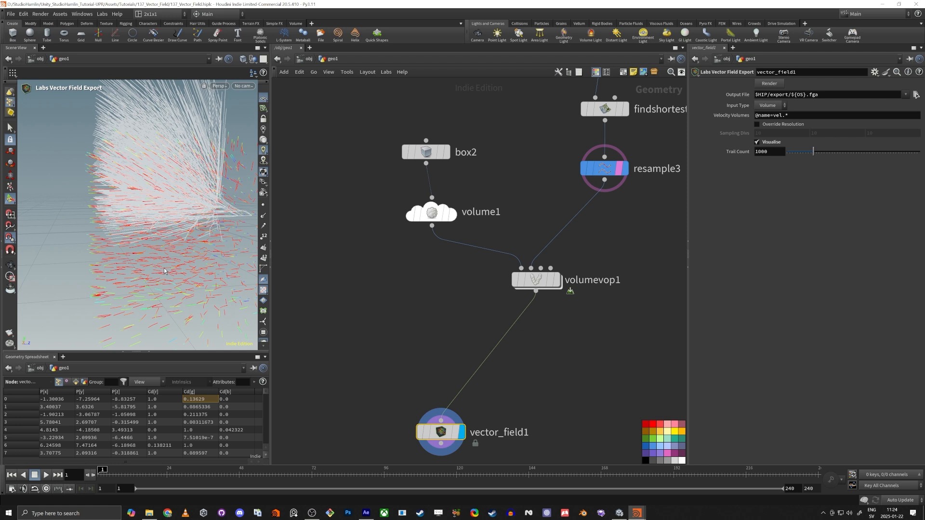
left_click_drag(161, 271, 101, 158)
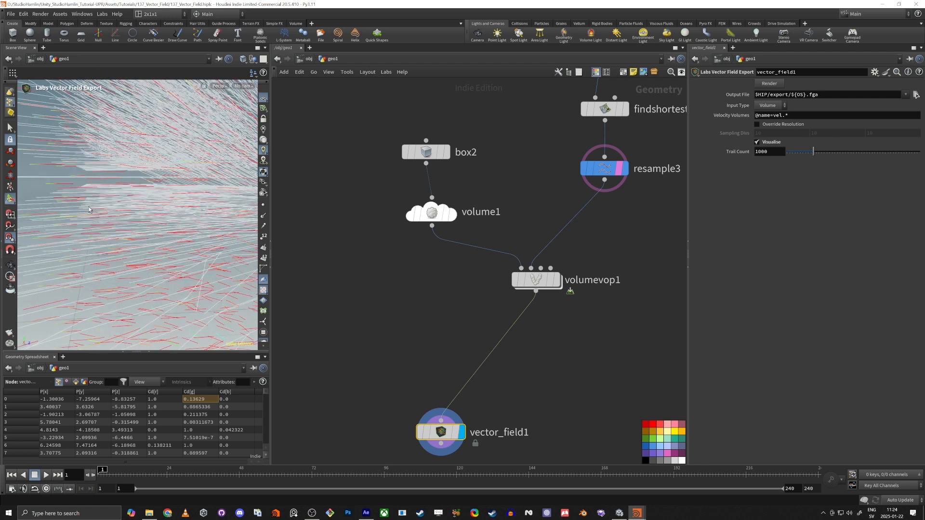
right_click_drag(129, 203, 66, 225, "alt")
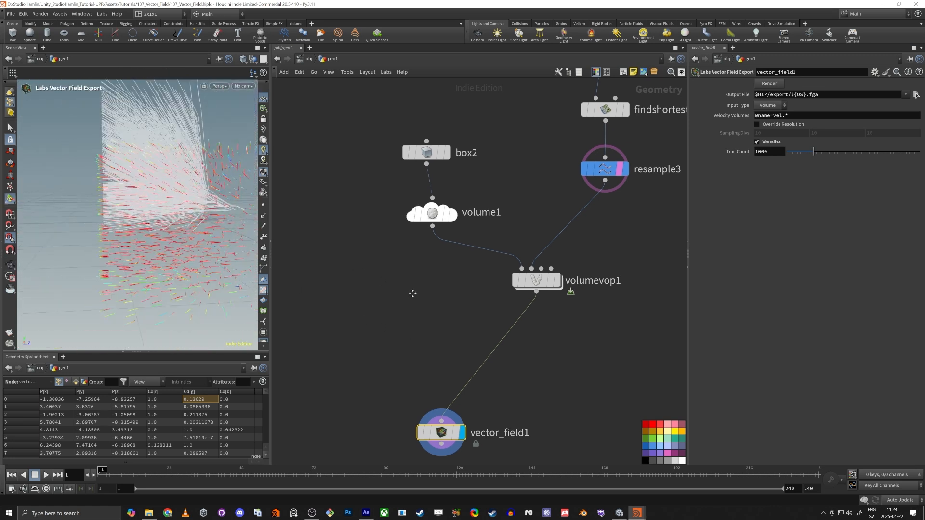
scroll(410, 330, "down", 3)
scroll(621, 279, "down", 2)
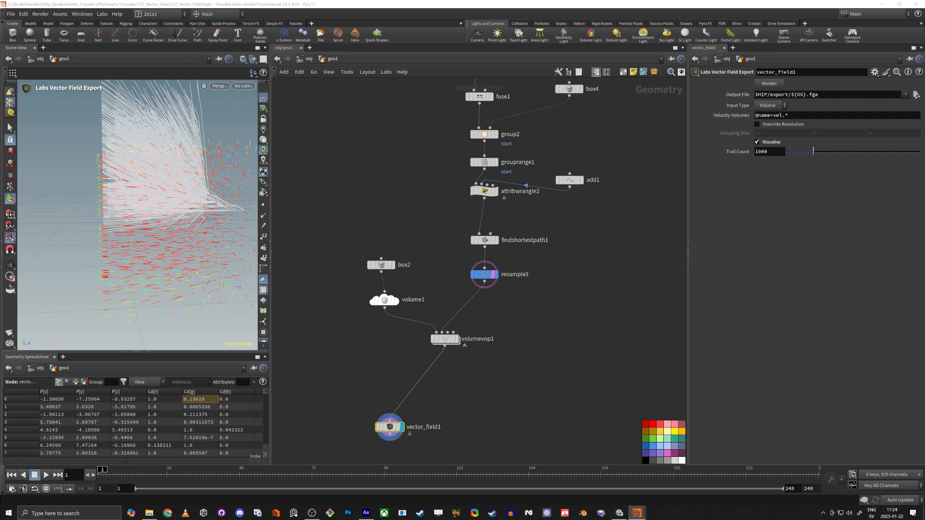
Add a Remesh node wired from convertvdb1's output
middle_click_drag(621, 242, 519, 380)
scroll(515, 379, "down", 2)
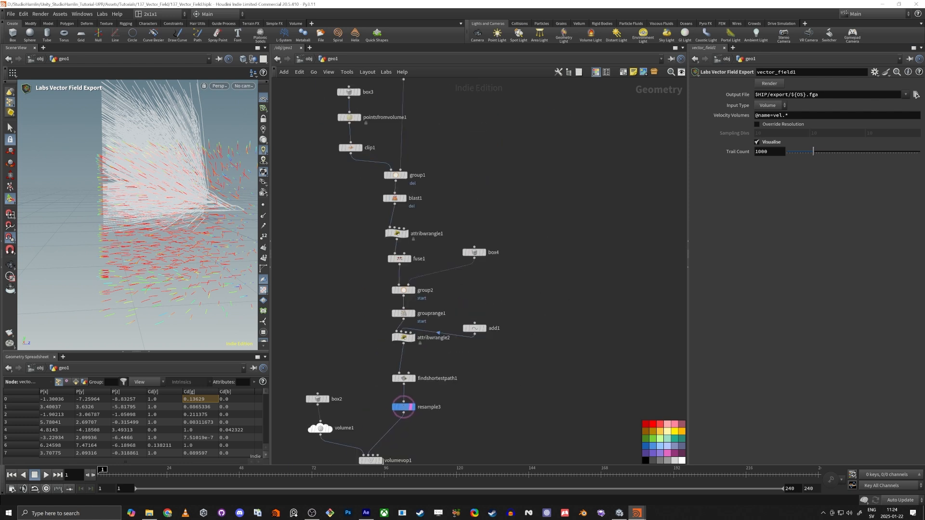
scroll(475, 203, "down", 2)
mouse_move(518, 180)
middle_mouse_down()
mouse_move(498, 243)
mouse_move(519, 206)
middle_mouse_up()
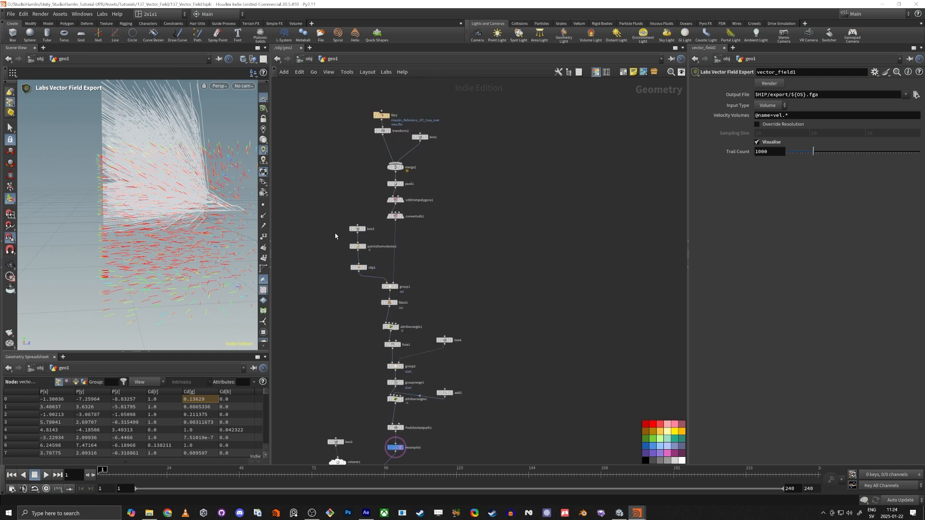
left_click_drag(399, 223, 507, 248)
type("r")
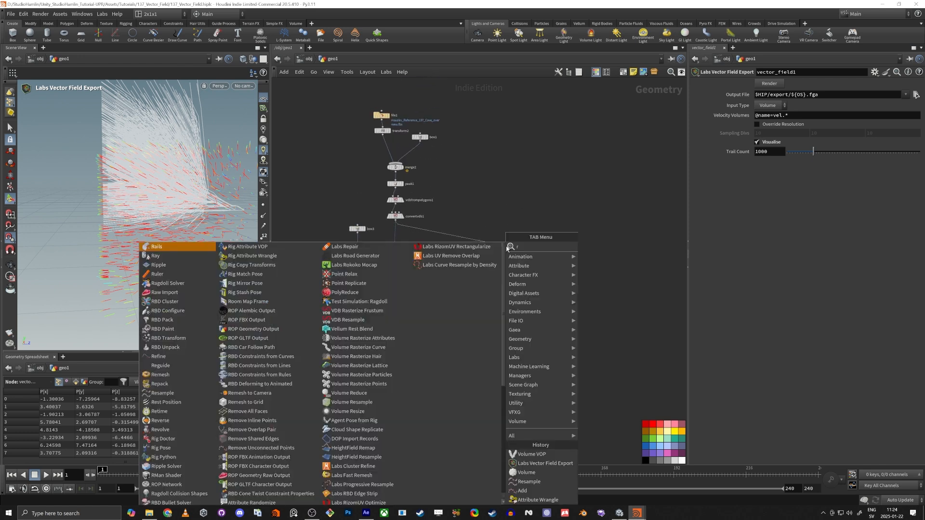
type("emes")
left_click(506, 247)
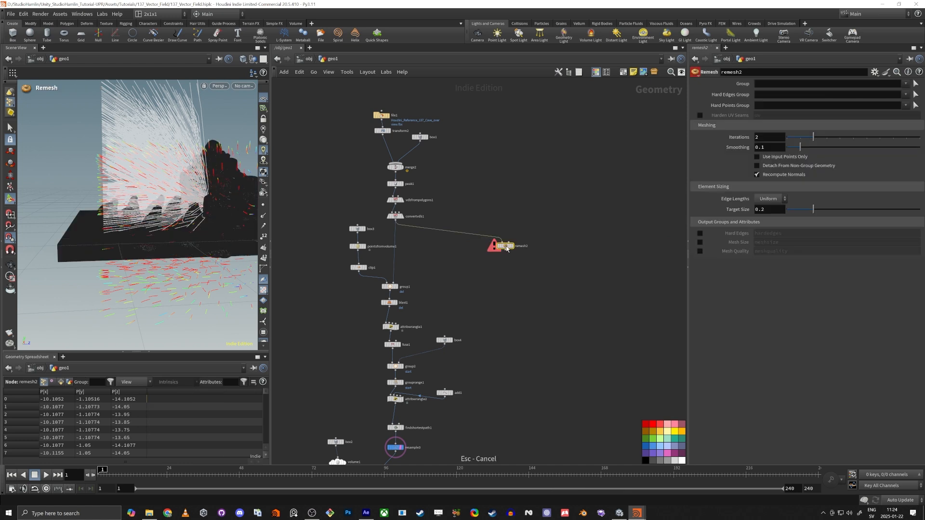
Set remesh2's Target Size to 0.5 and display the remeshed terrain
left_click_drag(444, 270, 538, 215)
type("2")
key("Tab")
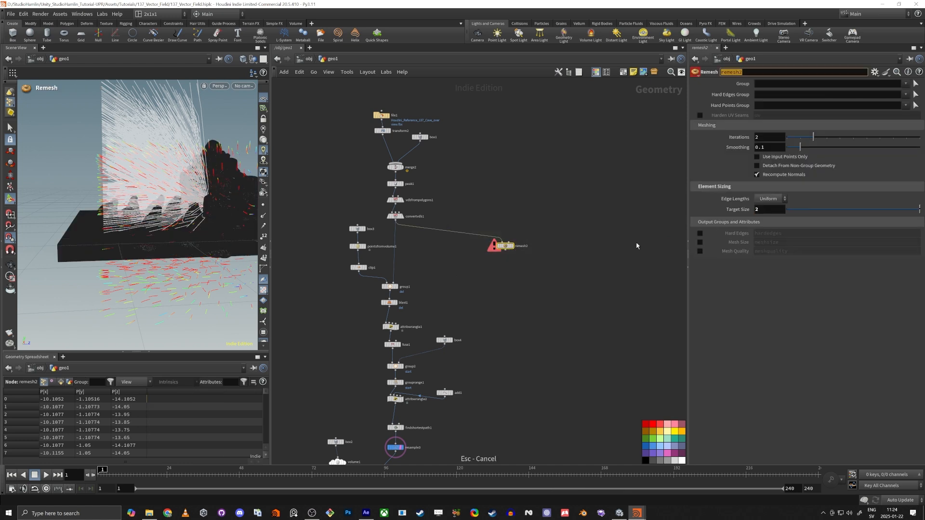
left_click(399, 216)
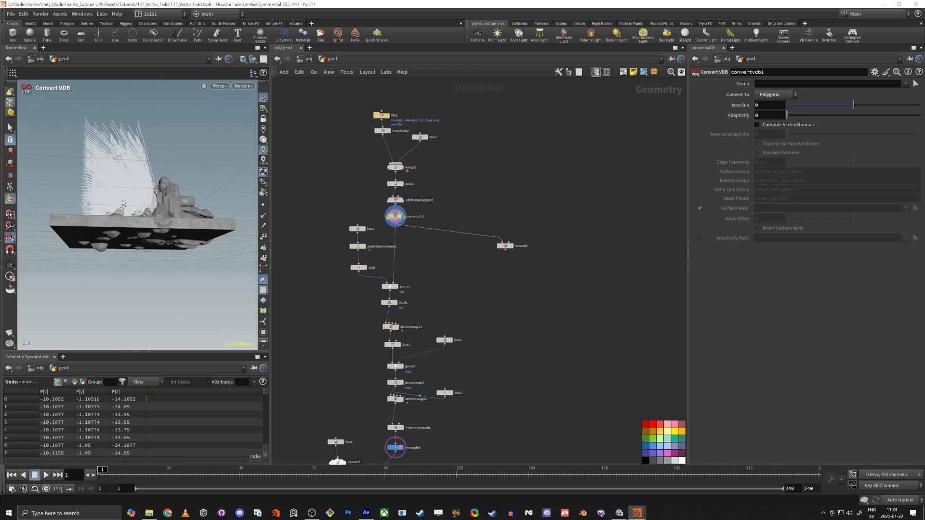
scroll(387, 218, "up", 5)
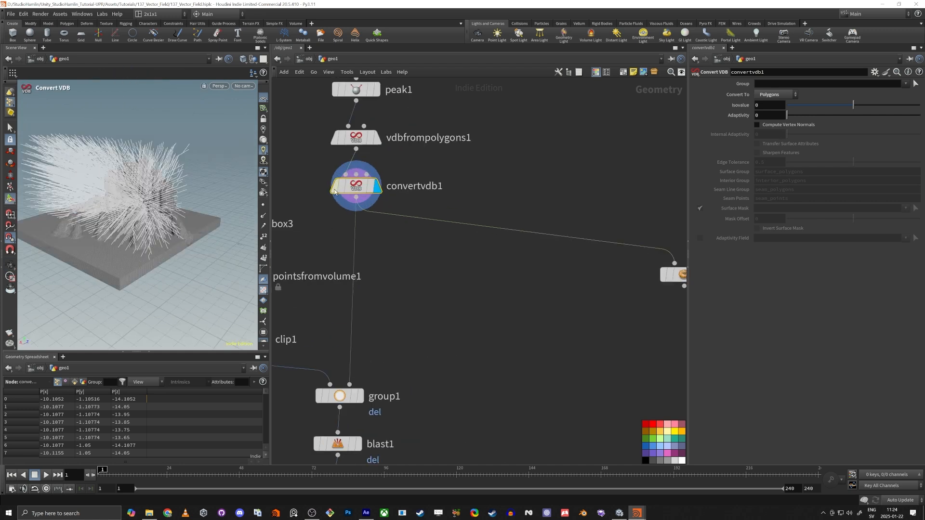
middle_click_drag(571, 324, 509, 311)
left_click(644, 266)
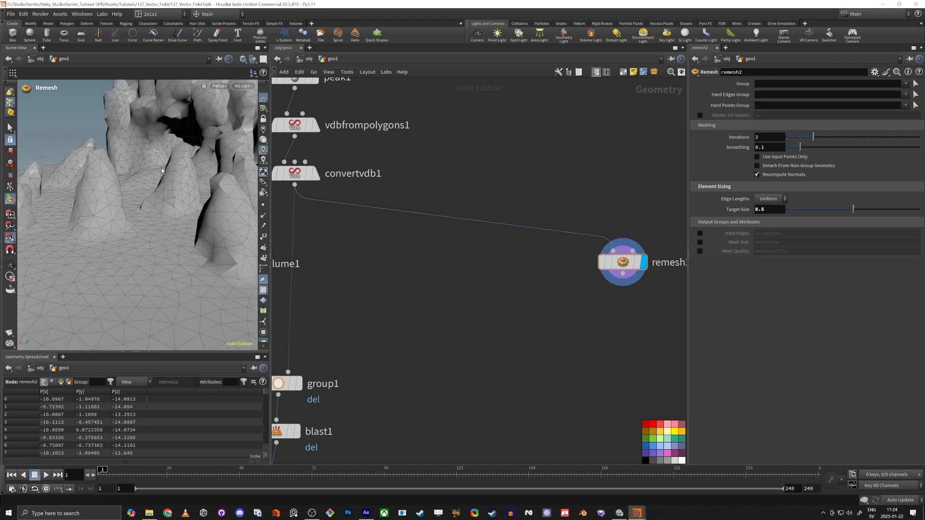
right_click_drag(162, 171, 140, 221, "alt")
mouse_move(140, 221)
left_mouse_down("alt")
mouse_move(182, 222)
mouse_move(156, 225)
left_mouse_up("alt")
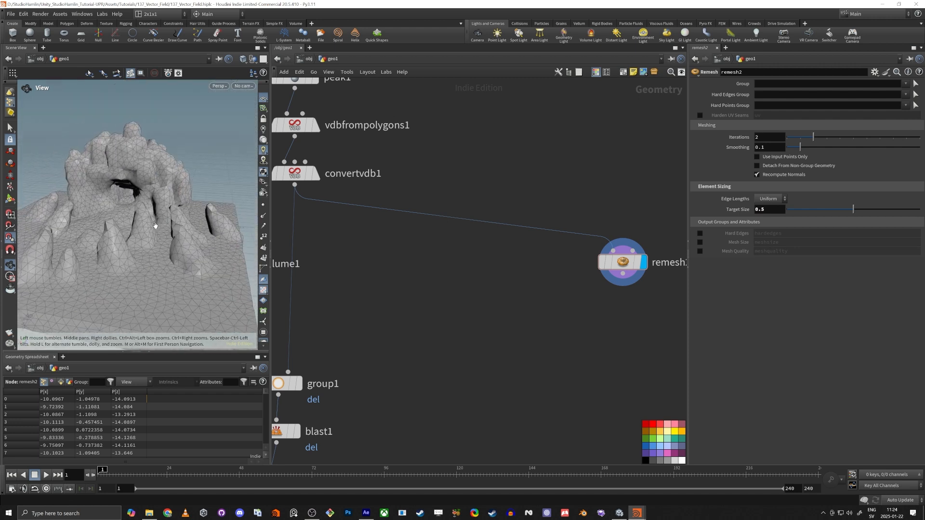
Search for and choose a Clip node to go below remesh2
middle_click_drag(567, 343, 515, 260)
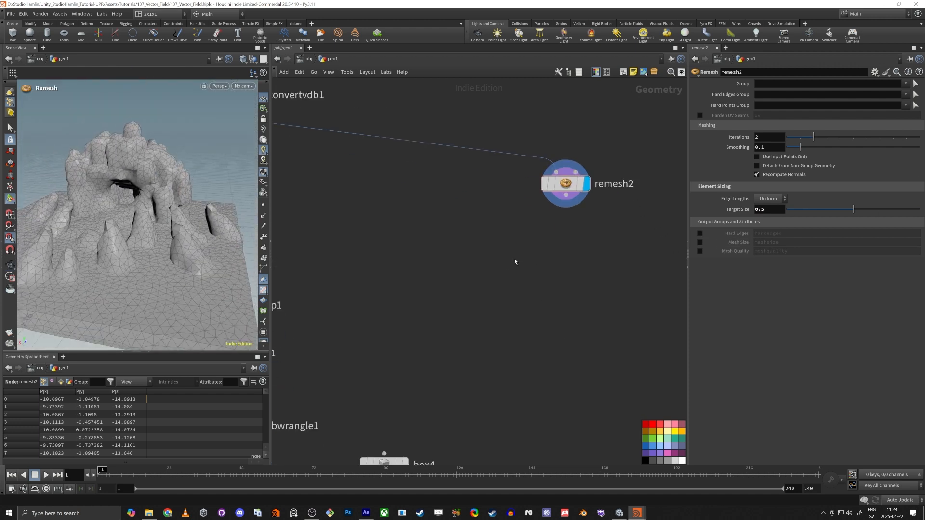
key("Tab")
type("clip")
key("Return")
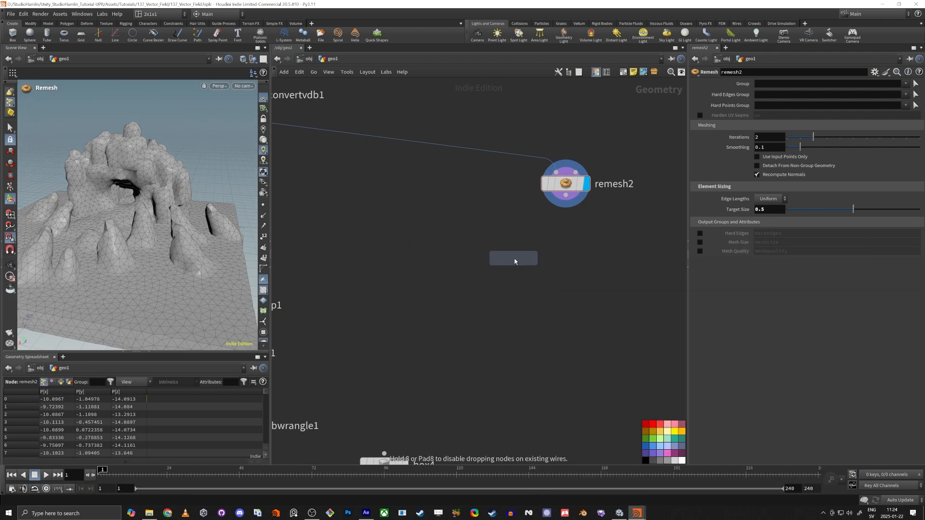
Place a Clip under remesh2 with Direction 0, 2, 0 and Origin Y at -0.19
left_click(518, 247)
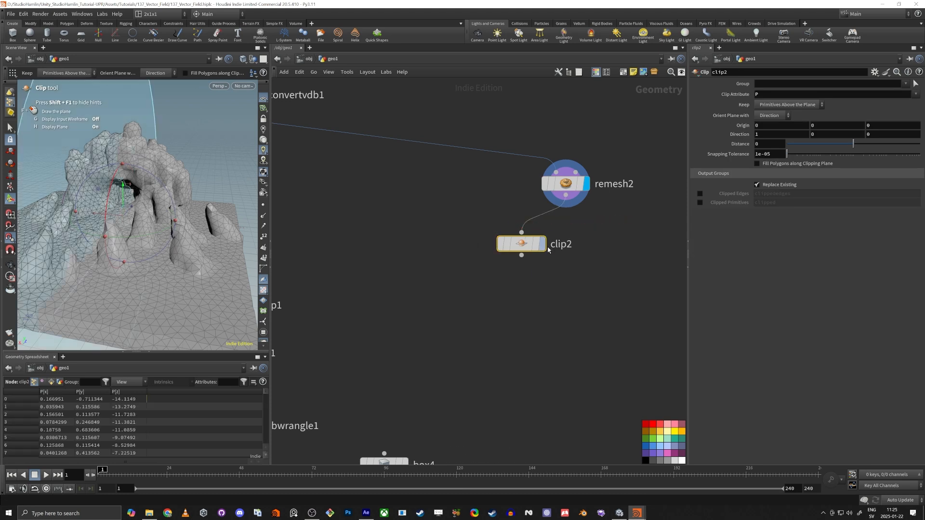
left_click(533, 246)
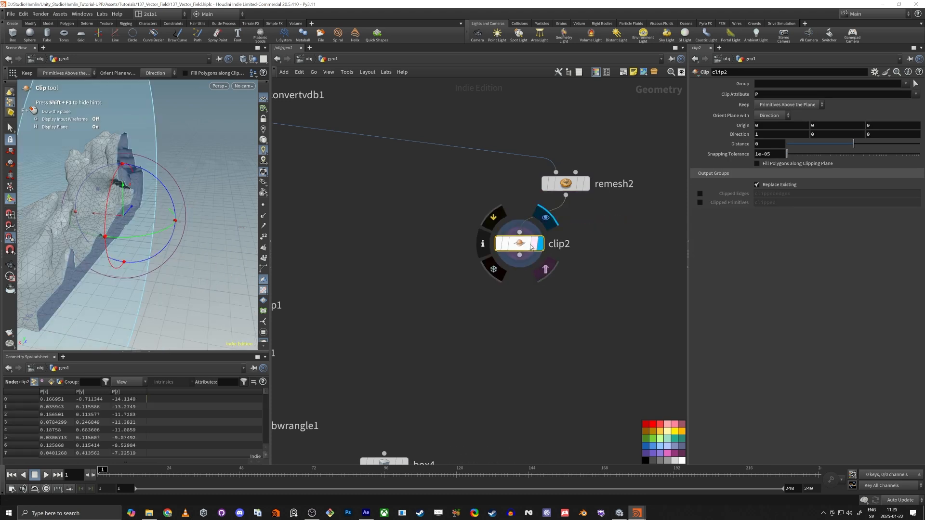
left_click_drag(252, 230, 243, 203, "alt")
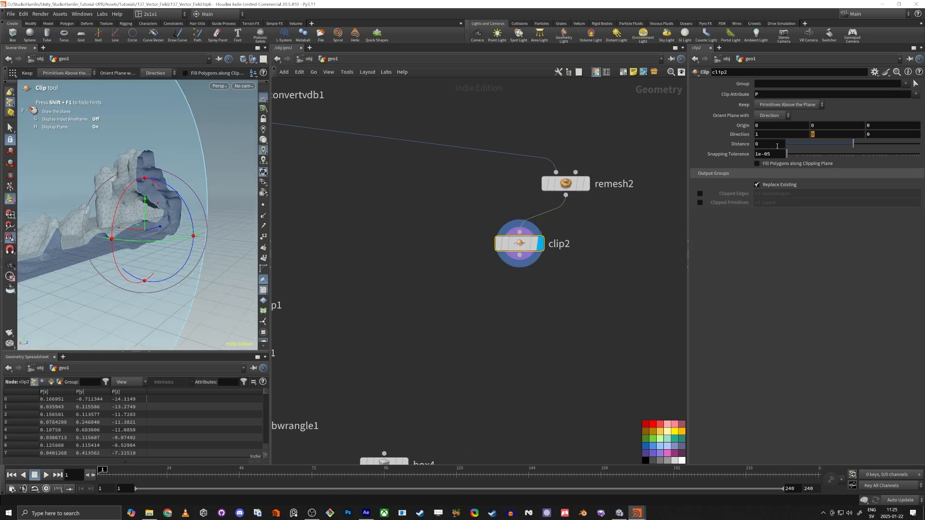
type("2")
left_click(762, 138)
type("0")
key("Tab")
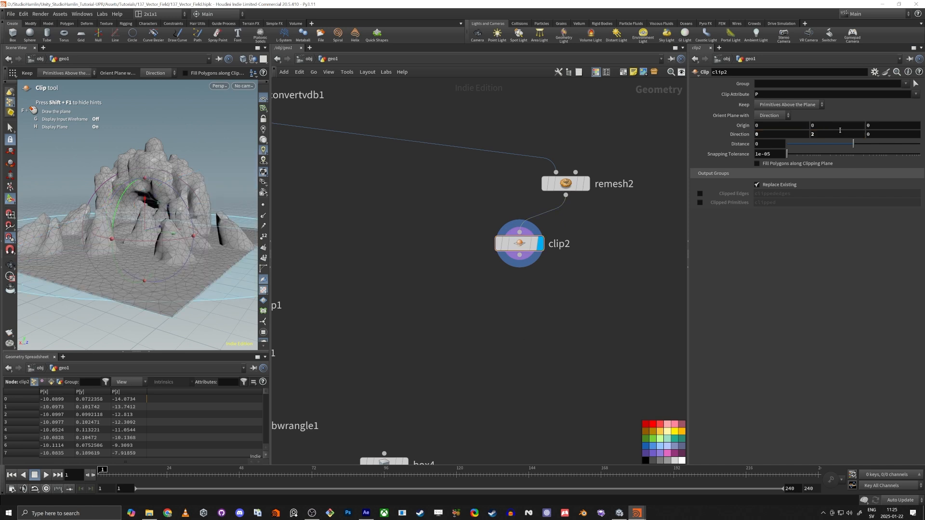
middle_click_drag(839, 127, 764, 146)
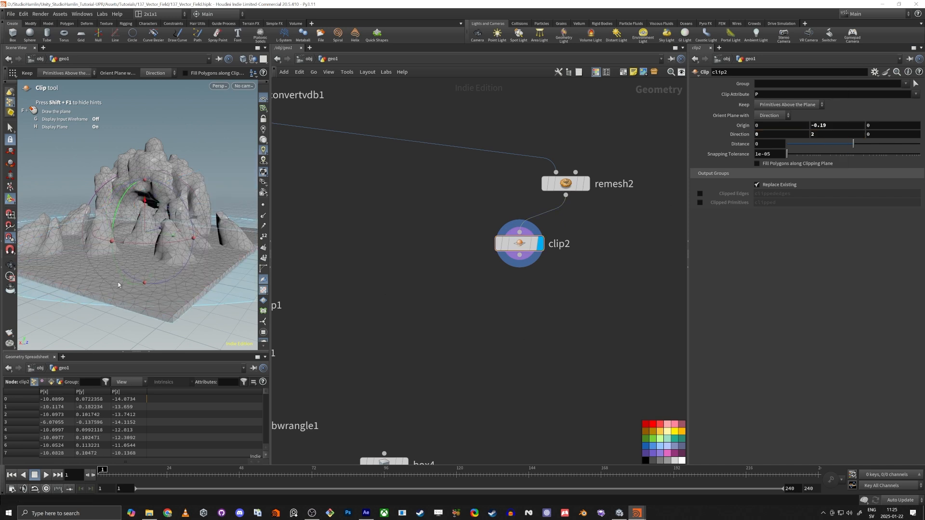
left_click_drag(118, 285, 131, 301, "alt")
left_click_drag(150, 192, 169, 203, "alt")
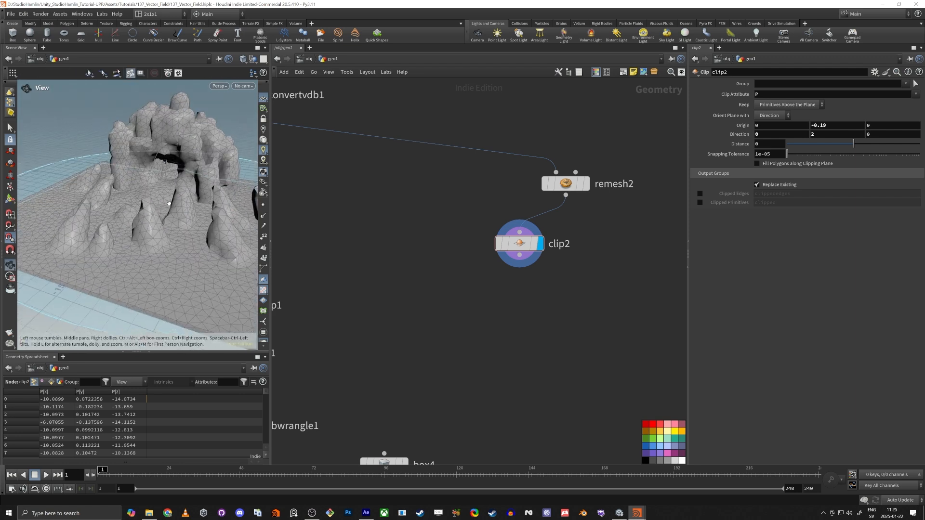
key("Return")
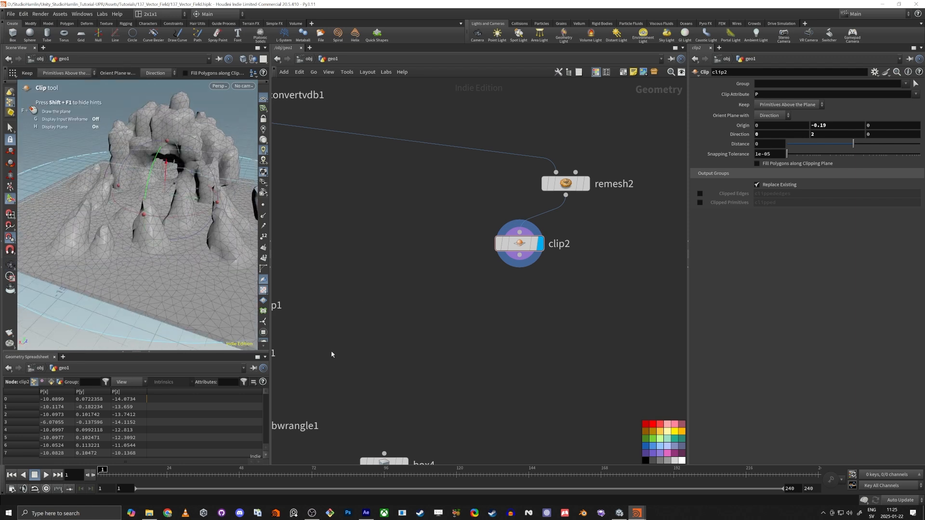
Duplicate the five start-group nodes to the right of the original chain
middle_click_drag(440, 346, 489, 213)
scroll(490, 213, "down", 4)
middle_click_drag(532, 327, 555, 276)
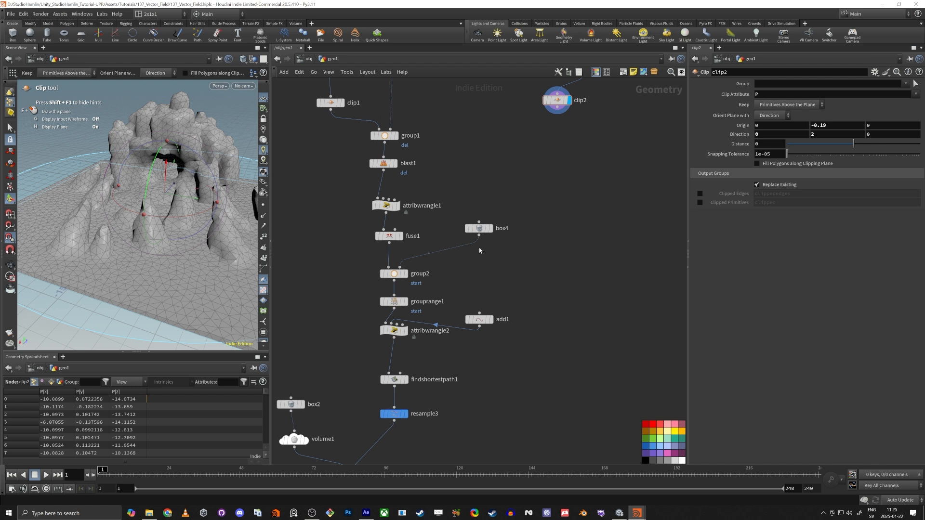
left_click_drag(480, 229, 484, 246)
left_click_drag(367, 348, 516, 246)
left_click_drag(396, 277, 586, 262, "alt")
left_click(584, 287)
Wire clip2 into the copied group3 and move box5 down over the terrain
left_click_drag(558, 114, 583, 251)
scroll(583, 255, "up", 4)
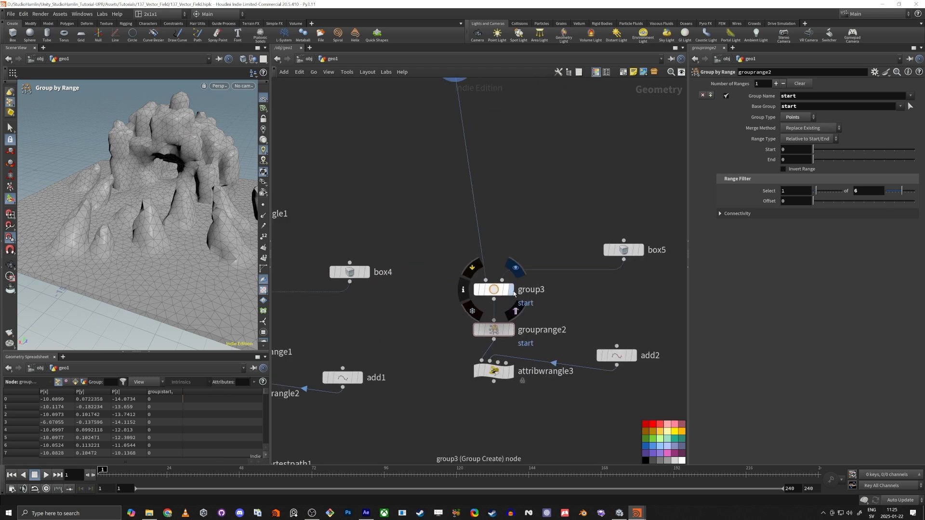
left_click(513, 292)
left_click(505, 291)
mouse_move(114, 221)
left_mouse_down("alt")
mouse_move(147, 238)
mouse_move(109, 235)
left_mouse_up("alt")
scroll(109, 234, "down", 4)
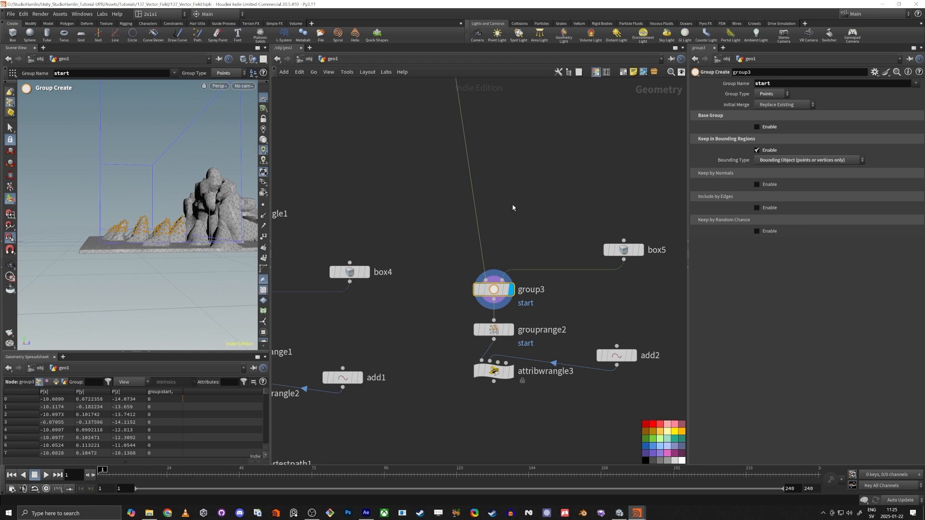
left_click_drag(594, 207, 684, 261)
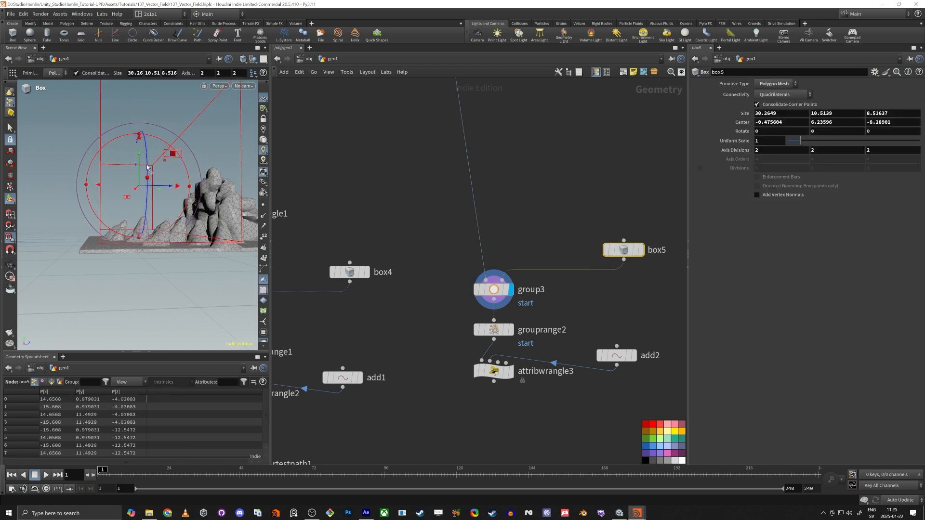
left_click_drag(147, 167, 94, 209)
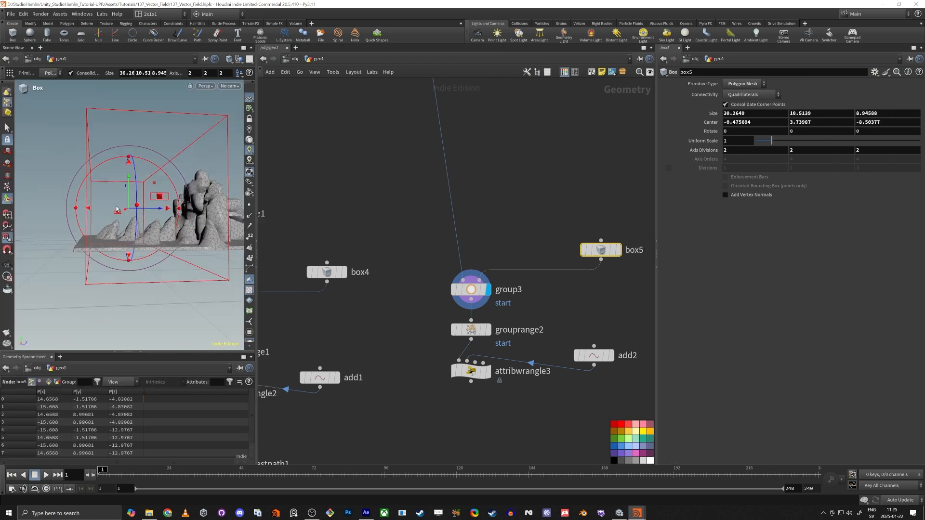
key("ctrl+b")
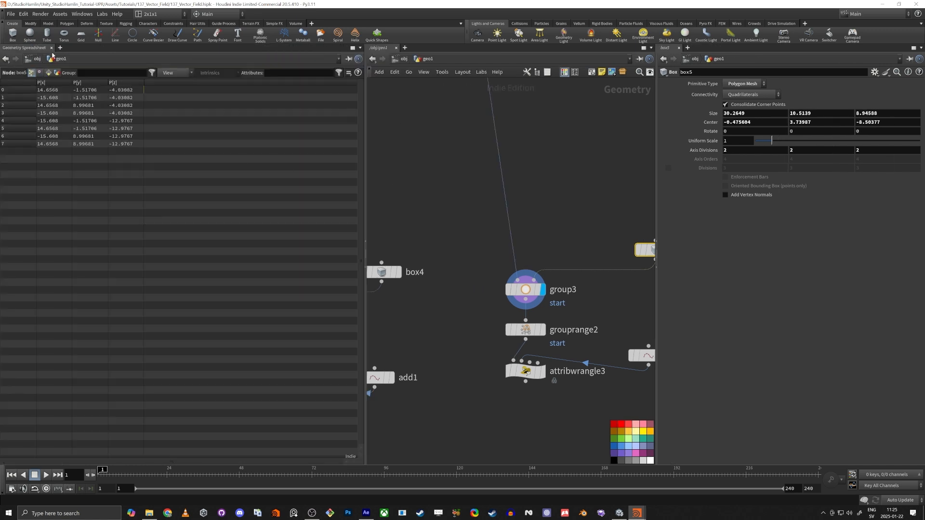
Split the geometry spreadsheet area into two stacked panes
left_click(360, 48)
left_click(351, 52)
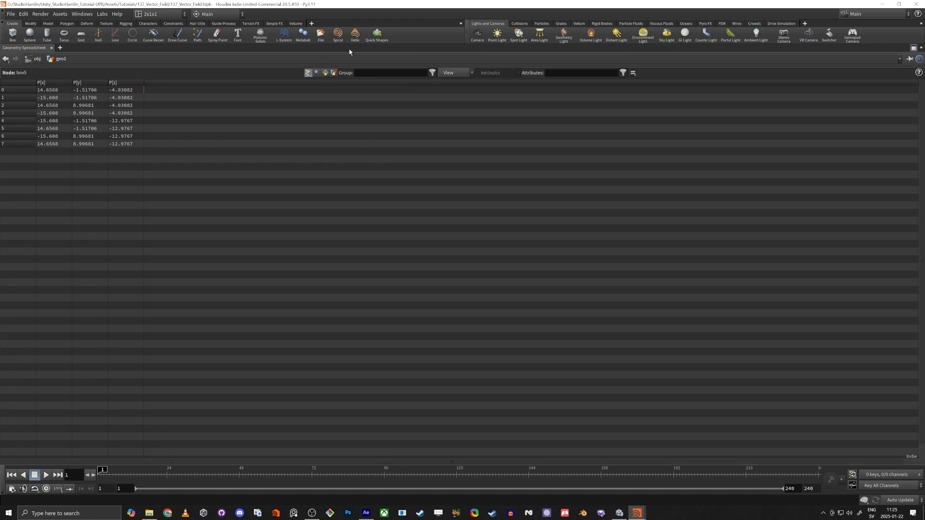
left_click(914, 48)
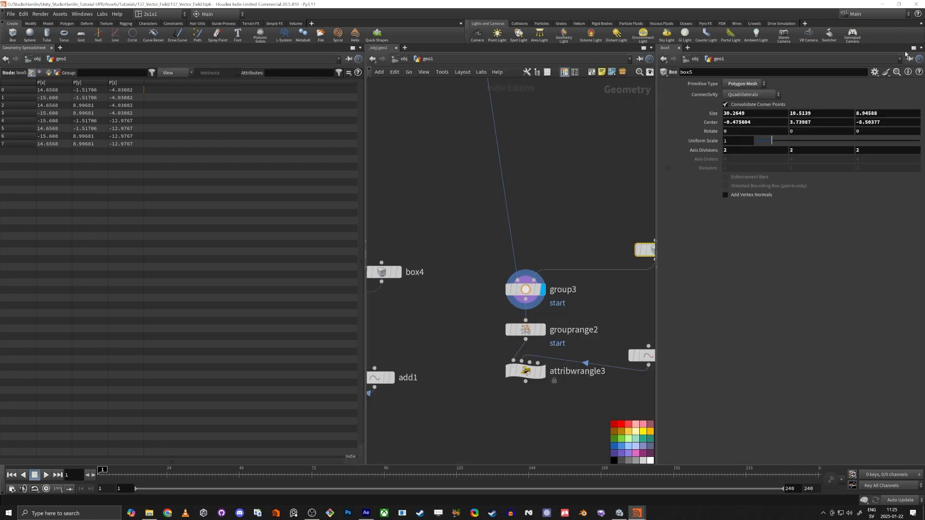
left_click(361, 49)
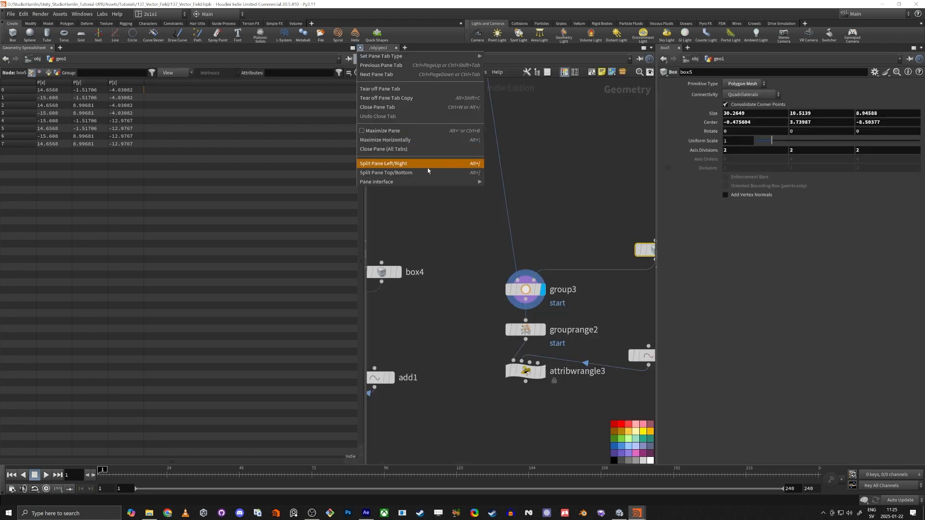
left_click(402, 173)
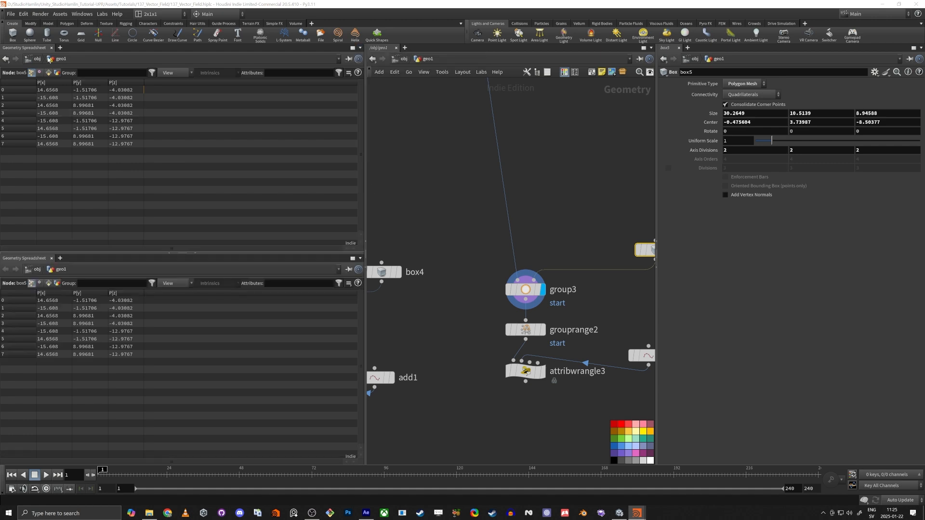
Turn the upper pane into a 3D Scene View of the terrain
right_click(24, 50)
left_click(60, 83)
right_click(19, 47)
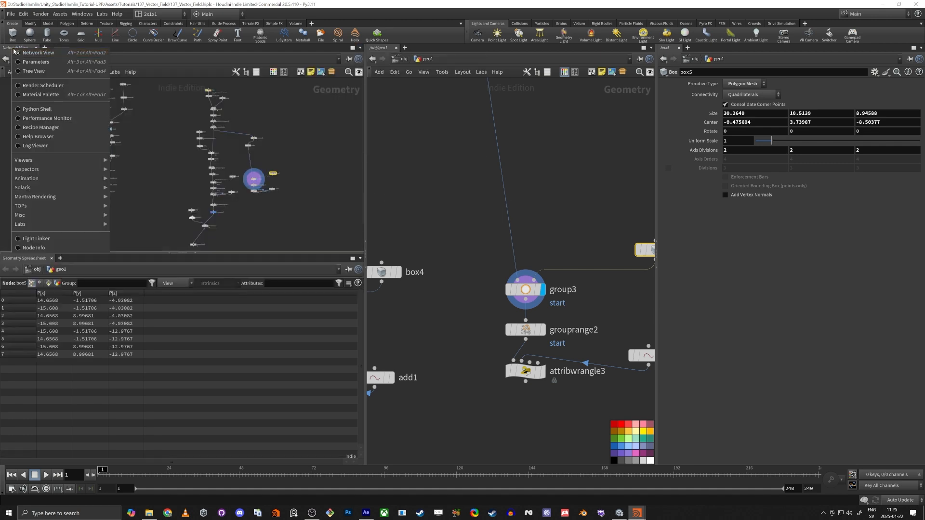
mouse_move(76, 165)
left_click(133, 161)
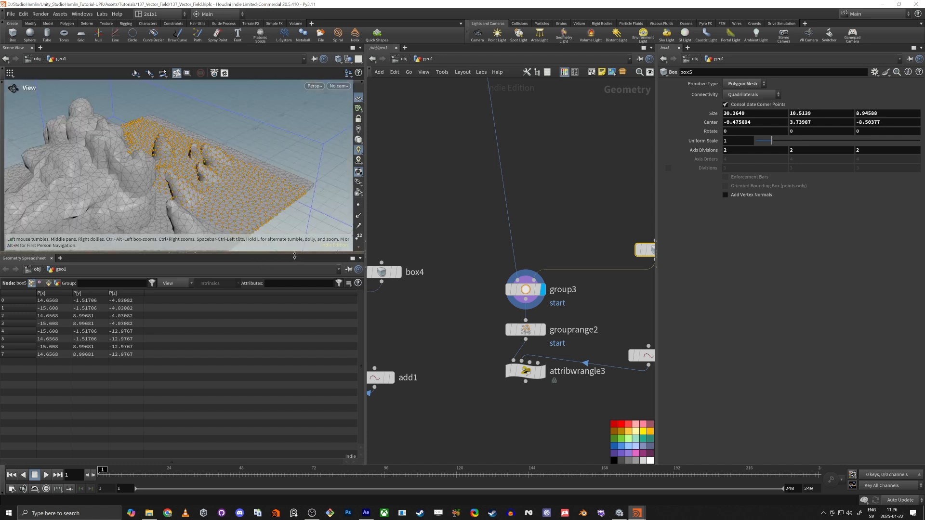
Stretch box5's depth to 13.7254 with its viewport handles
left_click_drag(296, 254, 265, 394)
left_click_drag(250, 337, 206, 289)
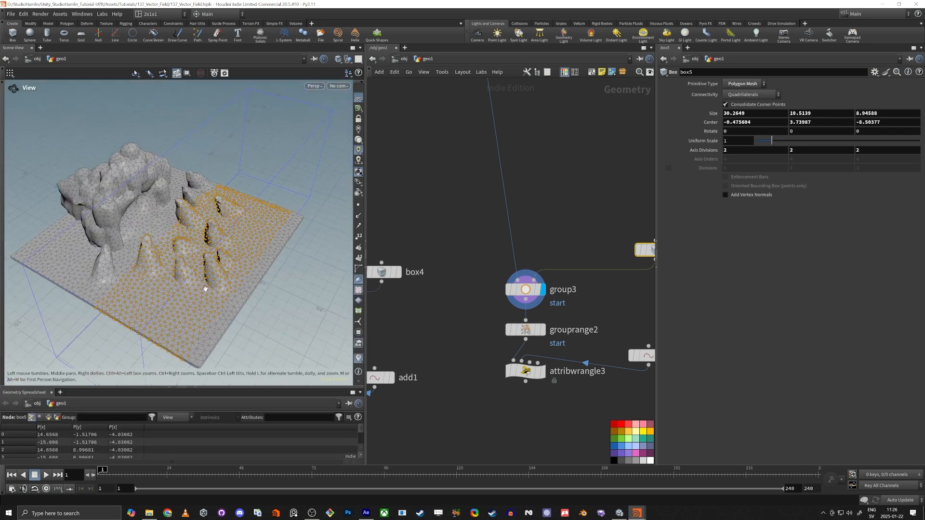
middle_click_drag(507, 230, 408, 274)
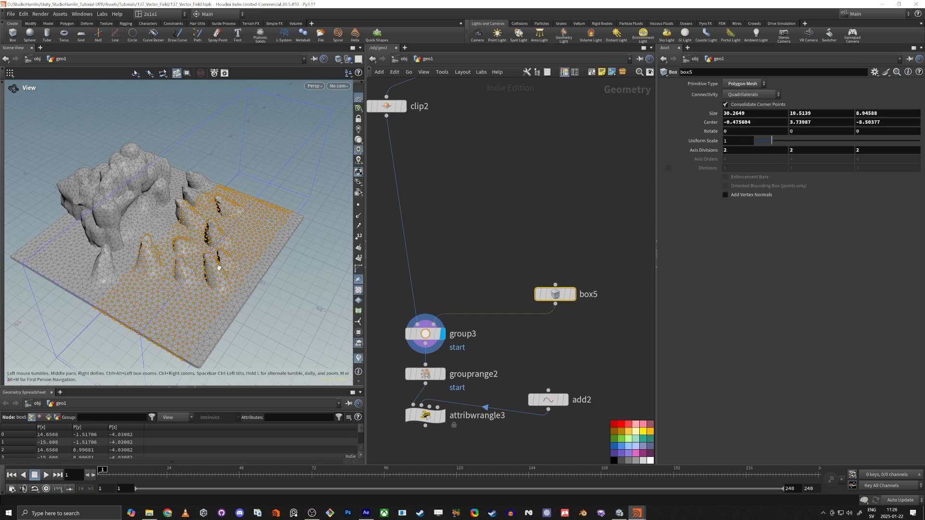
key("Return")
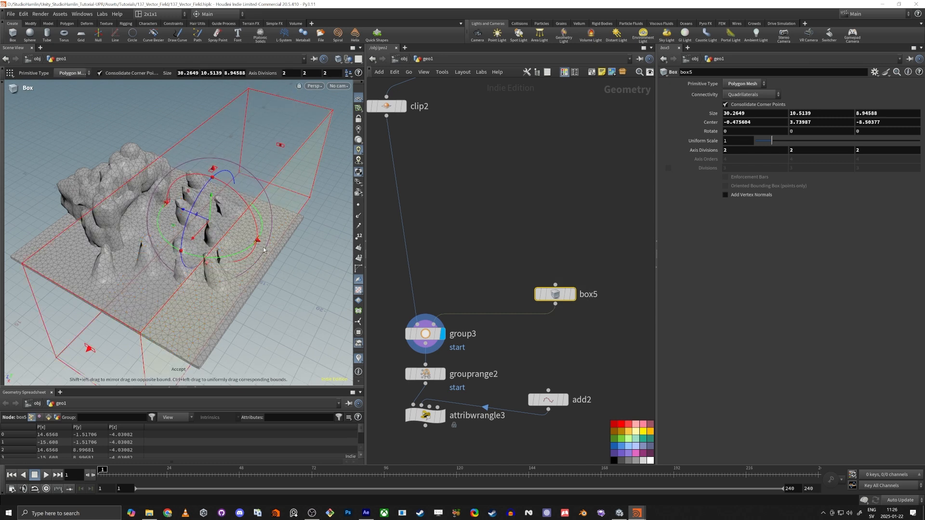
left_click_drag(262, 250, 315, 278)
key("ctrl+z")
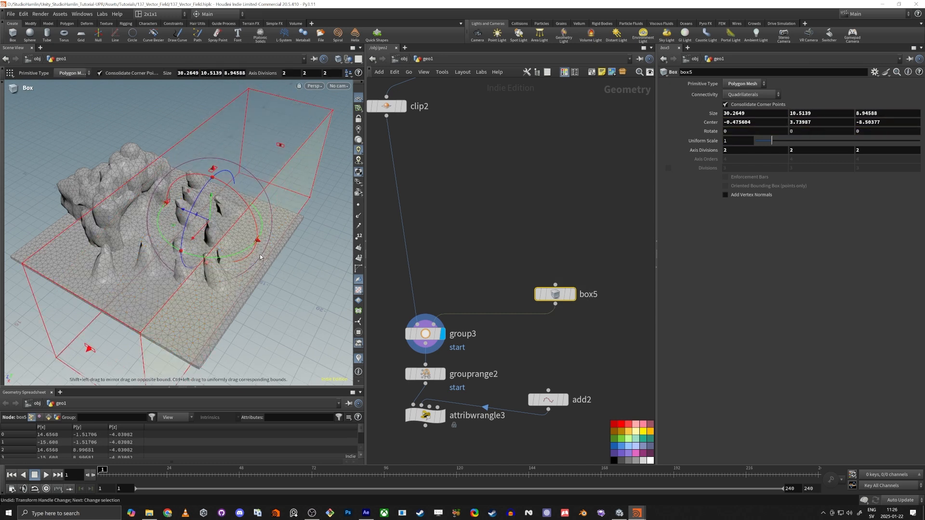
left_click_drag(236, 274, 311, 253, "alt")
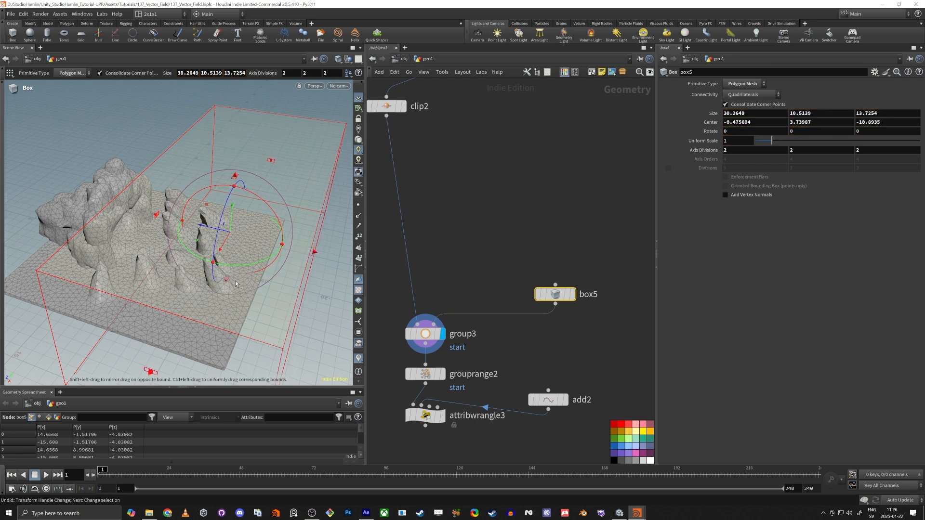
left_click_drag(272, 308, 262, 271, "alt")
middle_click_drag(508, 276, 586, 201)
Inspect the enlarged start points of group3 and grouprange2 on the terrain
left_click(502, 261)
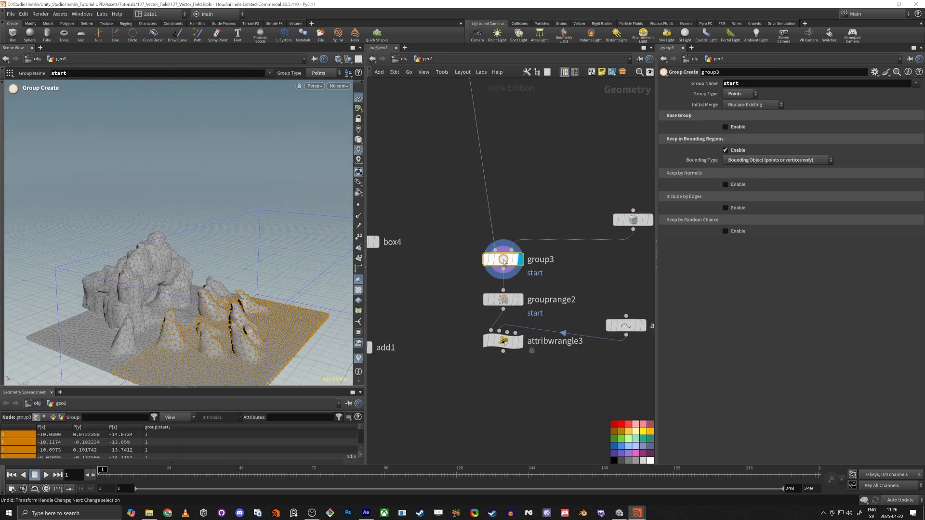
middle_click_drag(169, 319, 186, 263, "alt")
left_click_drag(185, 263, 211, 286, "alt")
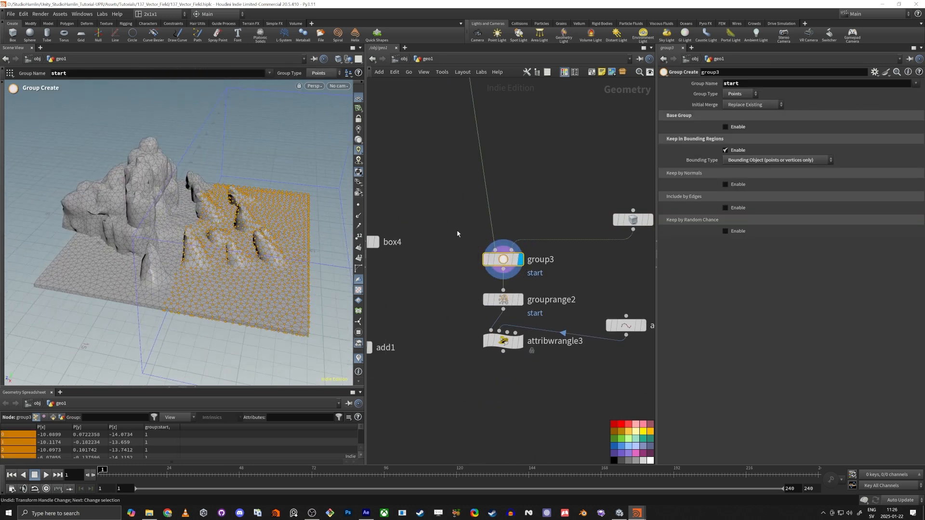
left_click(633, 219)
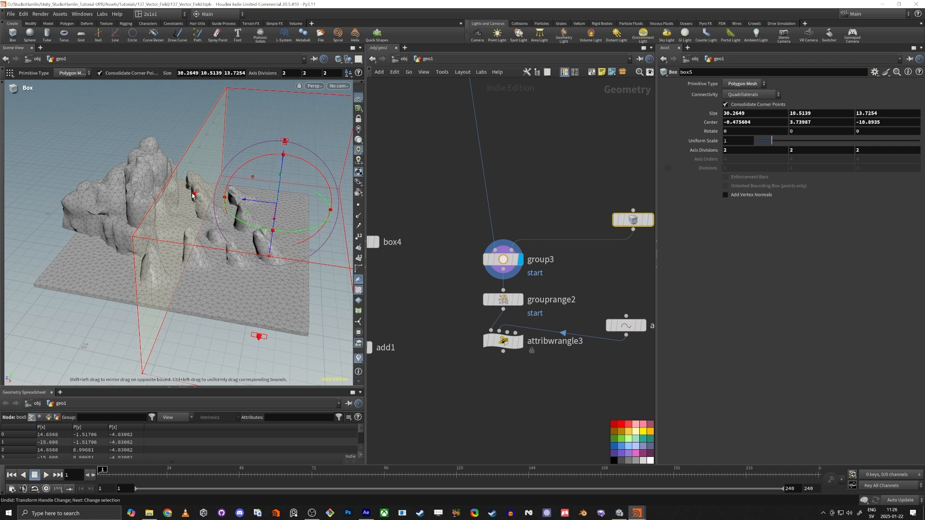
left_click(503, 260)
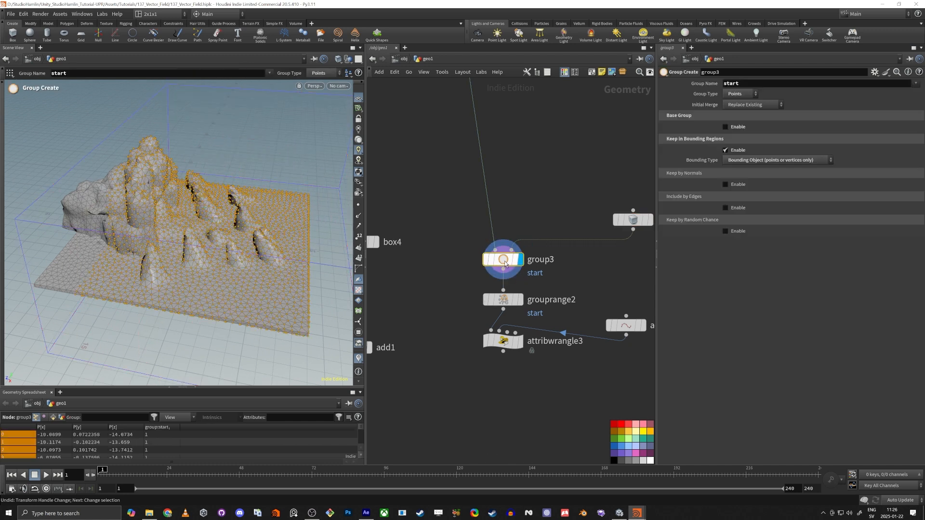
mouse_move(200, 250)
left_mouse_down()
mouse_move(222, 240)
mouse_move(197, 231)
mouse_move(188, 207)
mouse_move(186, 247)
mouse_move(210, 253)
left_mouse_up()
scroll(511, 291, "up", 1)
left_click(501, 301)
middle_click_drag(419, 360, 383, 252)
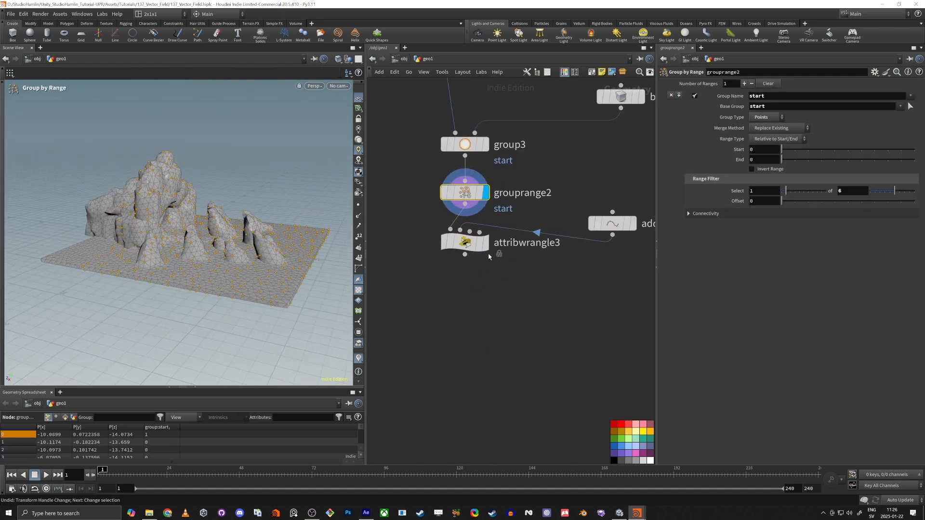
Display attribwrangle3's output and inspect the cave near add2's point
left_click(486, 245)
left_click(476, 249)
left_click_drag(195, 247, 225, 244)
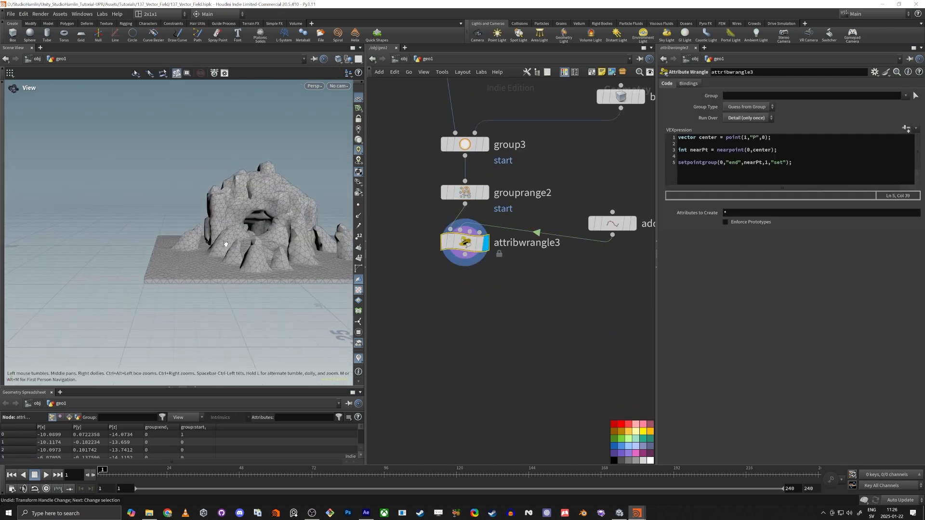
right_click_drag(226, 244, 294, 257)
left_click_drag(151, 265, 134, 231)
left_click(612, 223)
right_click_drag(164, 207, 195, 187)
left_click_drag(194, 194, 169, 247)
left_click(482, 248)
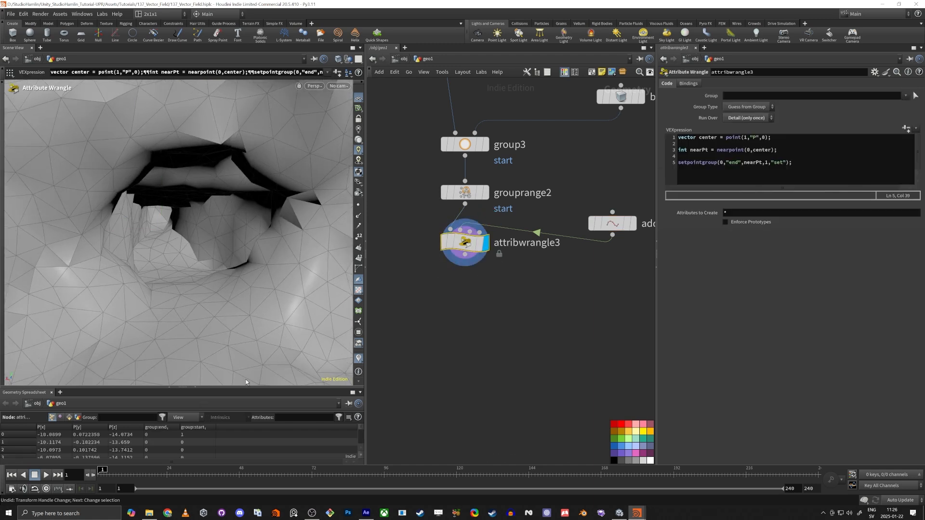
Sort the spreadsheet by group:end so point 3018 is listed first
left_click_drag(238, 390, 202, 345)
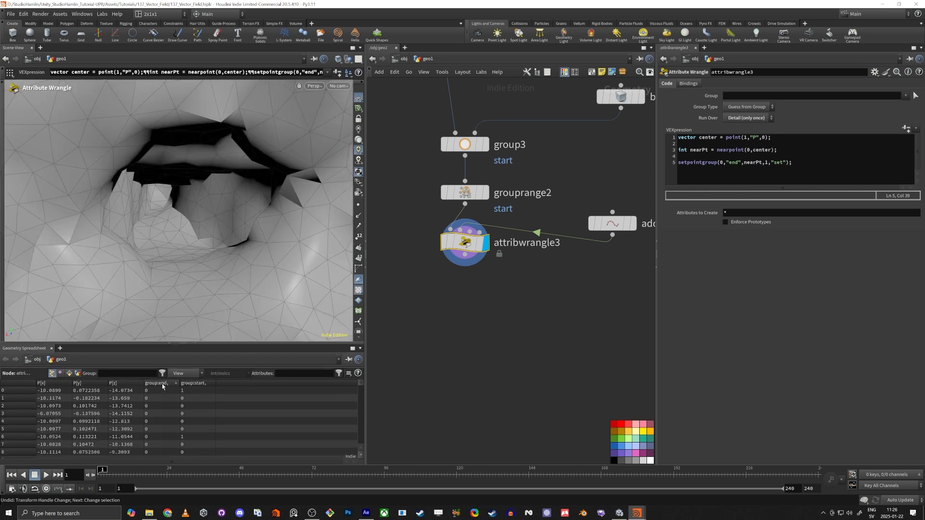
left_click(165, 384)
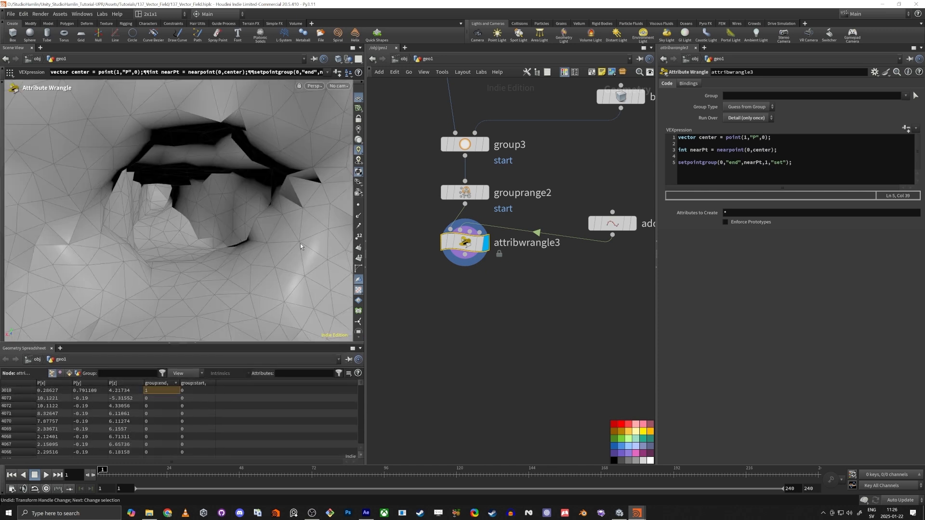
scroll(568, 267, "down", 5)
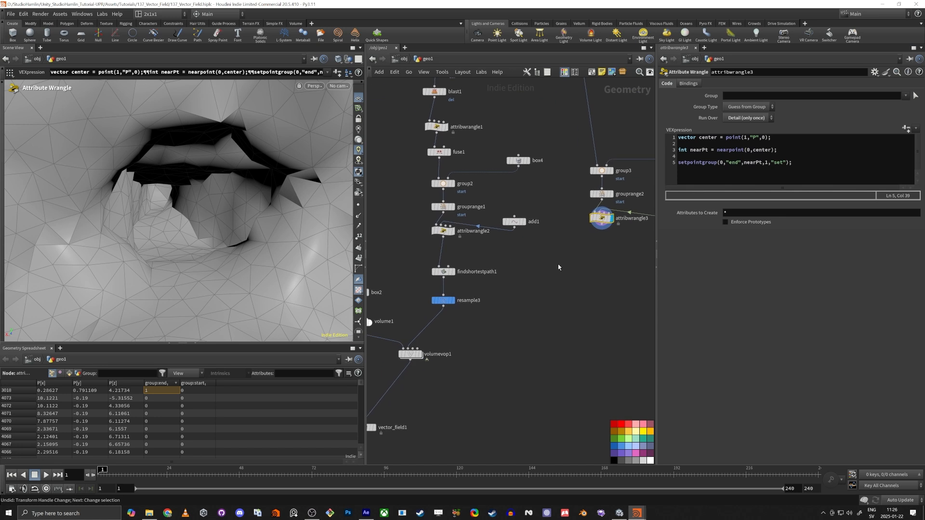
Copy findshortestpath1 and resample3 and feed attribwrangle3 into the copied pair
left_click_drag(531, 315, 444, 267)
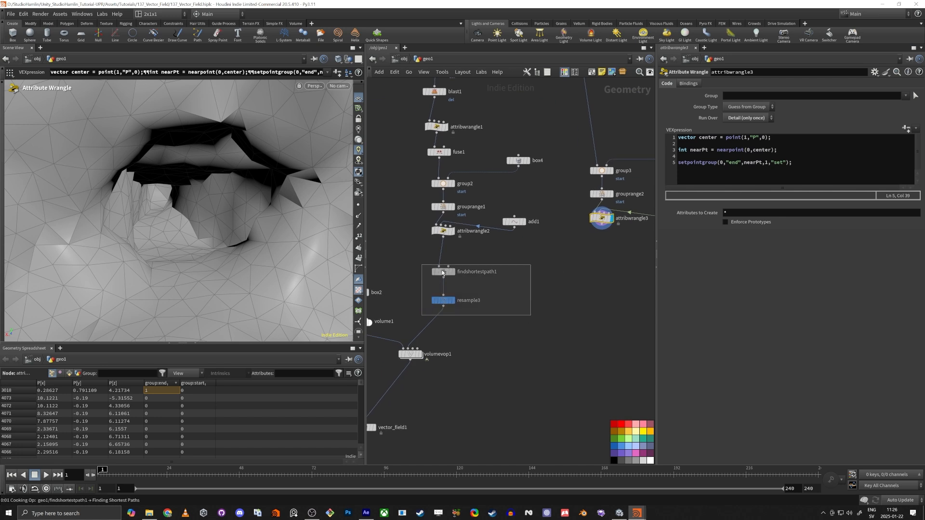
left_click_drag(452, 274, 635, 271, "alt")
left_click_drag(602, 225, 639, 307)
left_click_drag(630, 272, 599, 270)
left_click(608, 298)
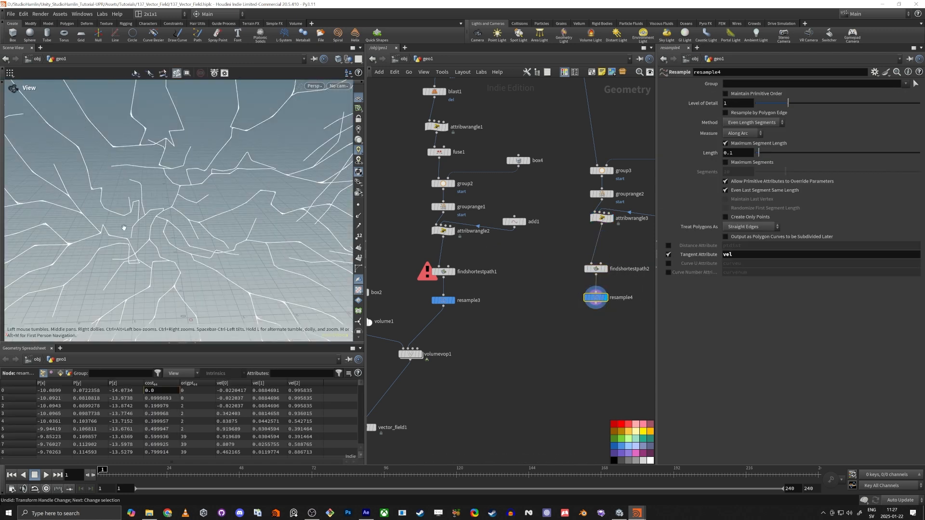
left_click_drag(183, 241, 197, 282, "alt")
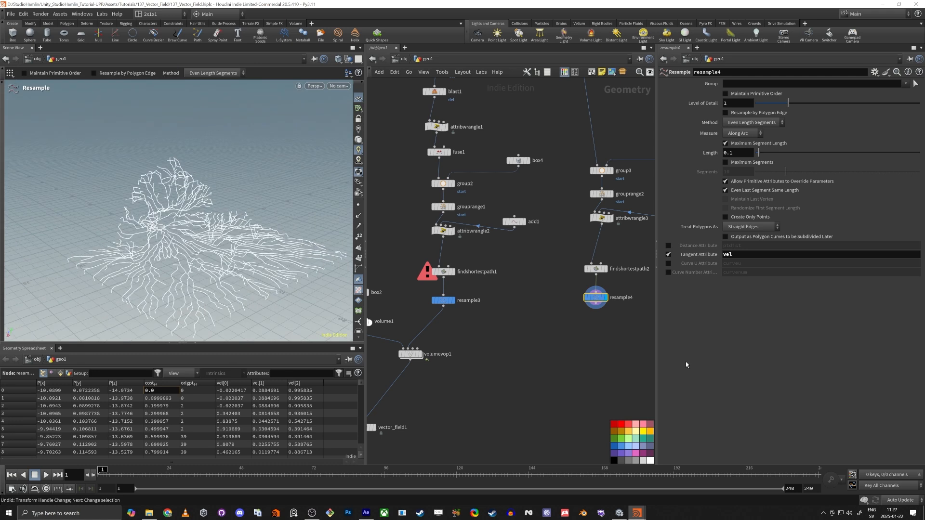
Connect resample4's curves to volumevop1's third input and inspect them
middle_click_drag(575, 334, 533, 344)
left_click_drag(532, 329, 581, 303)
key("c")
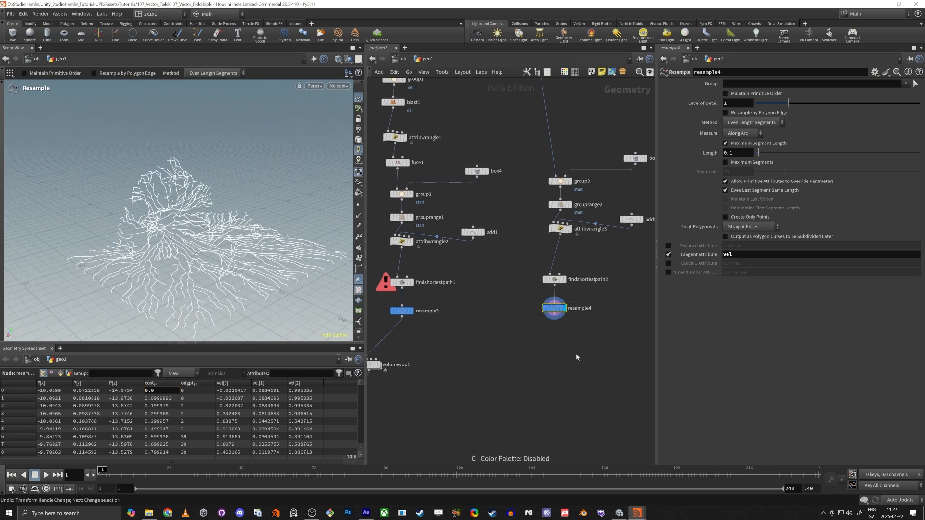
key("c")
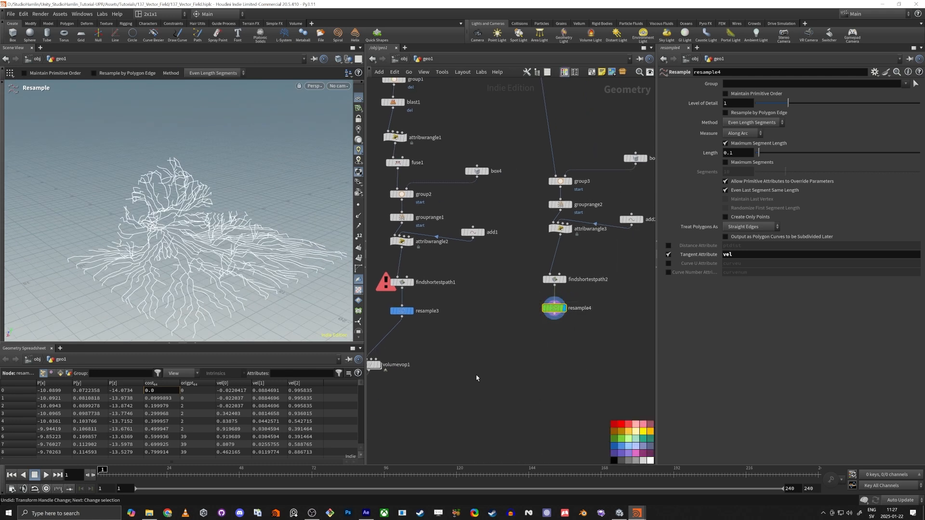
middle_click_drag(476, 377, 517, 332)
mouse_move(596, 271)
left_mouse_down()
mouse_move(413, 315)
mouse_move(428, 331)
left_mouse_up()
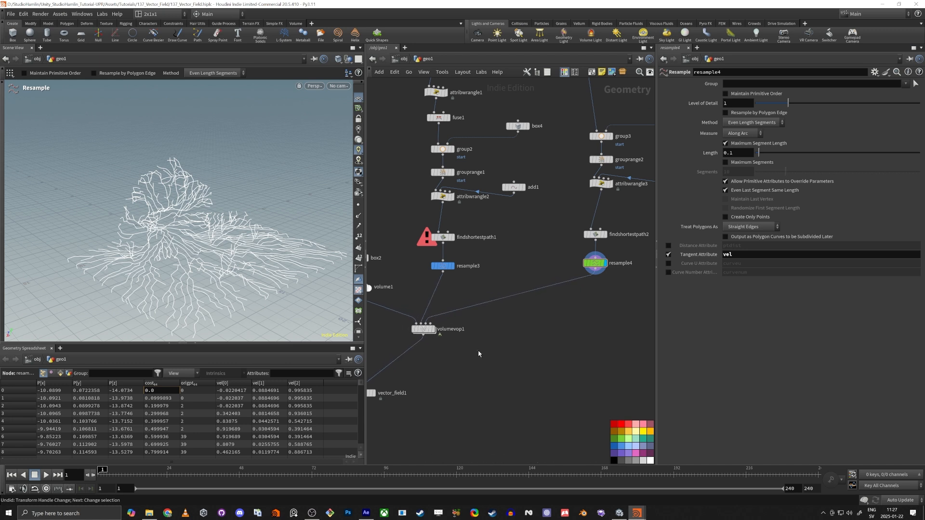
left_click_drag(207, 255, 233, 194, "alt")
right_click_drag(233, 195, 298, 155, "alt")
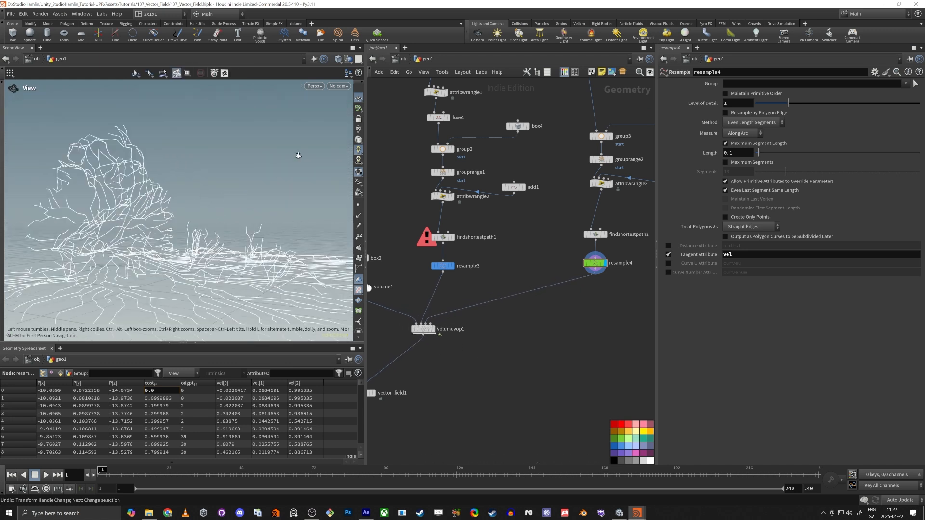
left_click_drag(298, 155, 279, 210, "alt")
key("Return")
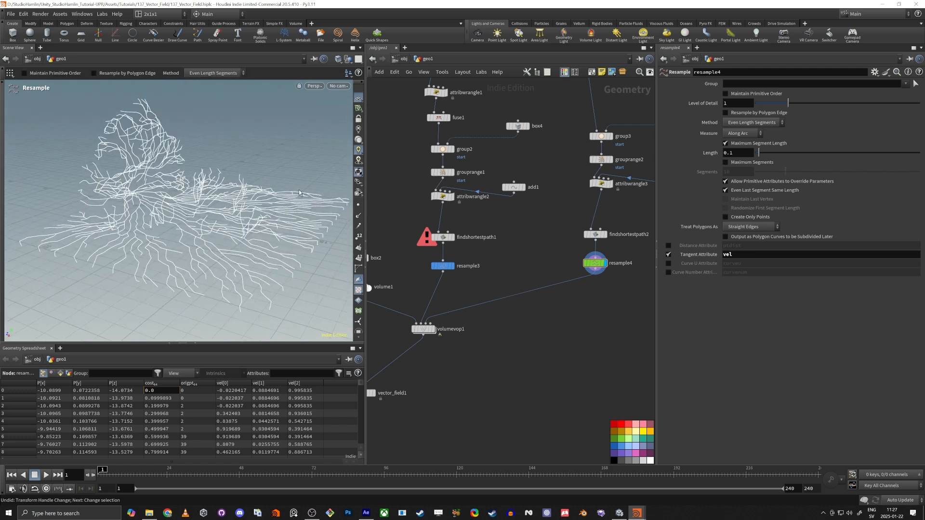
scroll(404, 328, "up", 5)
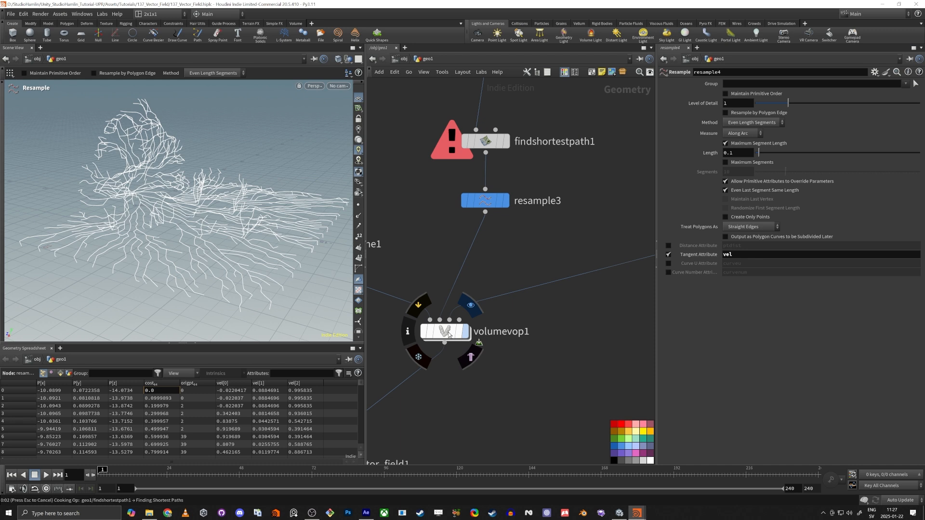
Inside volumevop1, colour volumevopglobal1, nearpoint1 and importpoint1 blue
double_click(448, 334)
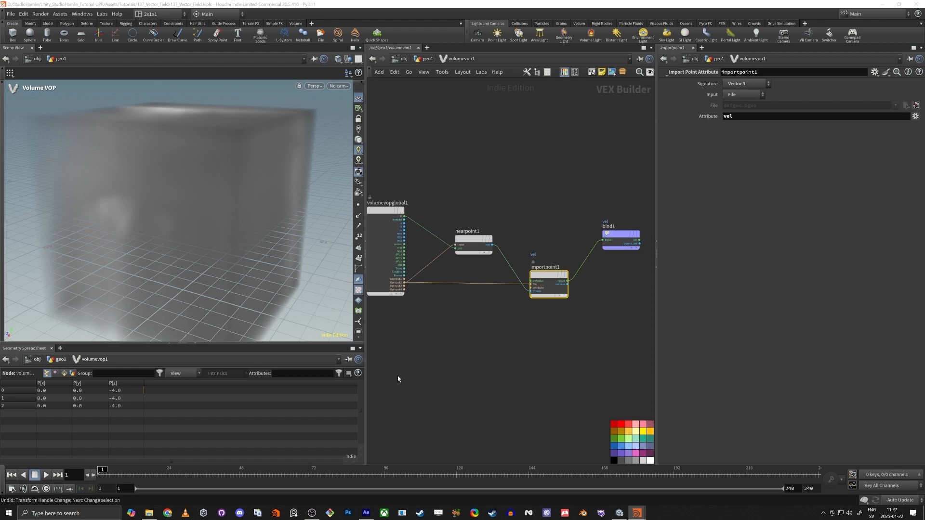
scroll(453, 378, "down", 3)
left_click_drag(396, 235, 537, 347)
left_click(621, 448)
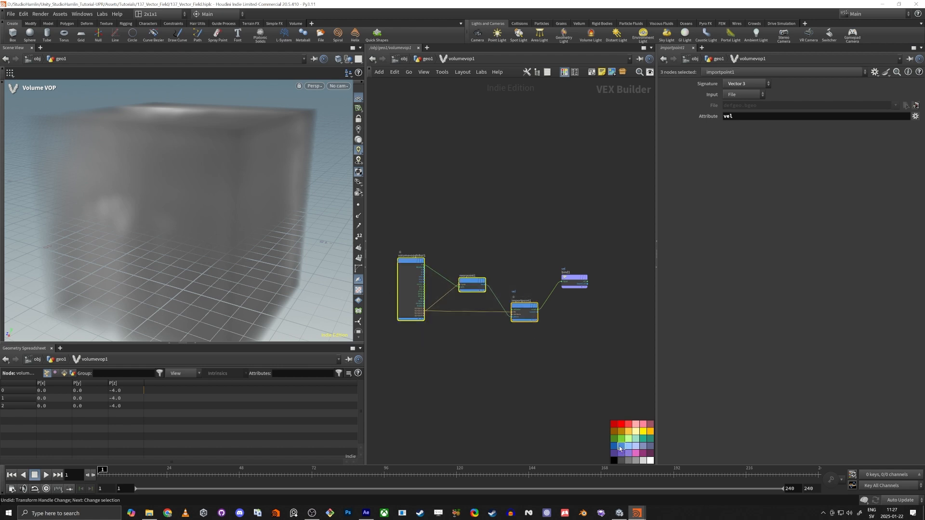
Duplicate the three blue nodes directly below and maximize the network pane
left_click_drag(414, 289, 423, 396, "alt")
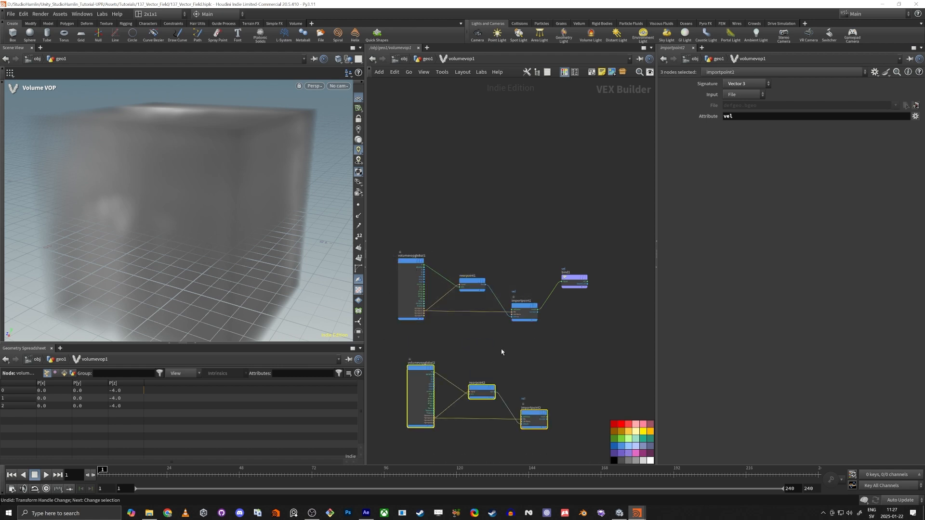
left_click(502, 350)
key("ctrl+b")
key("h")
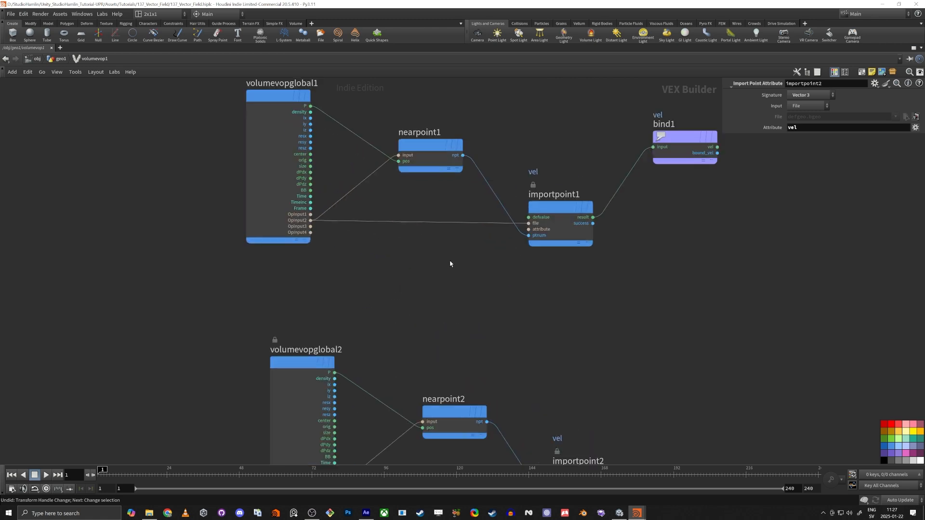
Colour the duplicated volumevopglobal2, nearpoint2 and importpoint2 chain green
left_click_drag(304, 243, 709, 418)
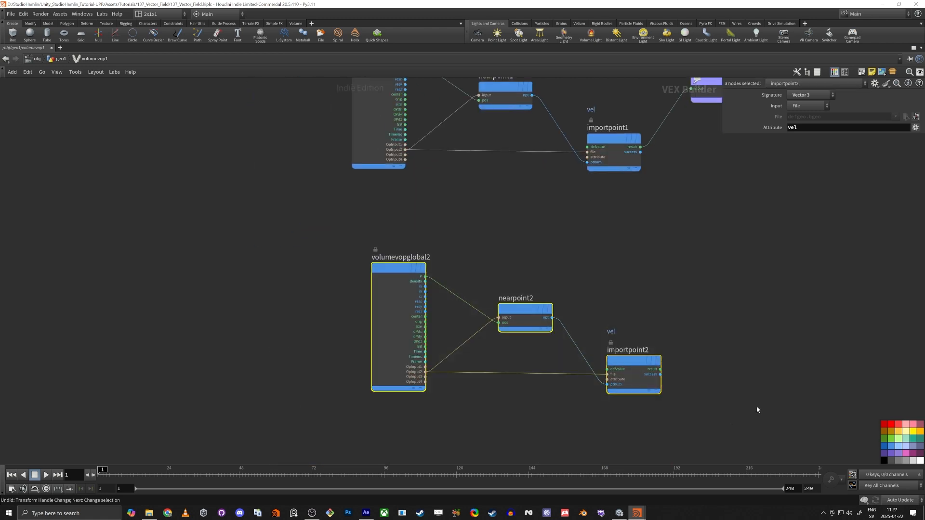
left_click(894, 443)
middle_click_drag(675, 299, 604, 311)
middle_click_drag(582, 286, 607, 268)
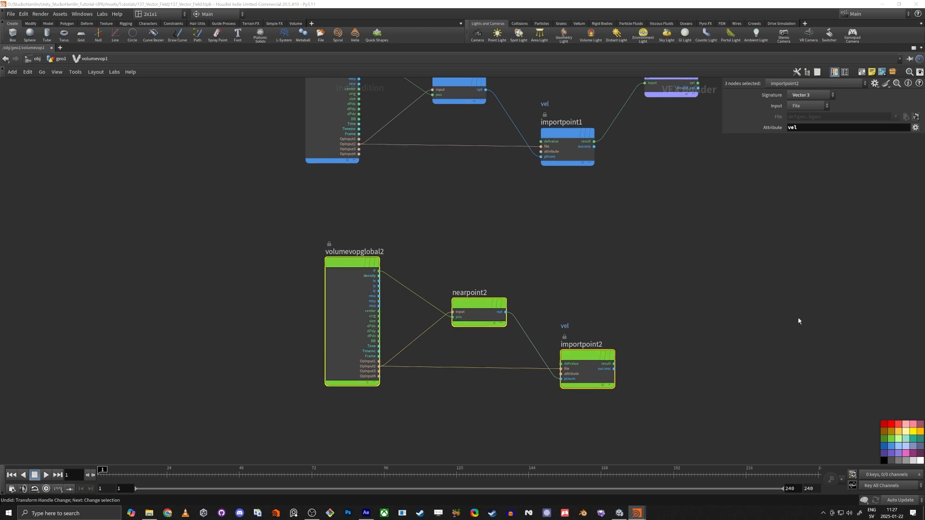
Set importpoint2's Attribute to P and spread the green nodes leftward
left_click_drag(587, 307, 623, 399)
middle_click_drag(757, 193, 735, 200)
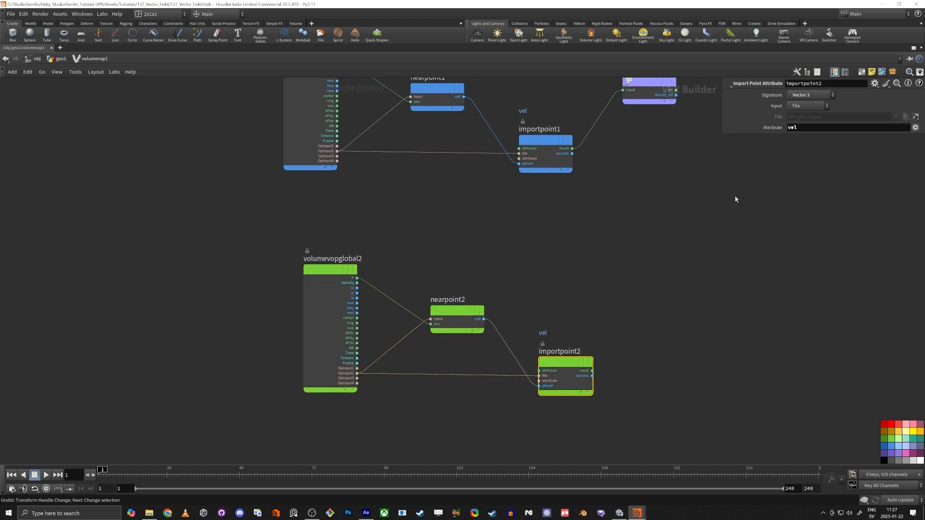
left_click(816, 130)
type("P")
key("Return")
left_click_drag(318, 270, 246, 269)
left_click_drag(456, 313, 409, 310)
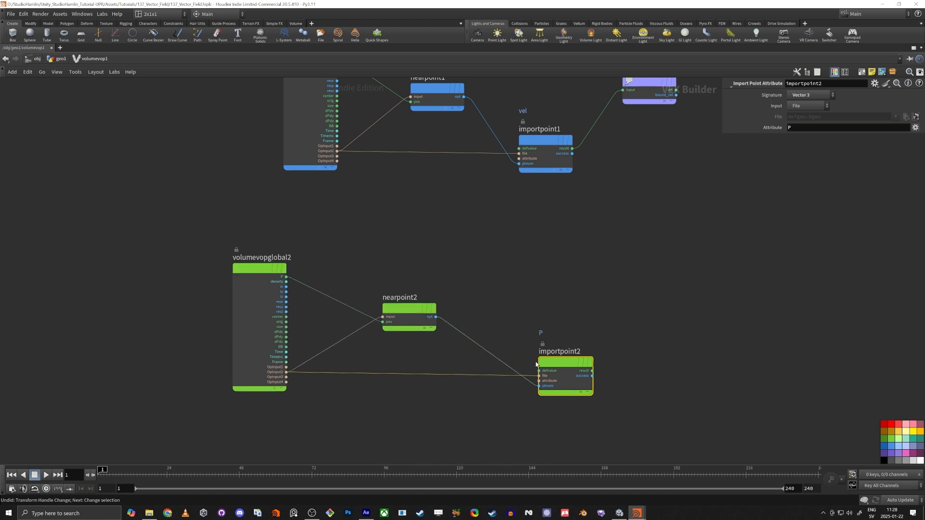
left_click_drag(537, 365, 480, 346)
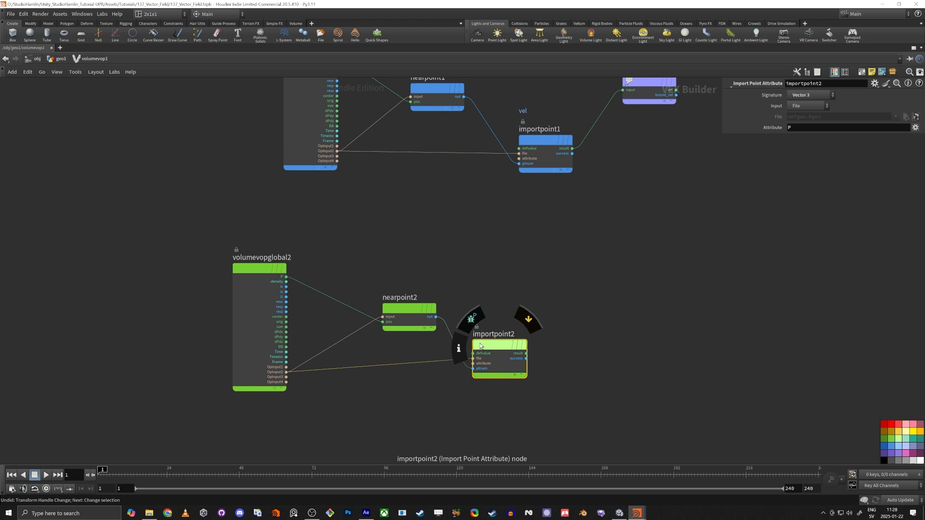
left_click(566, 268)
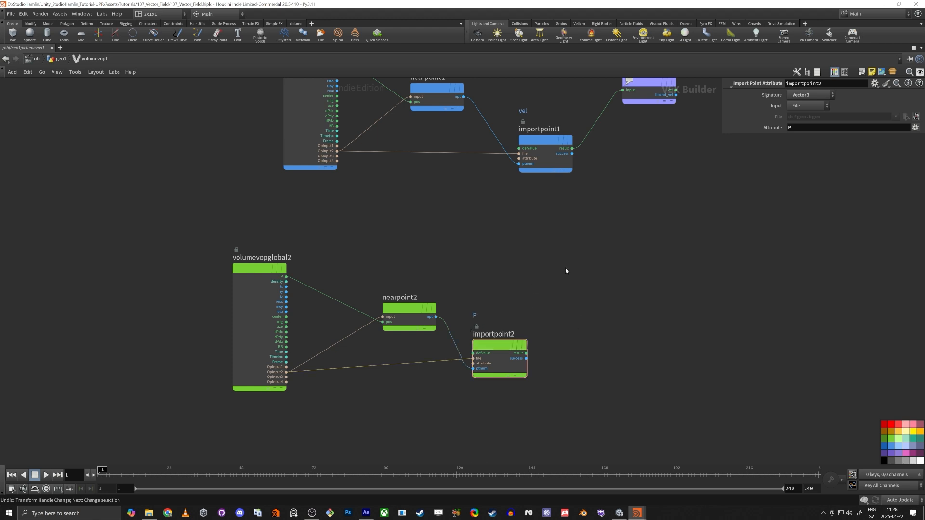
Add a Distance node measuring between voxel P and importpoint2's result
key("Tab")
type("dist")
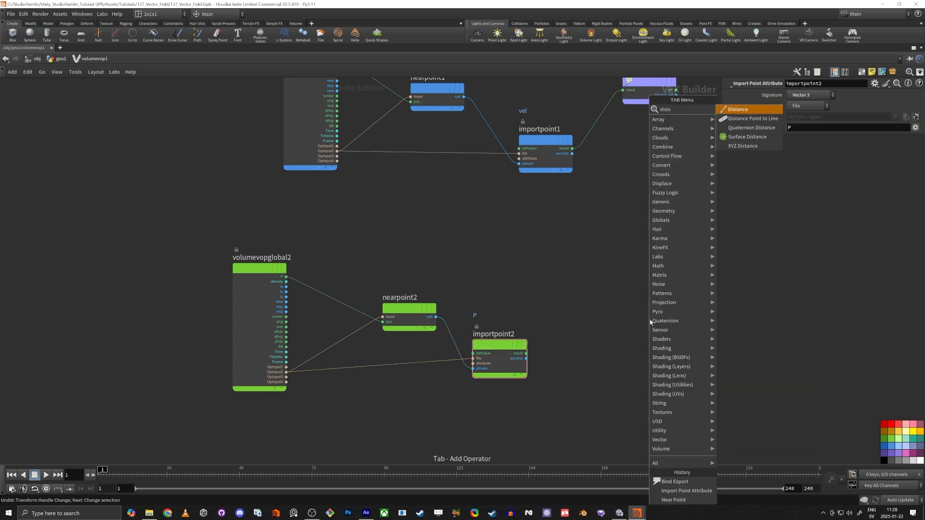
key("Return")
left_click(622, 295)
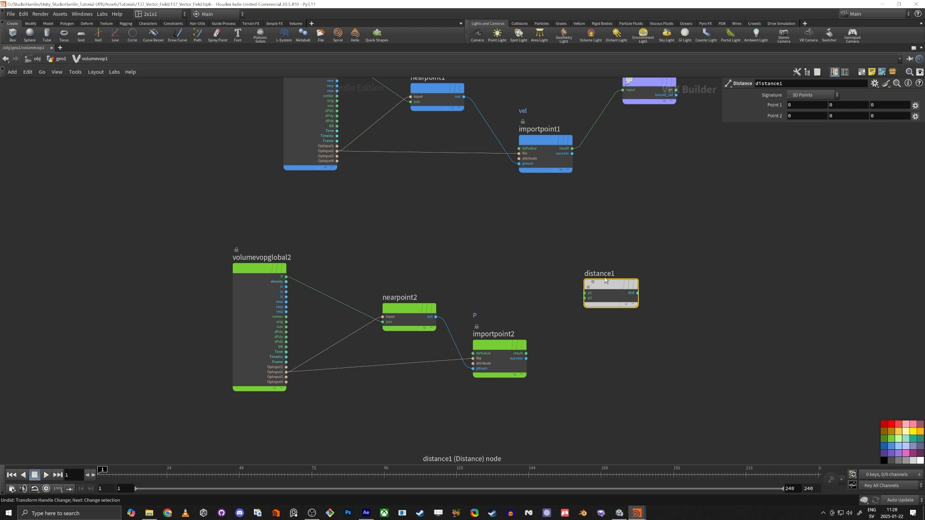
left_click_drag(628, 299, 607, 284)
left_click_drag(286, 277, 565, 279)
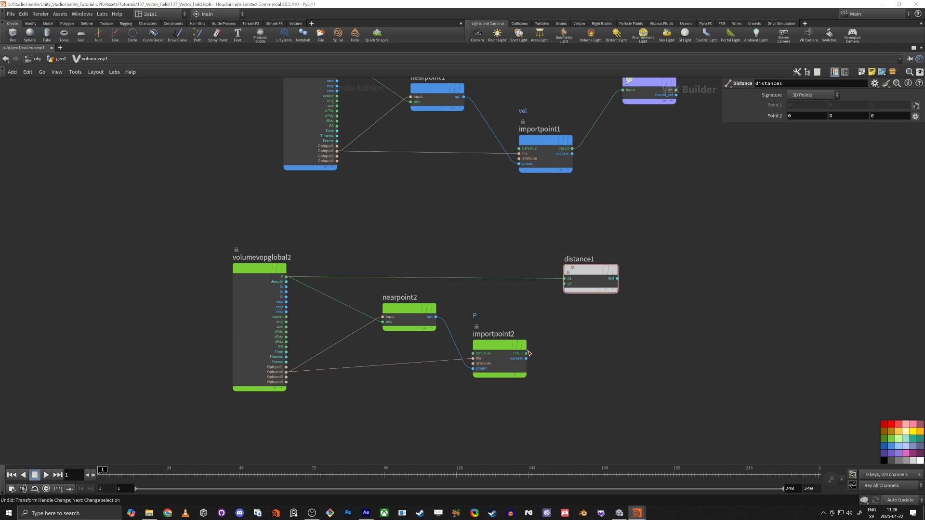
mouse_move(526, 353)
left_mouse_down()
mouse_move(565, 279)
mouse_move(526, 354)
left_mouse_up()
left_click_drag(563, 281, 395, 262)
key("Escape")
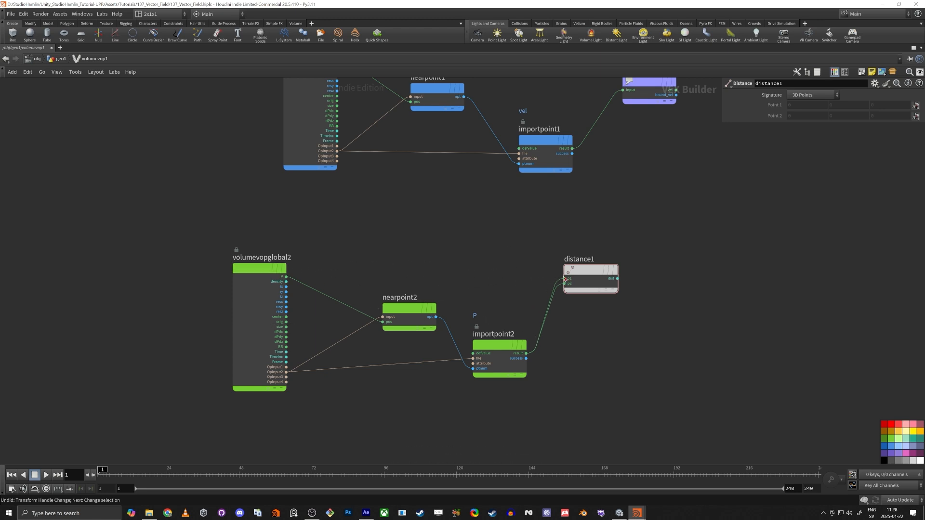
left_click_drag(563, 279, 289, 279)
Switch nearpoint2 and importpoint2 to OpInput3, then return to geo1
scroll(293, 350, "up", 3)
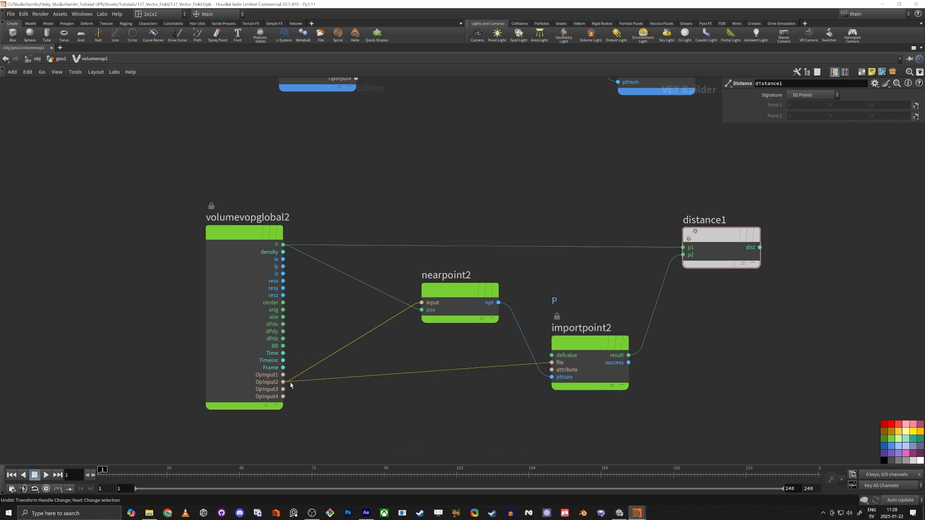
left_click_drag(285, 382, 284, 389, "shift")
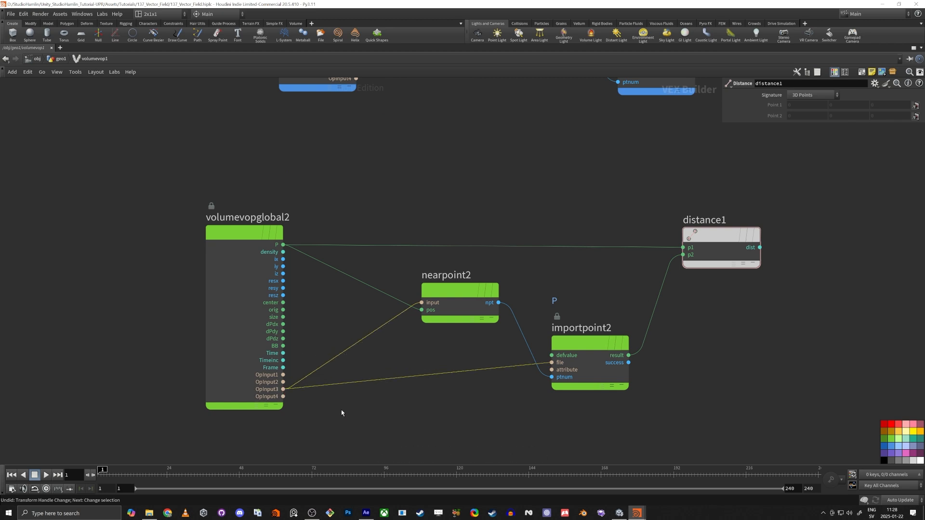
key("u")
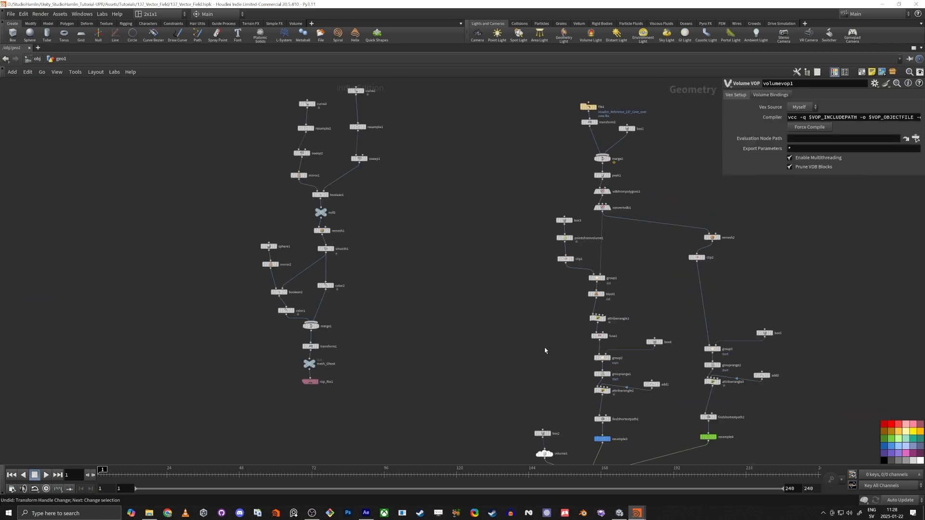
scroll(545, 350, "up", 5)
Wire the green resampled curve into volumevop1's third input
left_click_drag(530, 322, 657, 230)
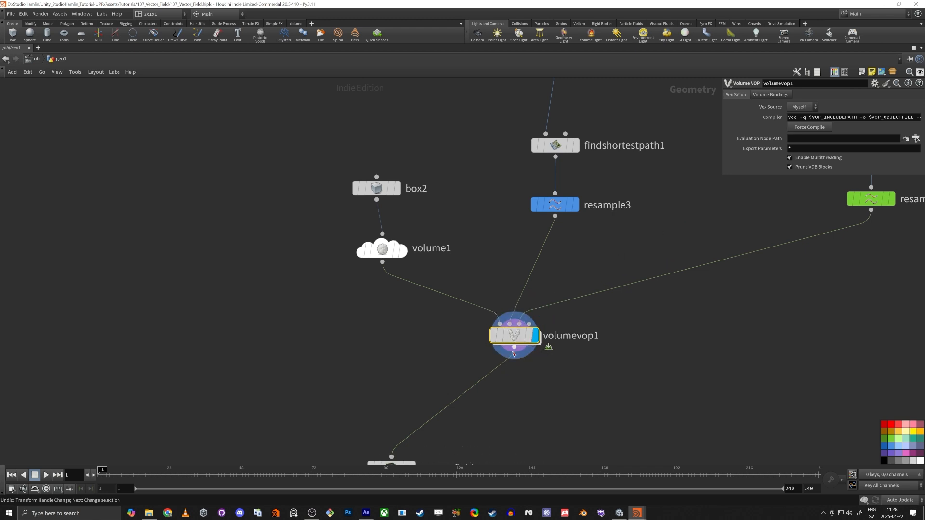
mouse_move(513, 336)
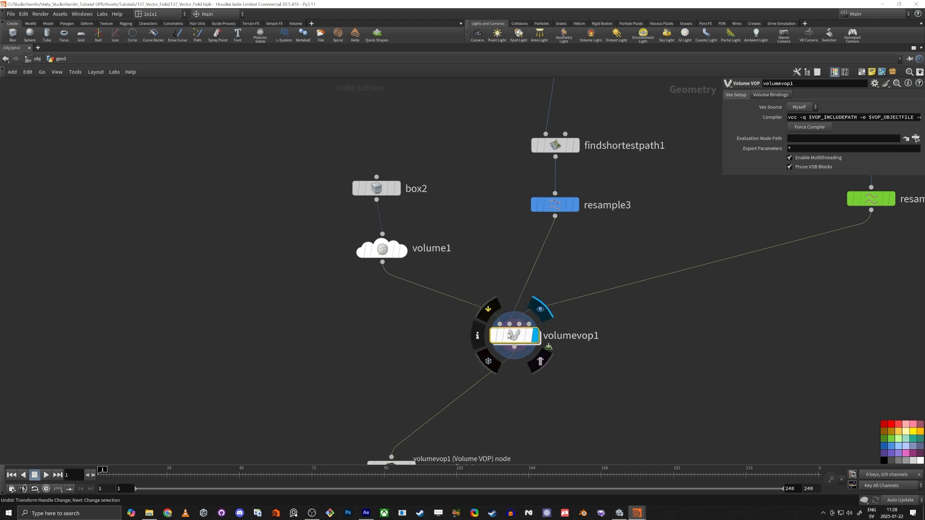
middle_click_drag(667, 352, 632, 333)
Re-enter volumevop1 and begin a wire from distance1's dist output
double_click(476, 316)
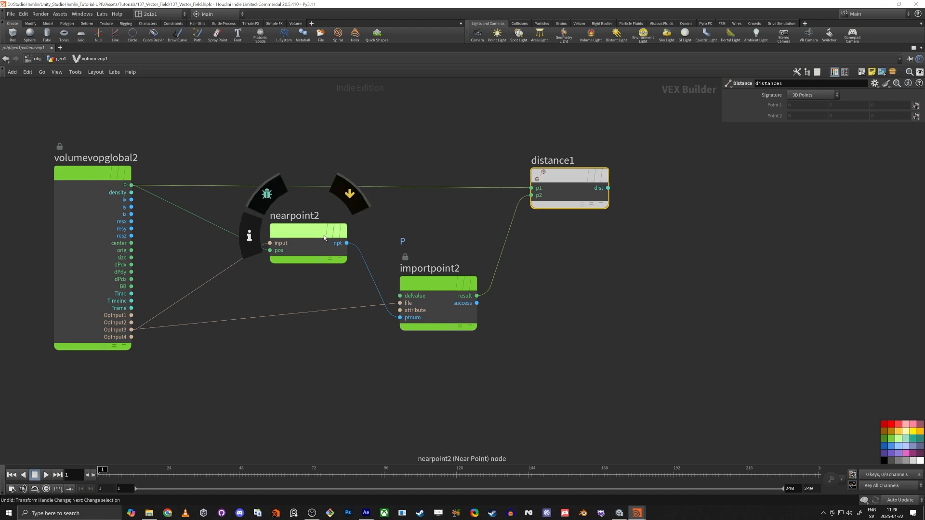
left_click_drag(593, 174, 596, 175)
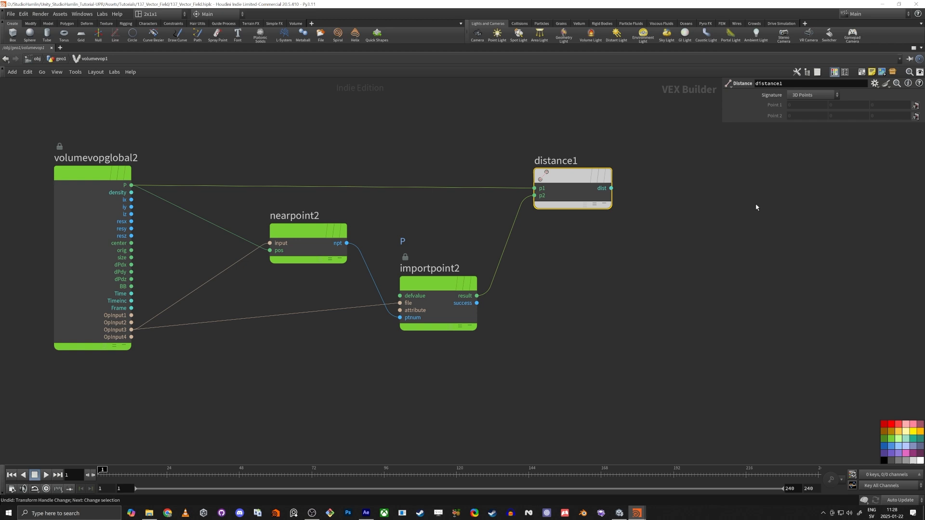
left_click(603, 189)
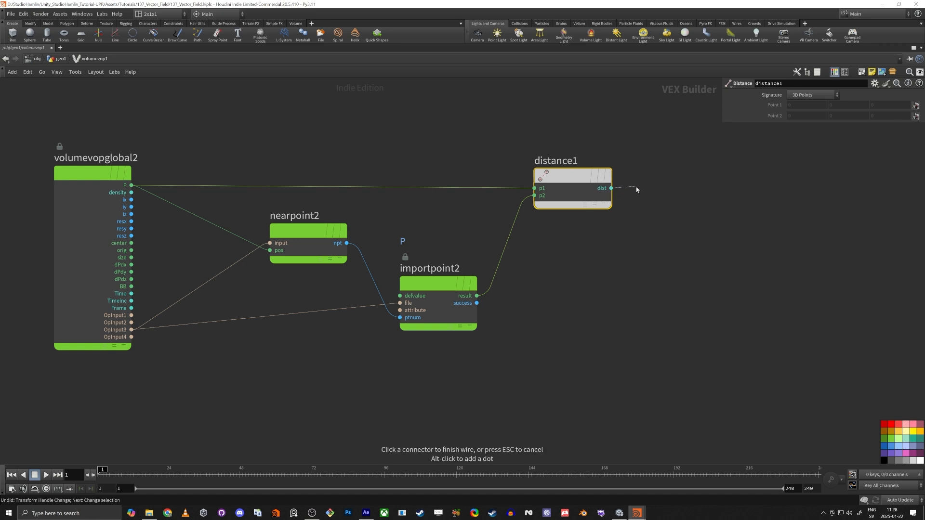
Add a Fit Range node on dist with Source Max 2, mapping 0–2 to 0–1
key("Tab")
type("fit")
key("Return")
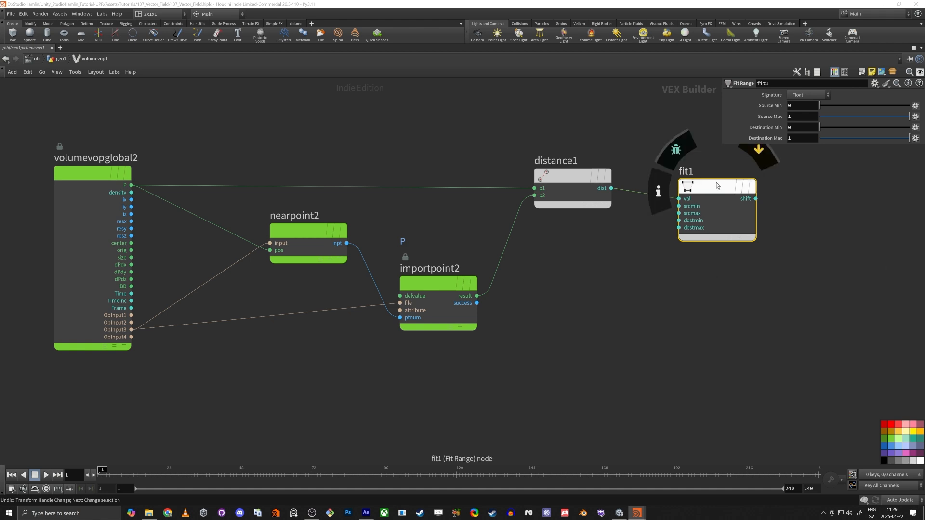
left_click_drag(718, 188, 707, 187)
left_click_drag(797, 116, 789, 129)
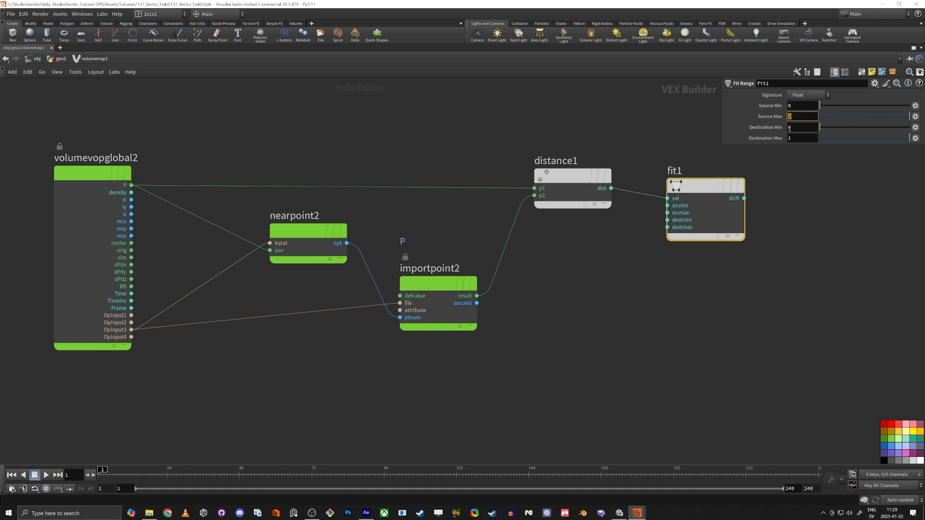
type("2")
key("Tab")
left_click(805, 238)
left_click(792, 116)
left_click(790, 137)
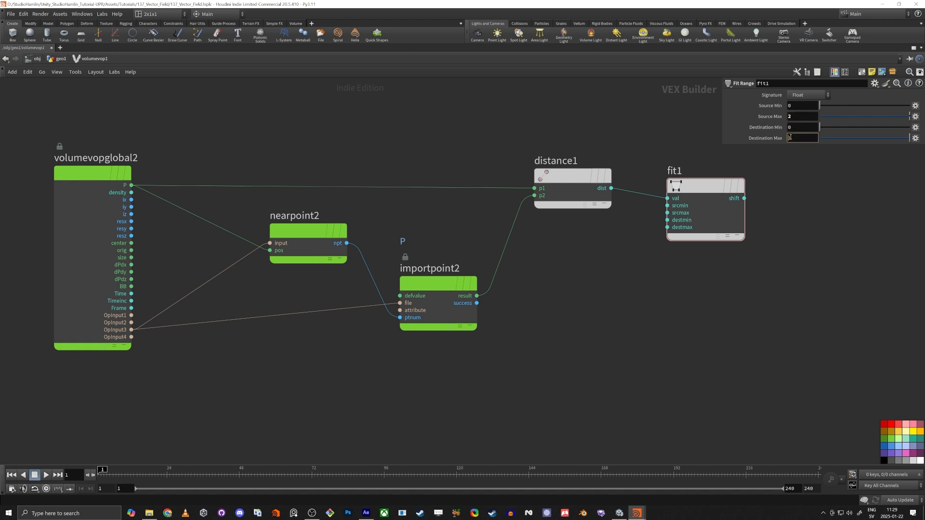
Add a Mix node and connect fit1's shift to mix1's bias
middle_click_drag(827, 215, 755, 229)
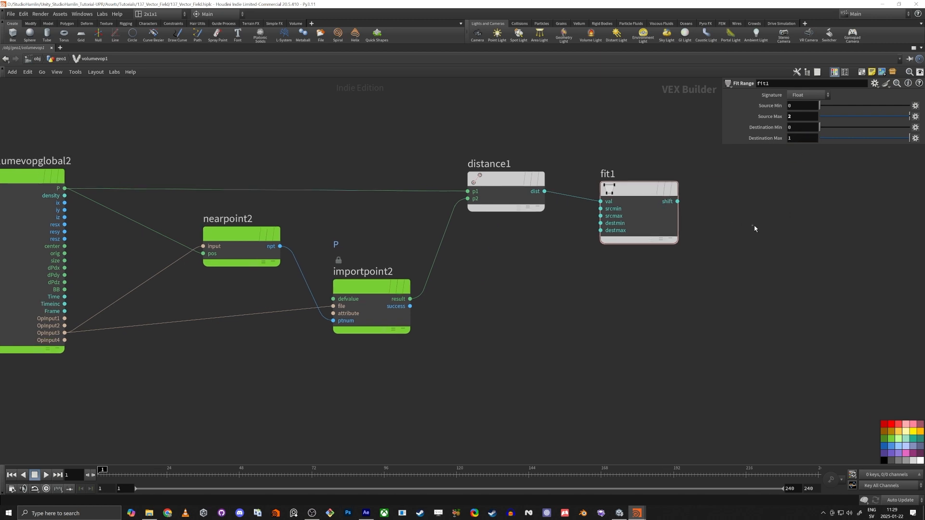
key("Tab")
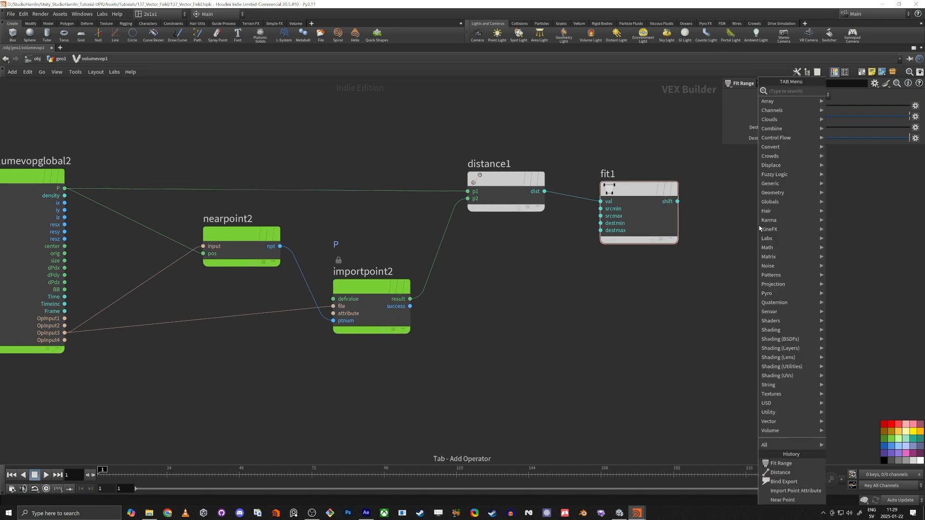
type("mix")
key("Return")
left_click(759, 229)
middle_click_drag(714, 289, 680, 348)
left_click_drag(725, 296, 762, 271)
left_click_drag(644, 260, 710, 294)
left_click(600, 270)
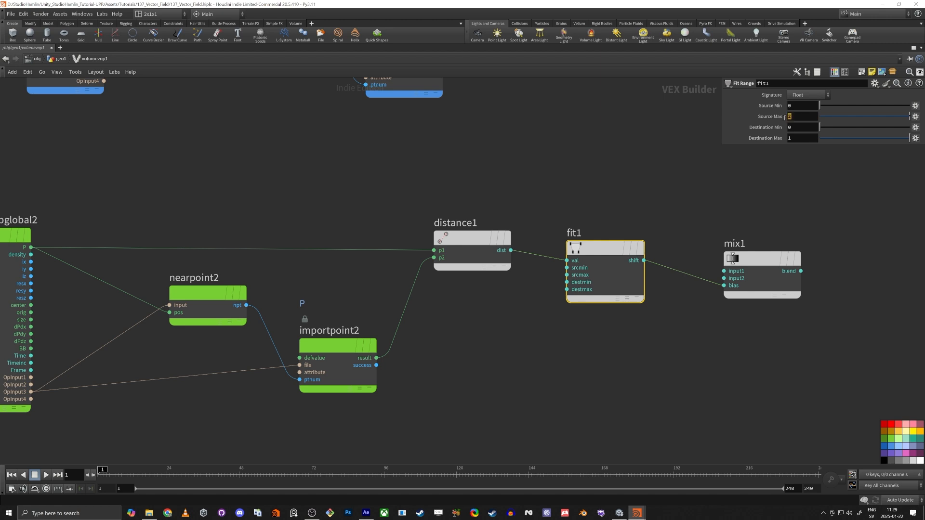
Feed mix1's blend output into bind1 instead of the imported point value
left_click(724, 278)
left_click_drag(715, 289, 613, 377)
middle_click_drag(703, 196, 701, 271)
left_click(794, 97)
left_click(793, 106)
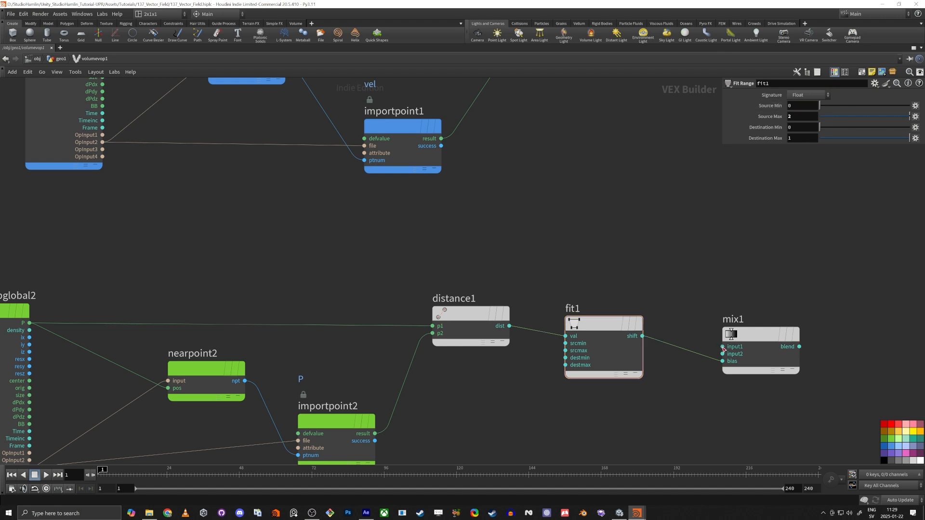
left_click_drag(724, 347, 479, 144)
key("h")
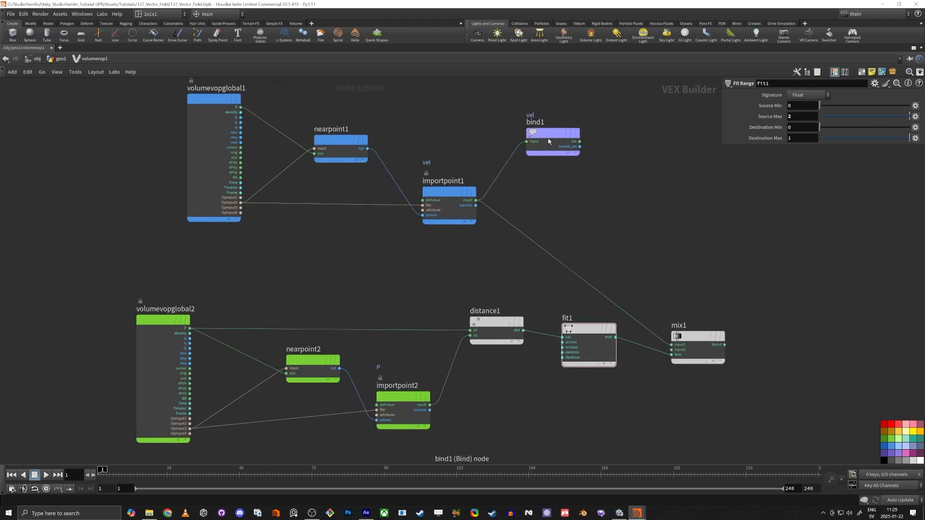
left_click_drag(548, 142, 725, 345)
middle_click_drag(598, 437, 588, 337)
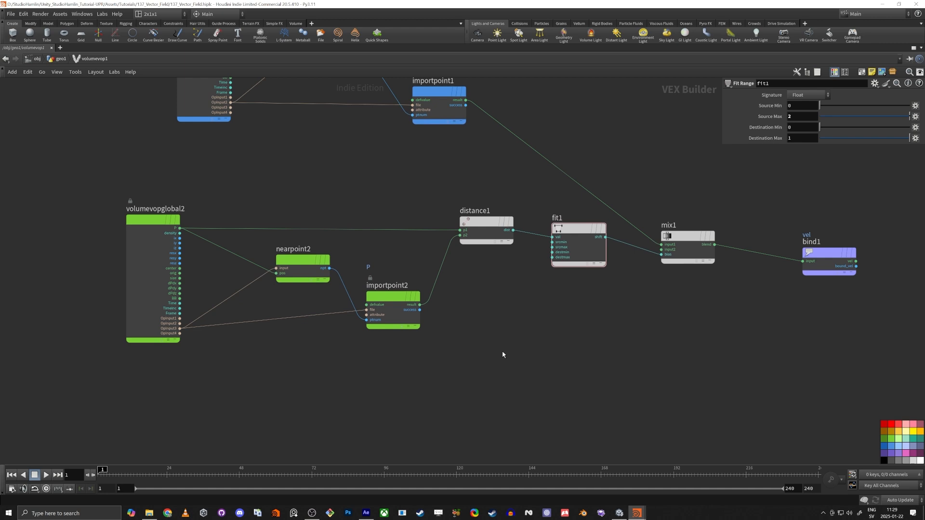
Reposition importpoint2 beside nearpoint2 and start a wire from its output
middle_click_drag(502, 355, 567, 297)
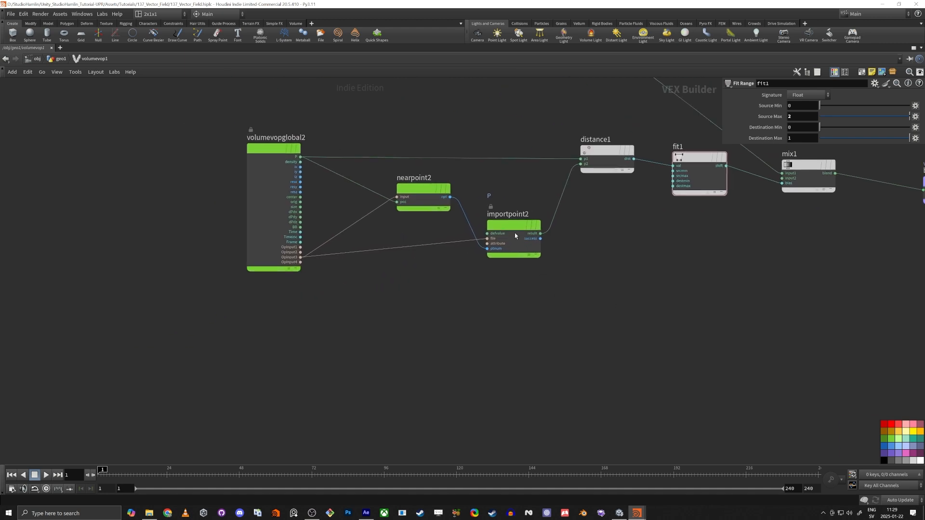
left_click(516, 233)
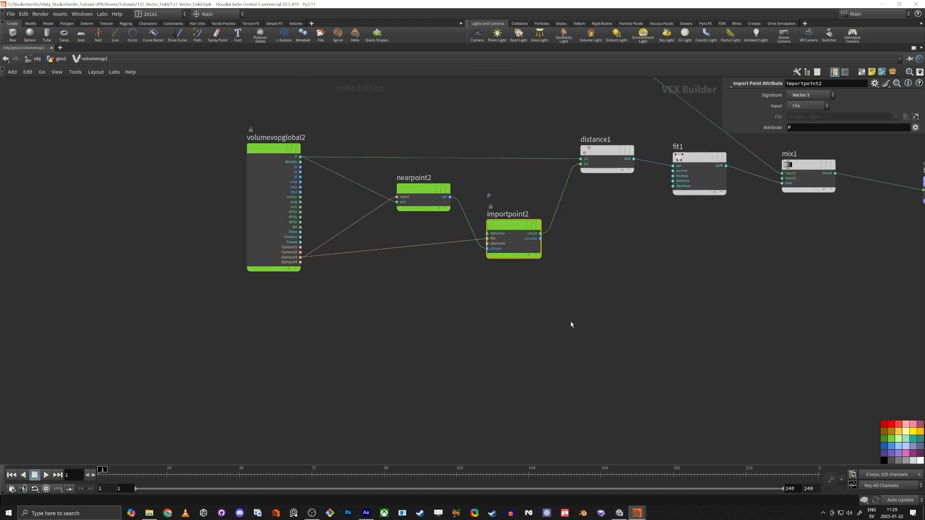
left_click(553, 247)
left_click_drag(523, 225, 530, 255)
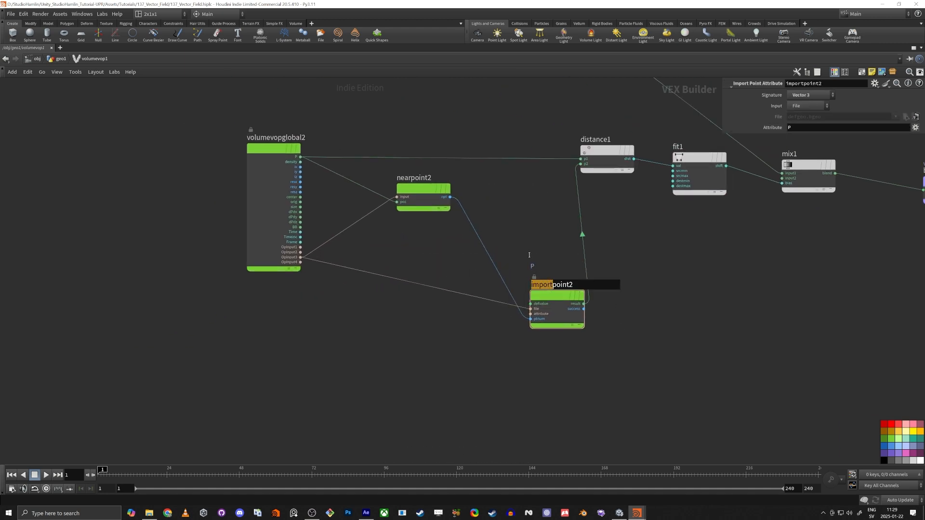
left_click_drag(581, 311, 546, 259)
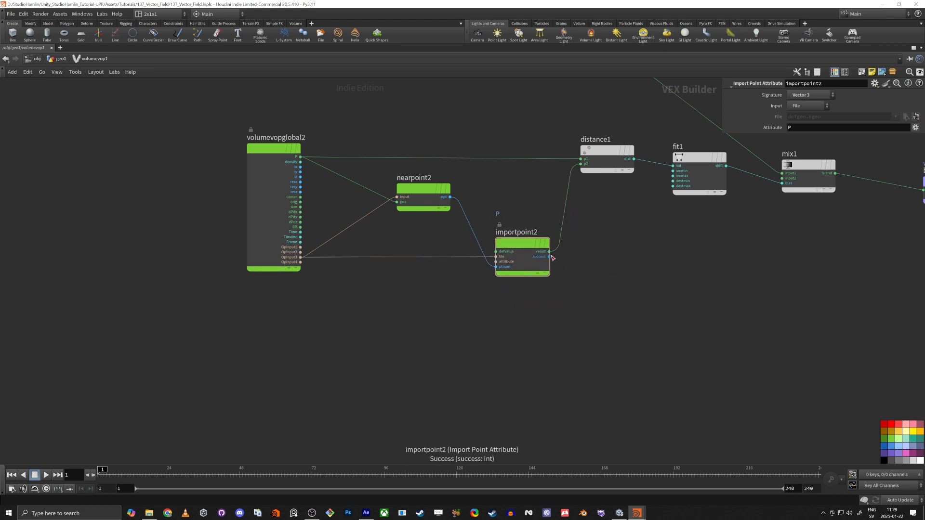
left_click(549, 257)
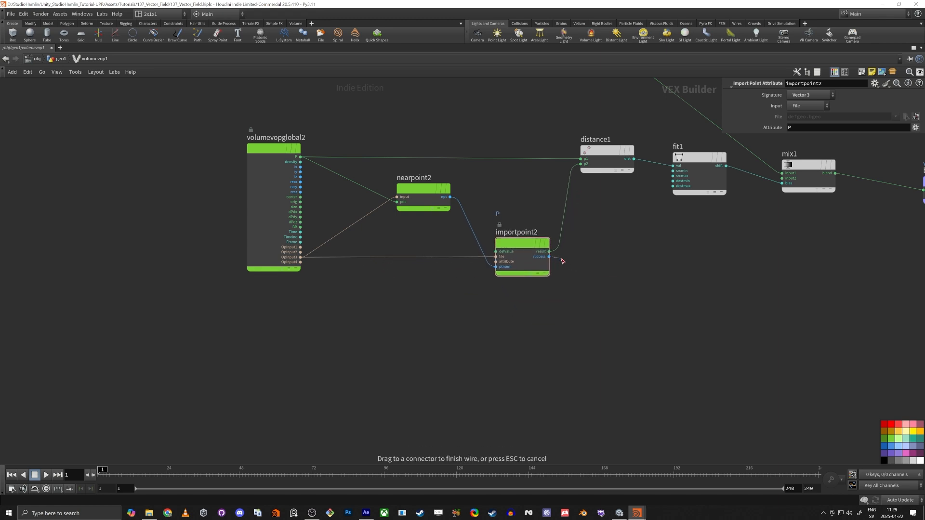
Add subtract1 computing importpoint2's P minus voxel P, routed through a wire dot
left_click(568, 287)
type("subtract")
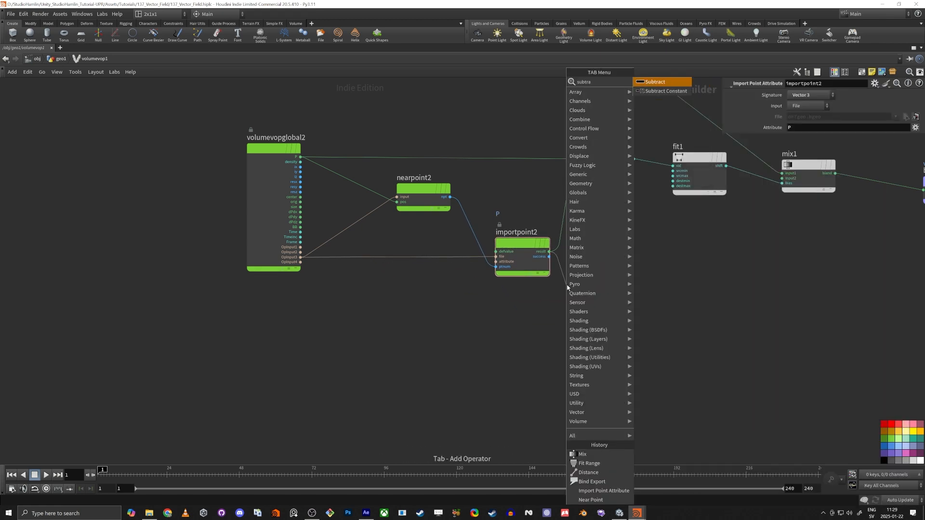
key("Return")
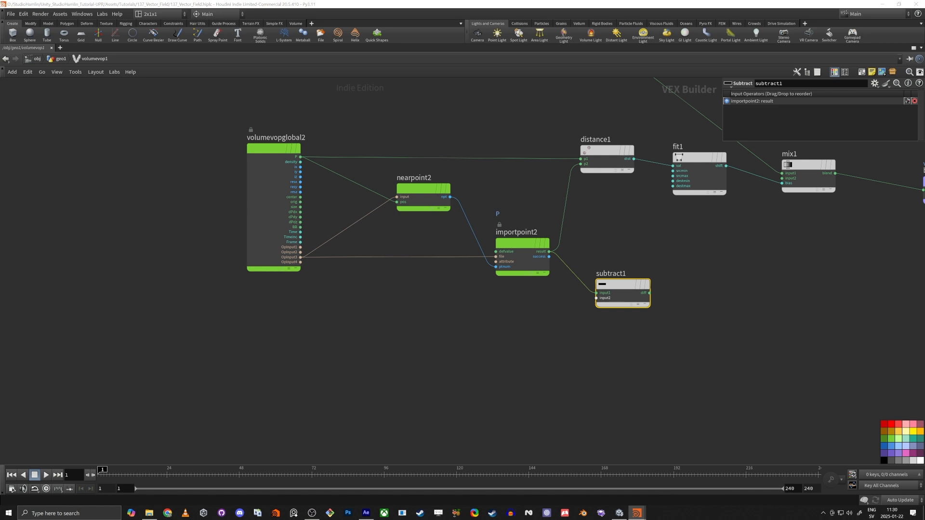
left_click_drag(300, 157, 411, 311)
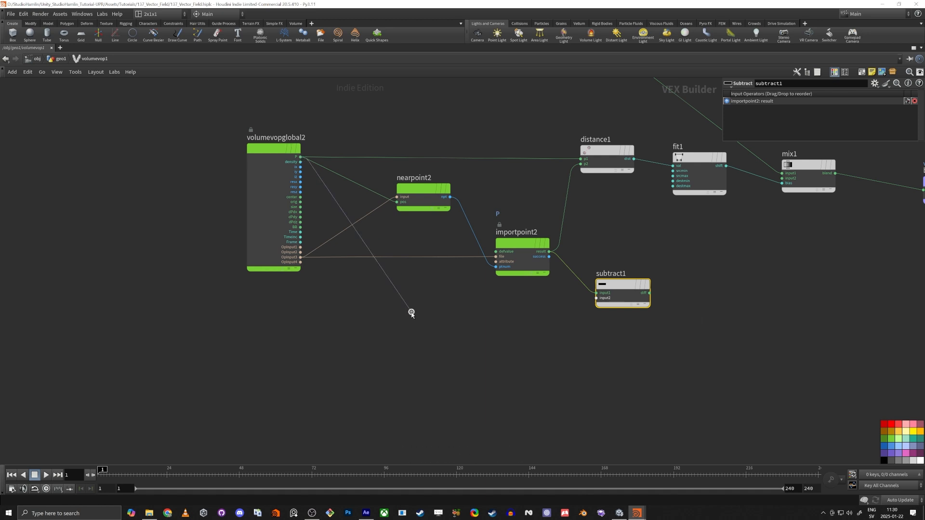
left_click(411, 311, "alt")
left_click(596, 298)
middle_click_drag(527, 345, 488, 370)
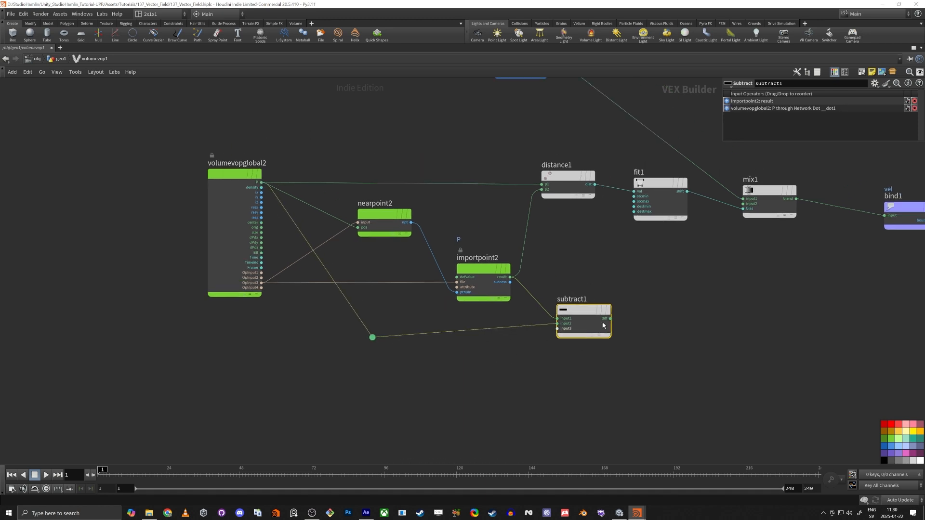
left_click_drag(584, 309, 577, 318)
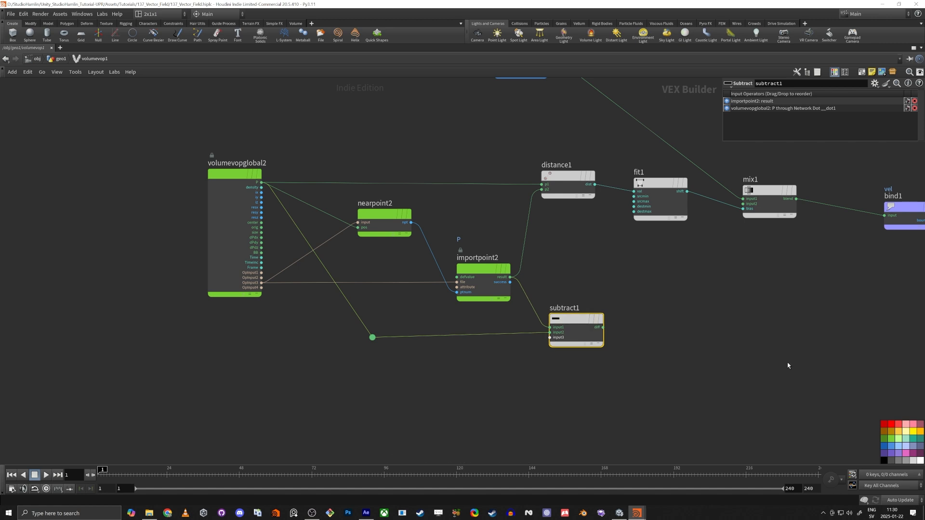
middle_click_drag(683, 362, 639, 364)
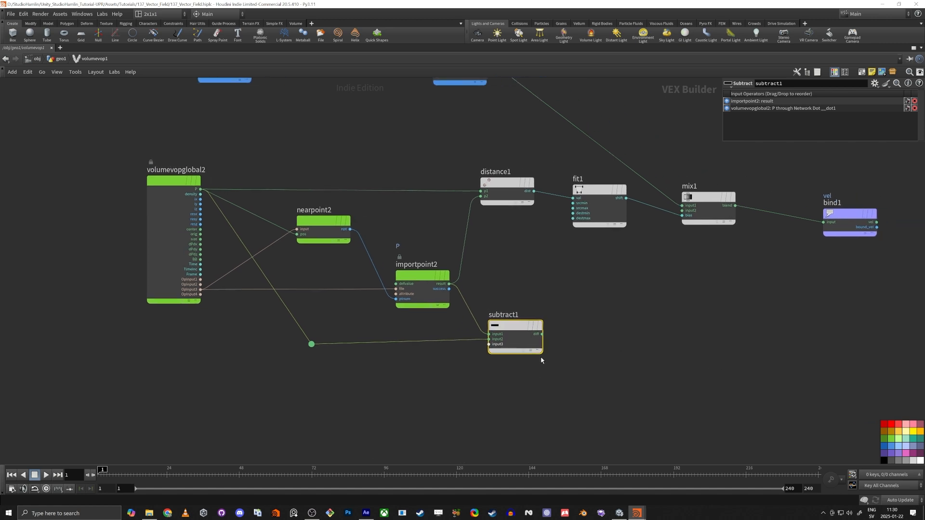
Normalize the difference into mix1's second input and return to geo1
left_click(543, 334)
left_click(608, 337)
type("norma")
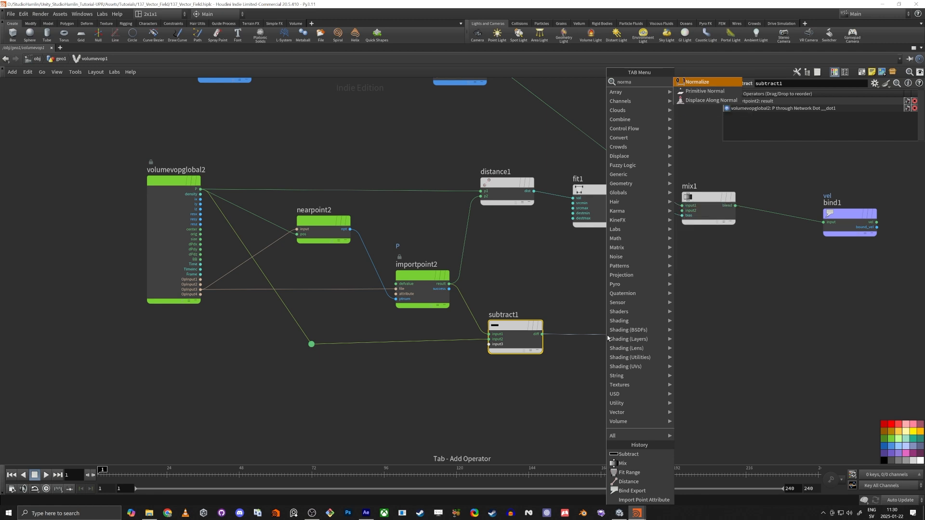
key("Return")
left_click(608, 337)
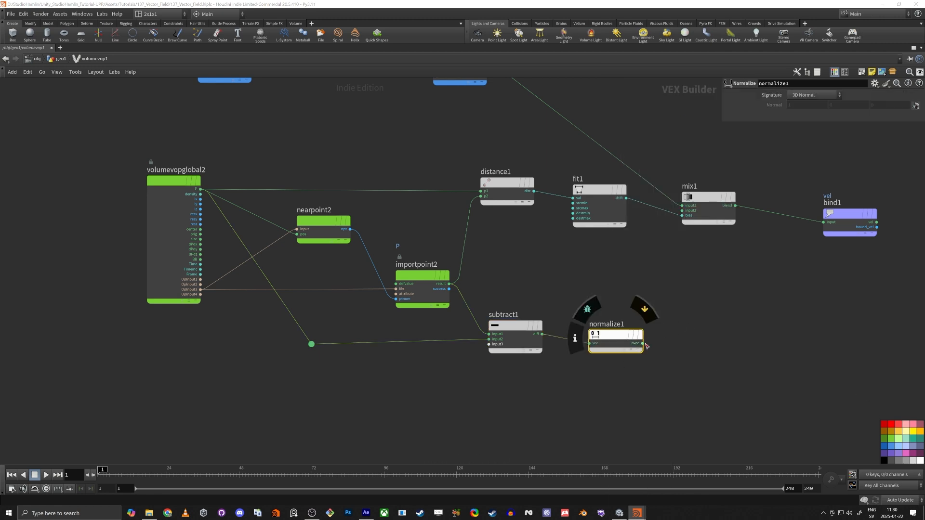
left_click_drag(643, 343, 683, 215)
key("u")
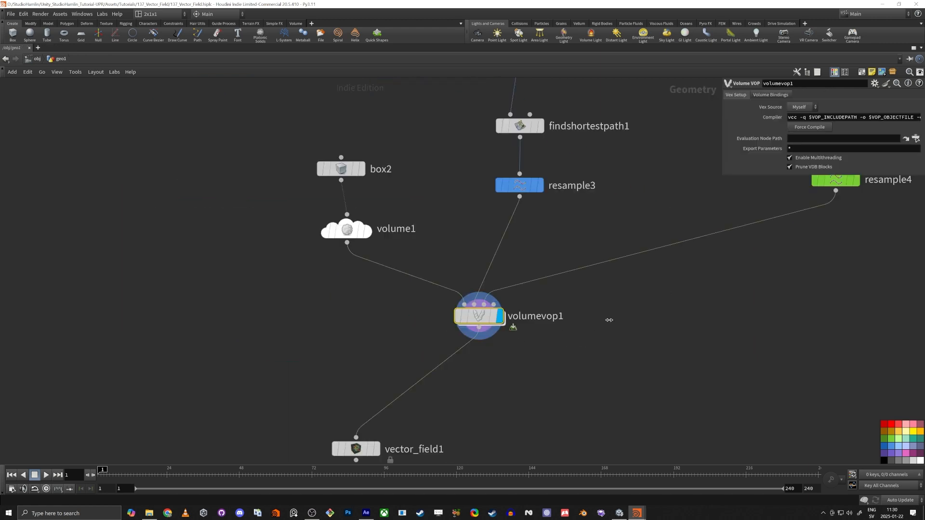
Restore the multi-pane layout and set the display flag on vector_field1
key("ctrl+b")
middle_click_drag(420, 309, 501, 257)
left_click(550, 371)
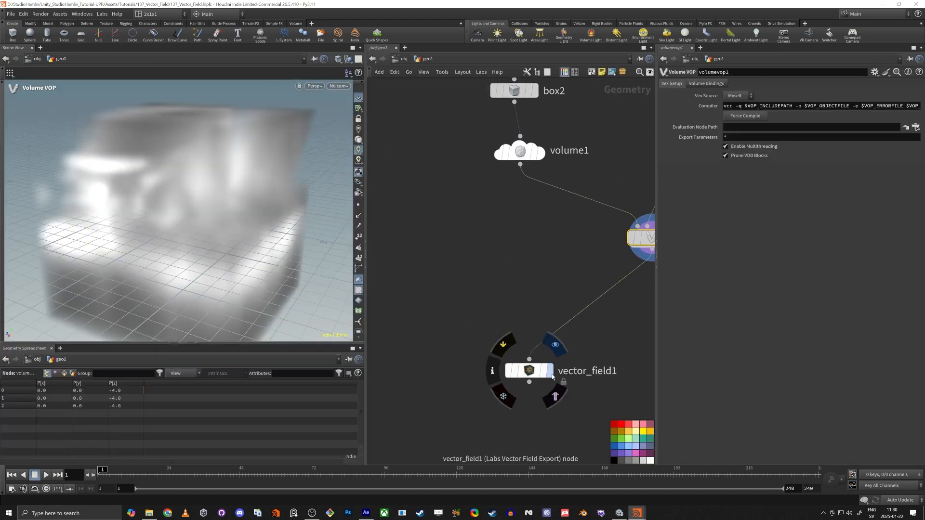
left_click_drag(285, 280, 306, 245, "alt")
scroll(277, 250, "down", 3, "alt")
middle_click_drag(427, 256, 371, 267)
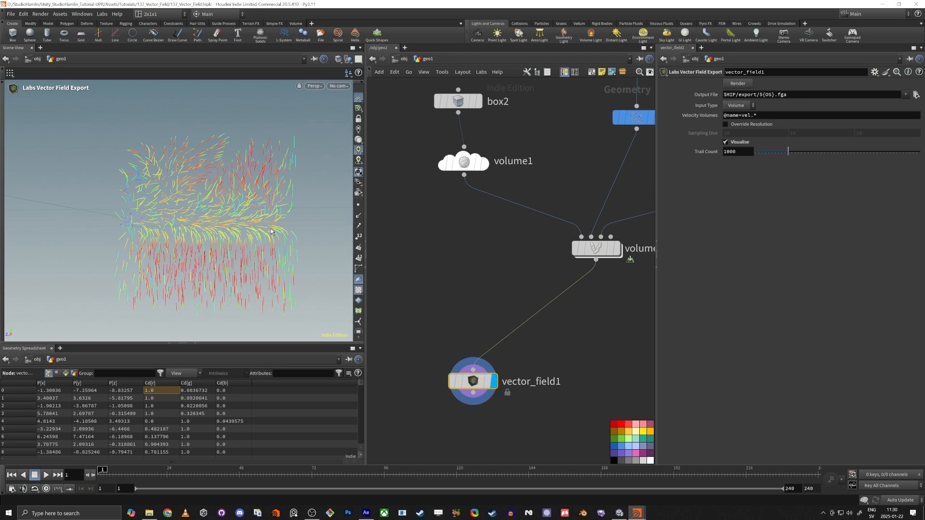
Orbit around the field to inspect the yellow upper and red lower velocity trails
left_click_drag(257, 218, 213, 253, "alt")
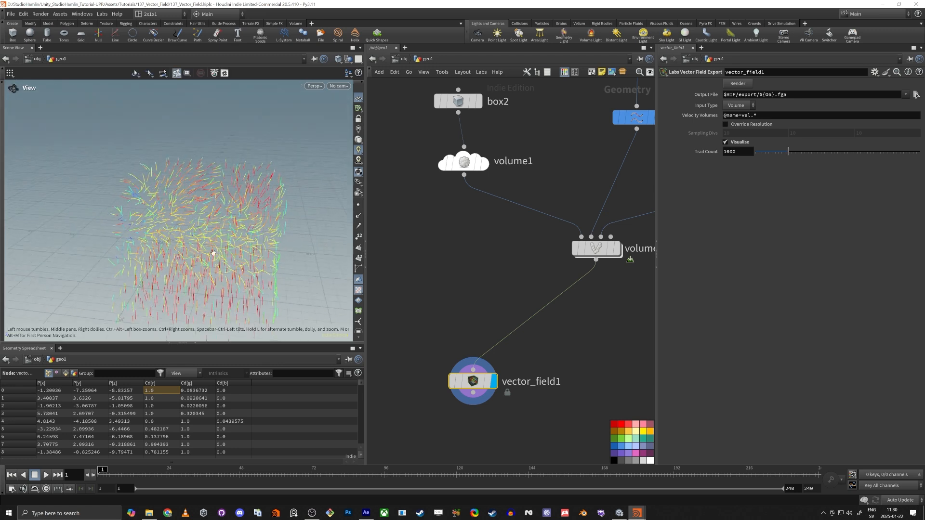
right_click_drag(213, 253, 238, 240, "alt")
left_click_drag(238, 239, 256, 199, "alt")
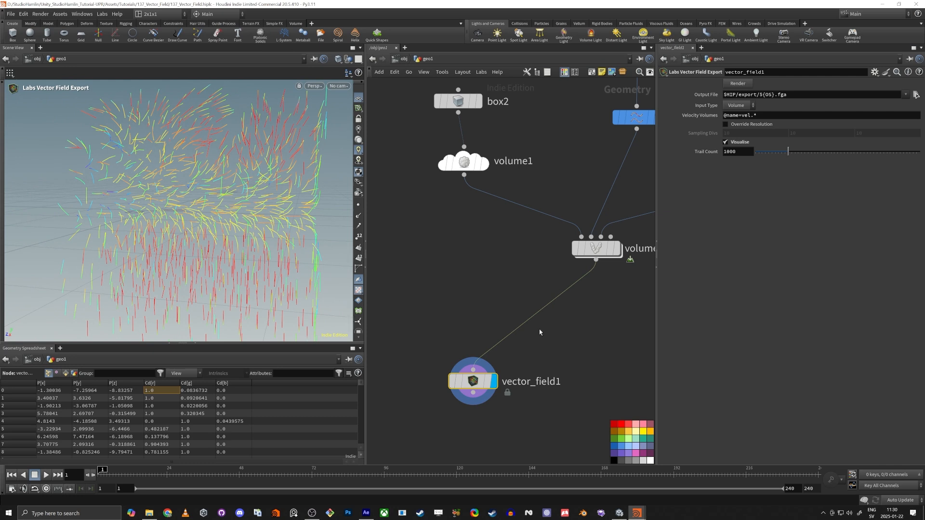
middle_click_drag(570, 358, 498, 341)
scroll(497, 341, "down", 2)
left_click_drag(224, 196, 233, 200, "alt")
right_click_drag(233, 200, 208, 210, "alt")
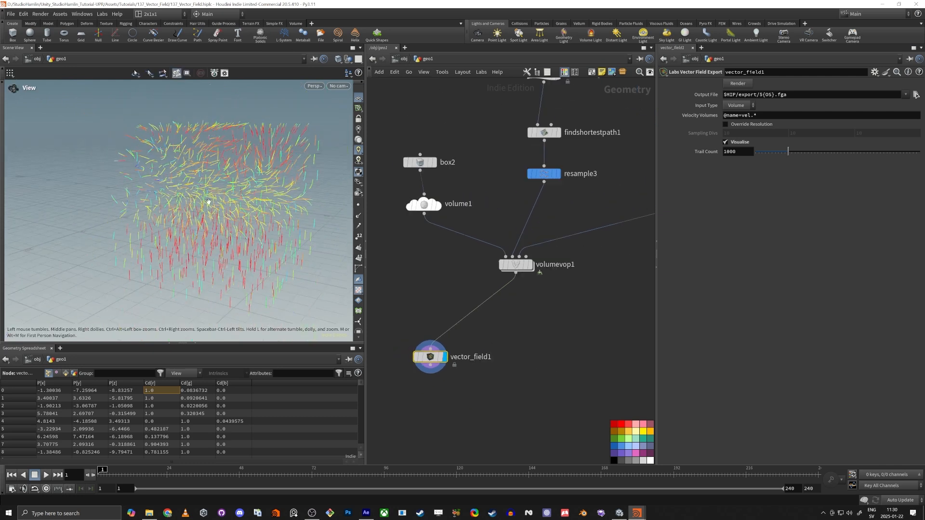
left_click_drag(208, 210, 241, 199, "alt")
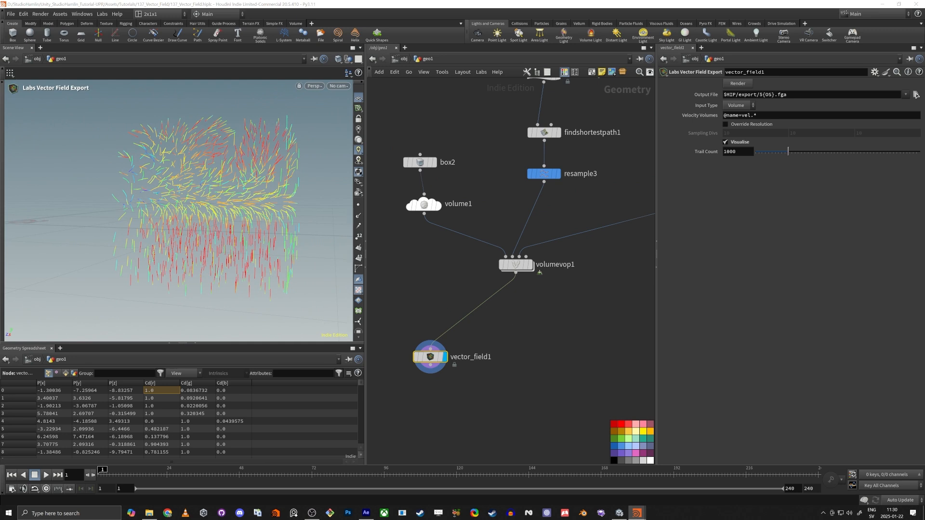
middle_click_drag(597, 378, 533, 379)
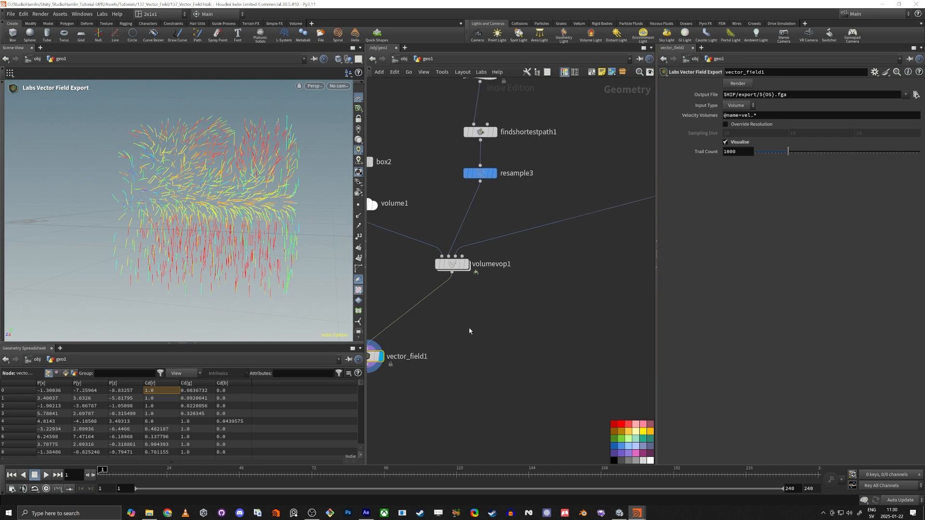
Add a Volume Exporter node, volume_exporter1, and wire volumevop1's output into it
key("Tab")
type("vol")
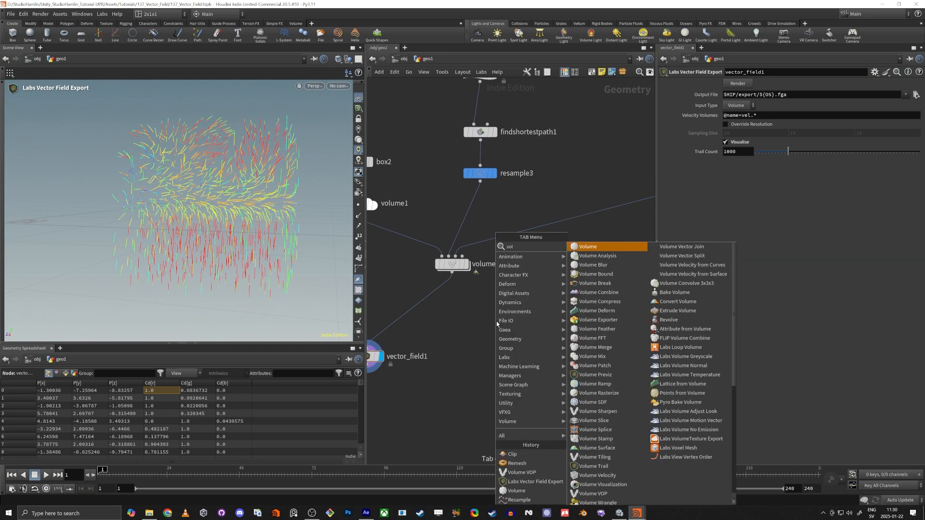
type("ume")
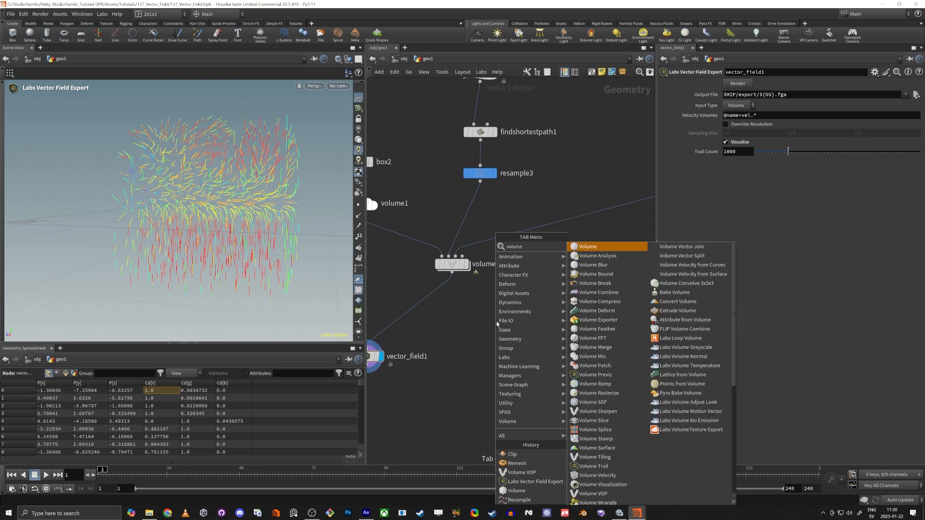
type(" ex")
key("Return")
left_click(497, 322)
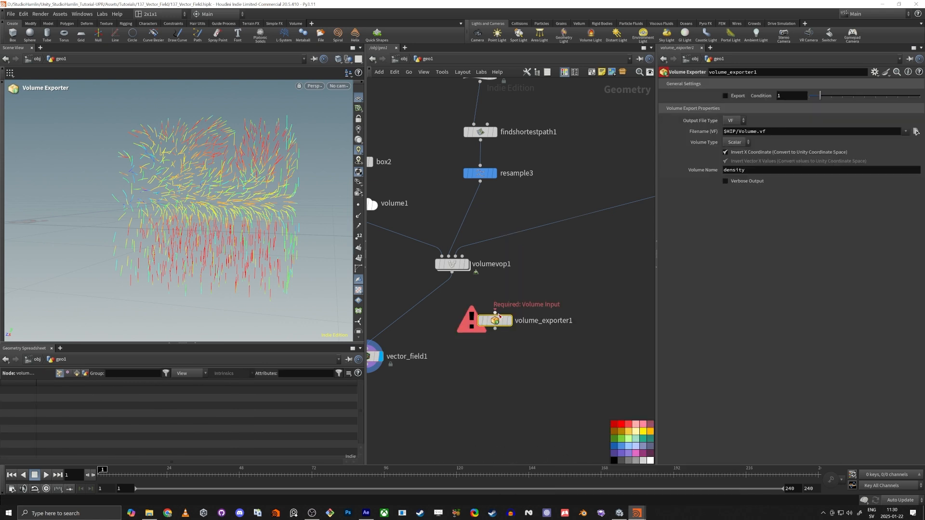
left_click_drag(496, 321, 494, 348)
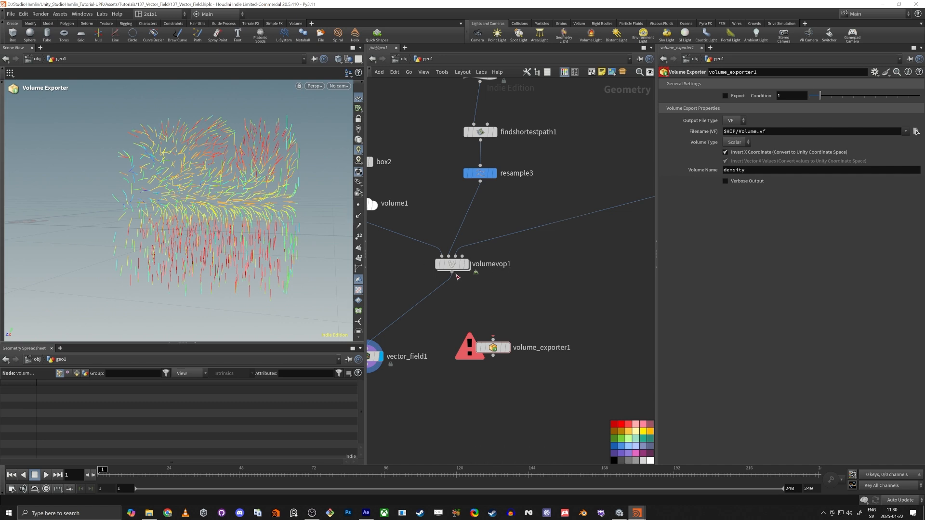
left_click_drag(453, 273, 472, 331)
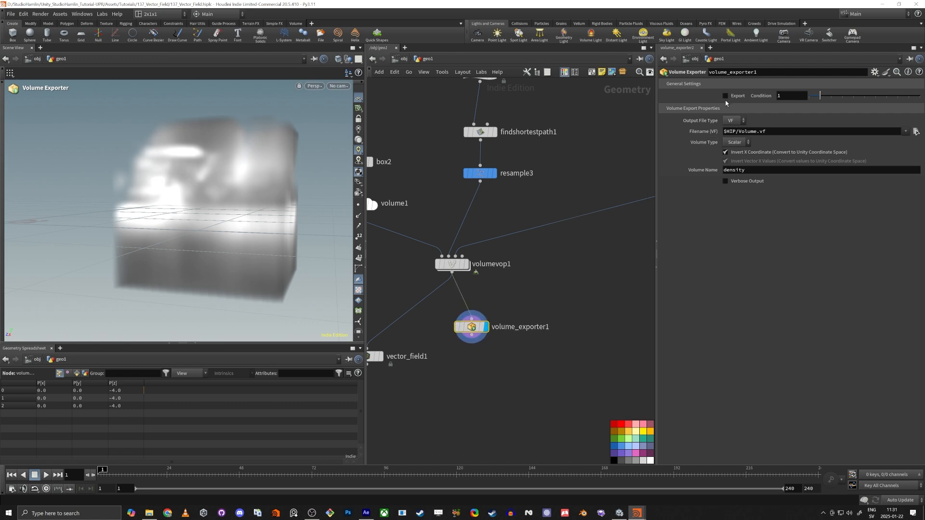
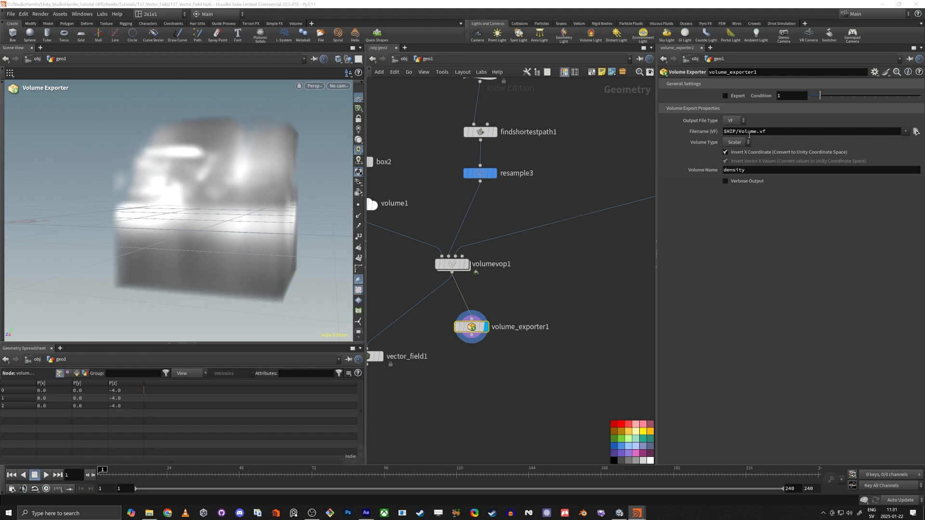
Point volume_exporter1 at $HIP/Volume_137.vf as a Vector volume named vel
left_click(759, 132)
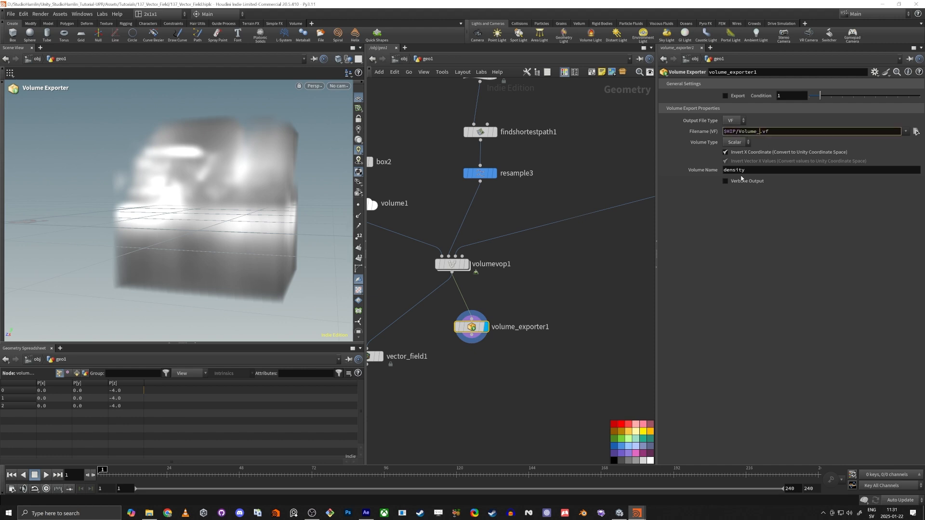
key("Return")
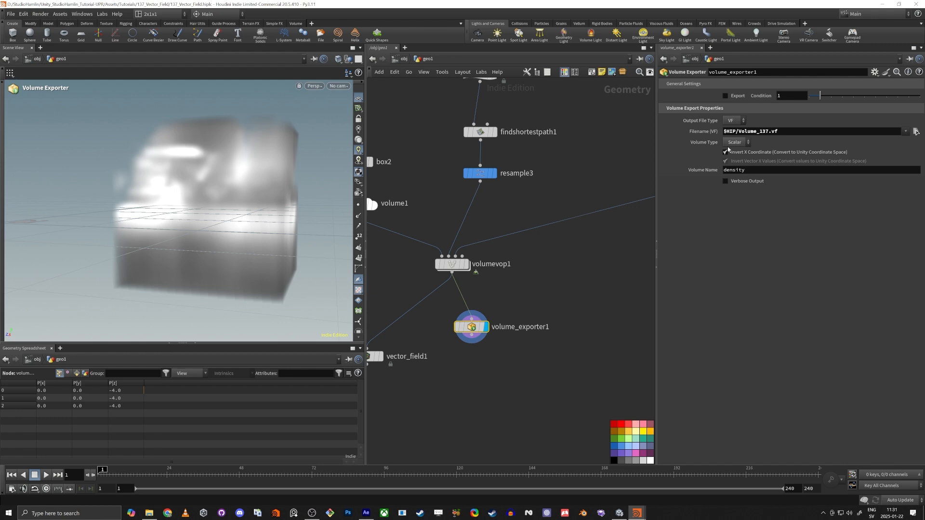
left_click(737, 160)
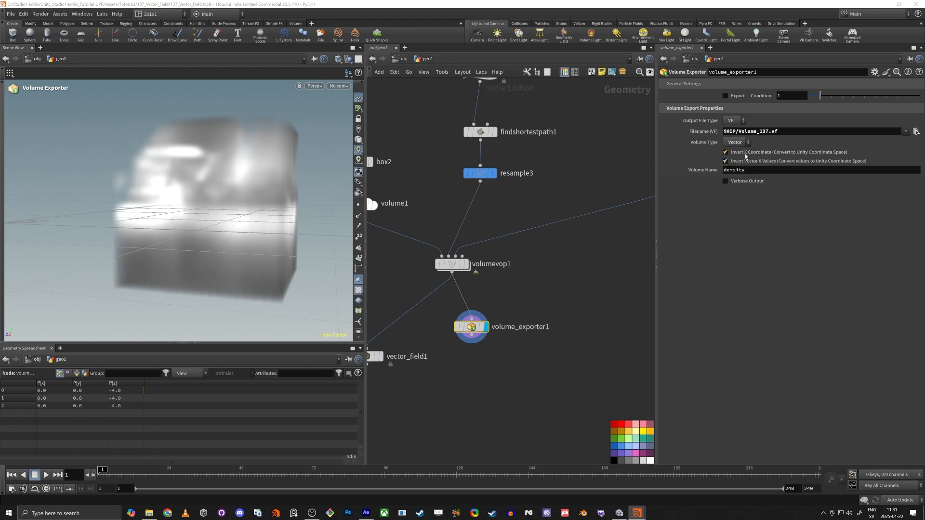
left_click(752, 170)
type("ve")
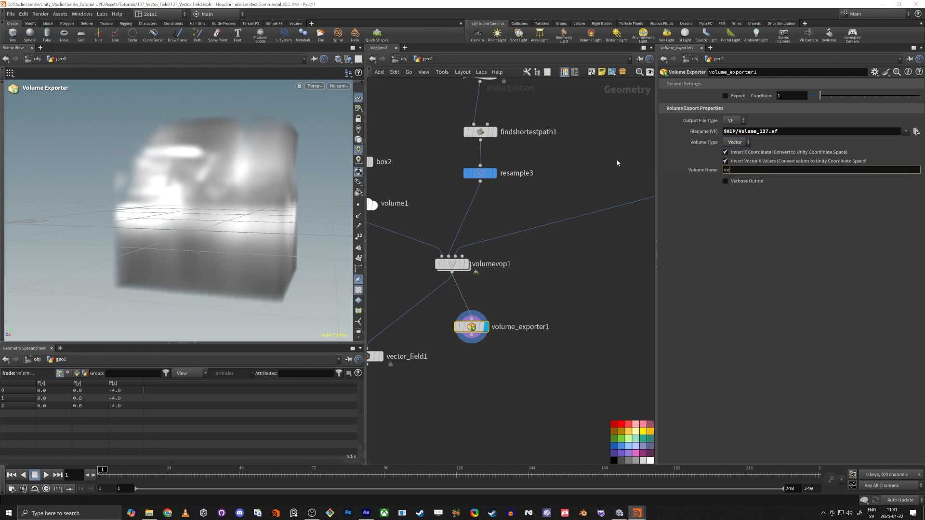
type("l")
key("Return")
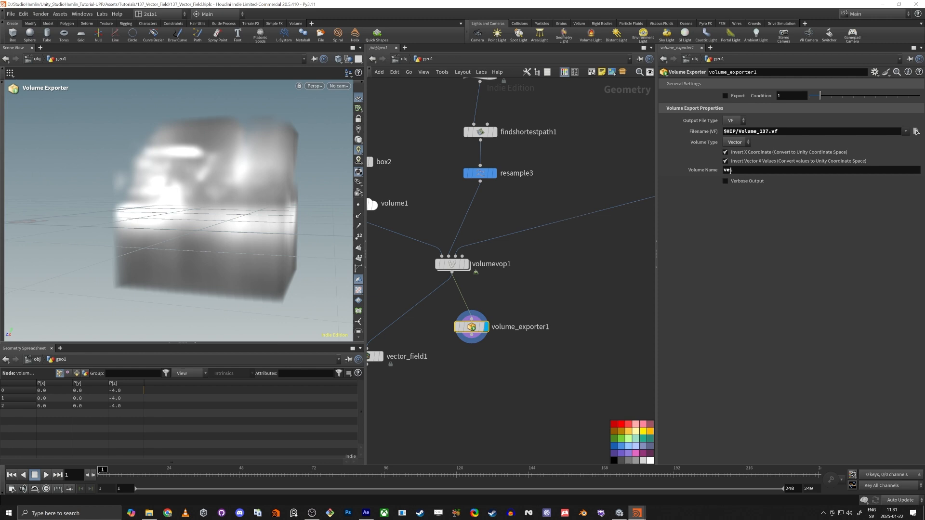
Export the vector field to Volume_137.vf and check the export log
left_click(725, 96)
left_click_drag(738, 393, 924, 301)
middle_click_drag(558, 275, 620, 299)
left_click_drag(924, 299, 682, 281)
Set volume1's division size to 0.25 for a 60×60×60 re-export, then return to Unity
left_click(422, 227)
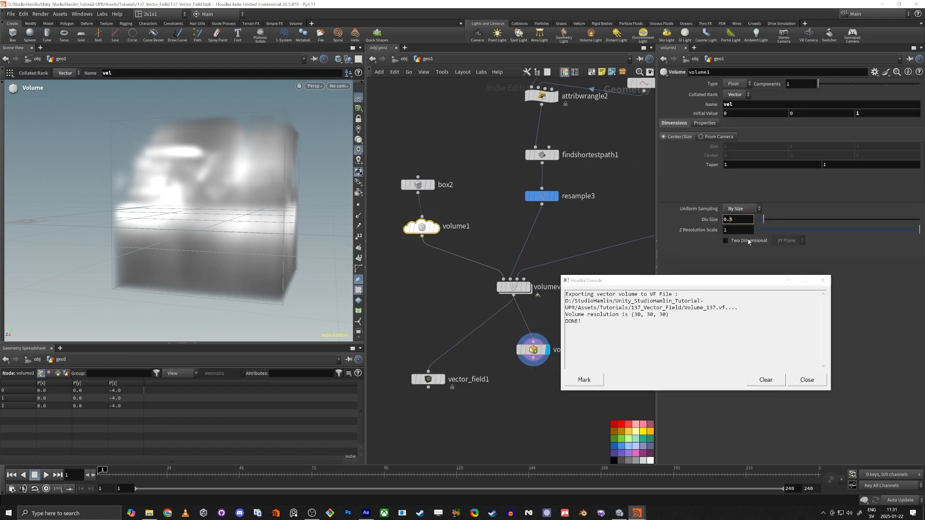
type("2")
key("Return")
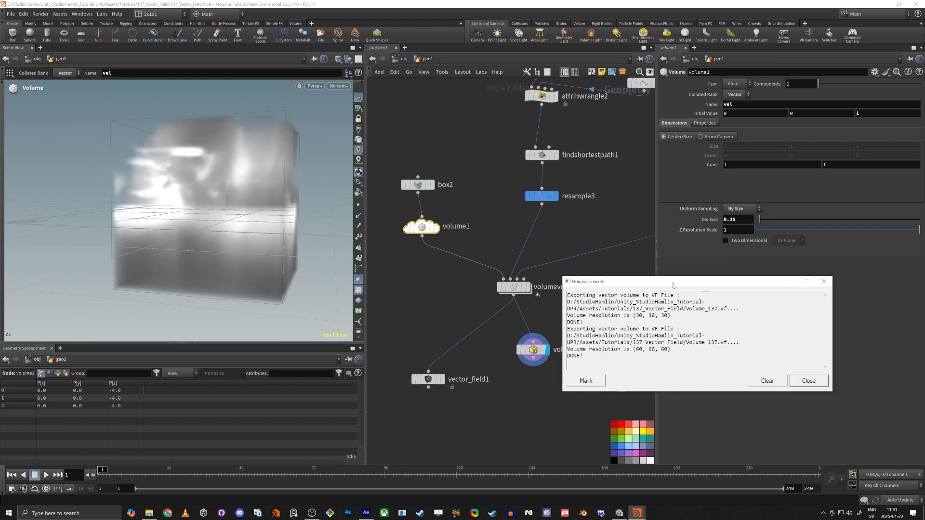
left_click(807, 380)
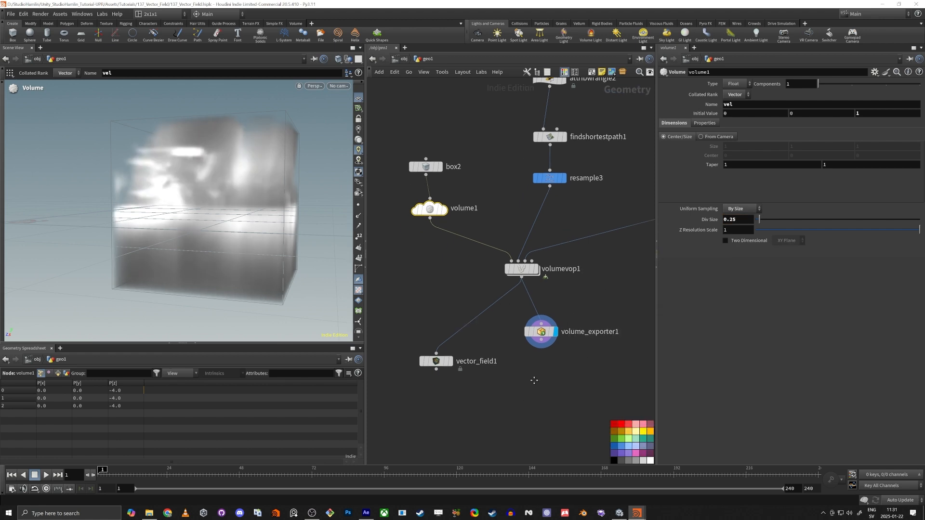
key("u")
key("alt+Tab")
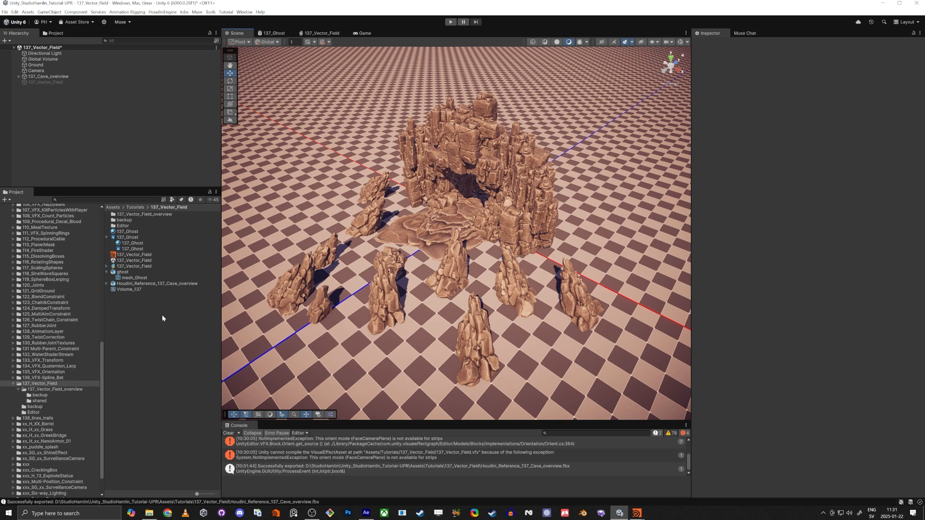
Activate the 137_Vector_Field object so cyan ghost particles fill the cave
right_click_drag(443, 298, 394, 251)
key("w")
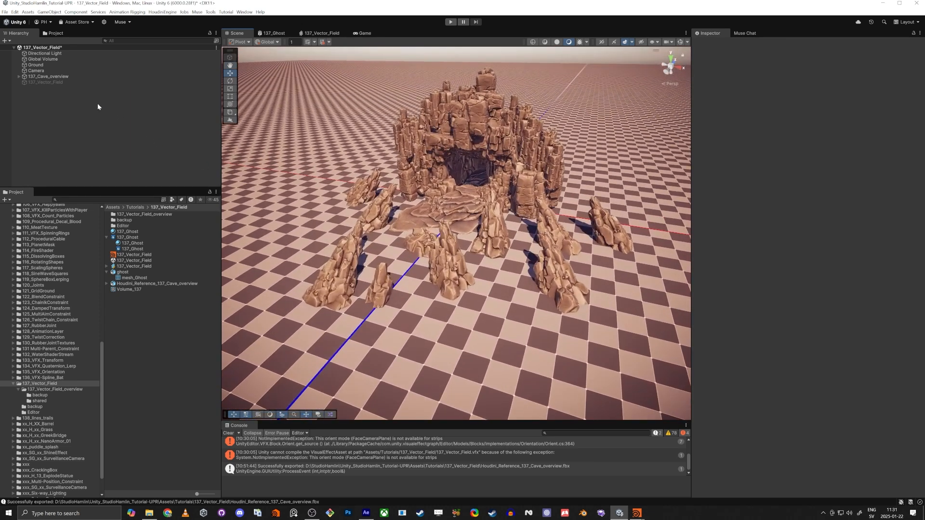
left_click(68, 82)
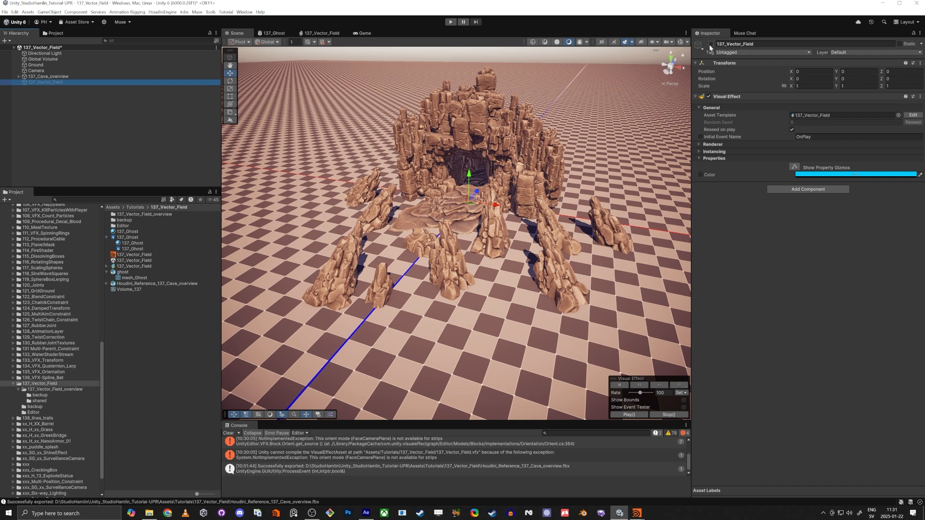
left_click(711, 44)
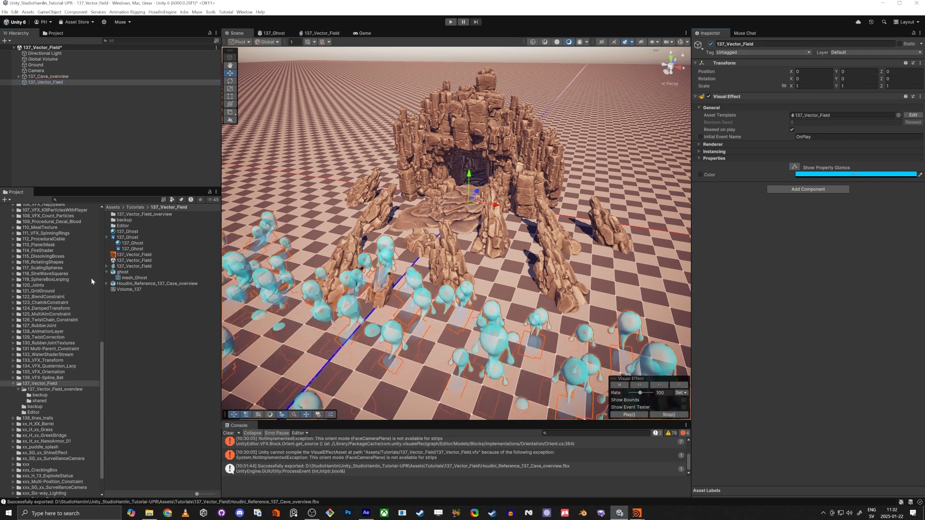
left_click(132, 295)
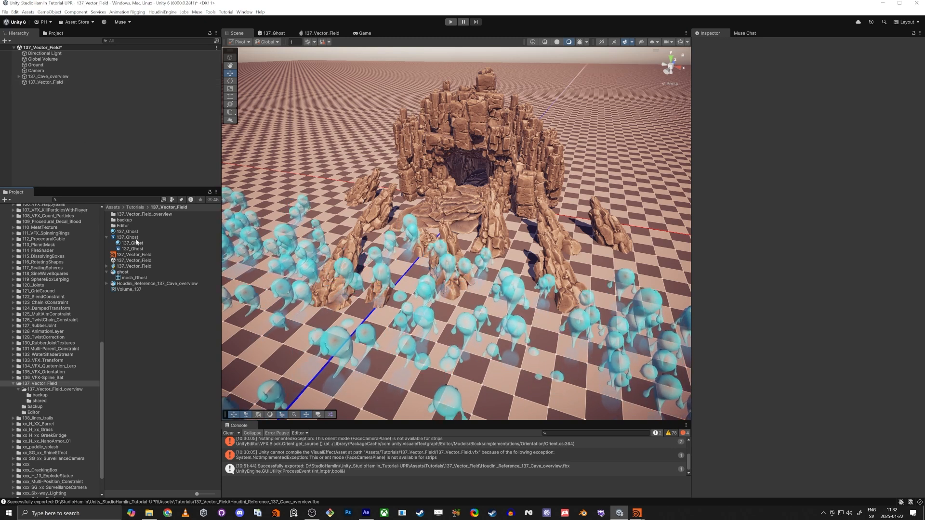
In the 137_Vector_Field graph, add a Vector Field Force block atop Update Particles
double_click(134, 266)
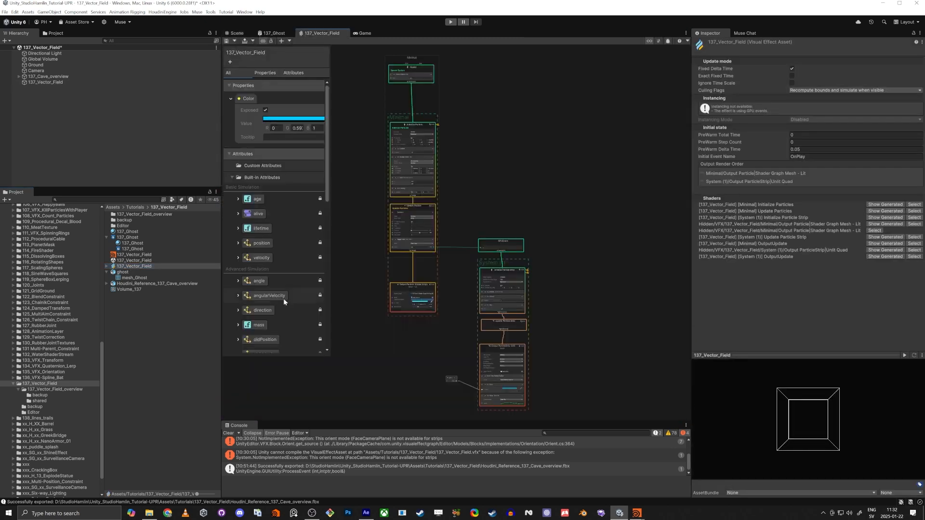
scroll(408, 251, "up", 10)
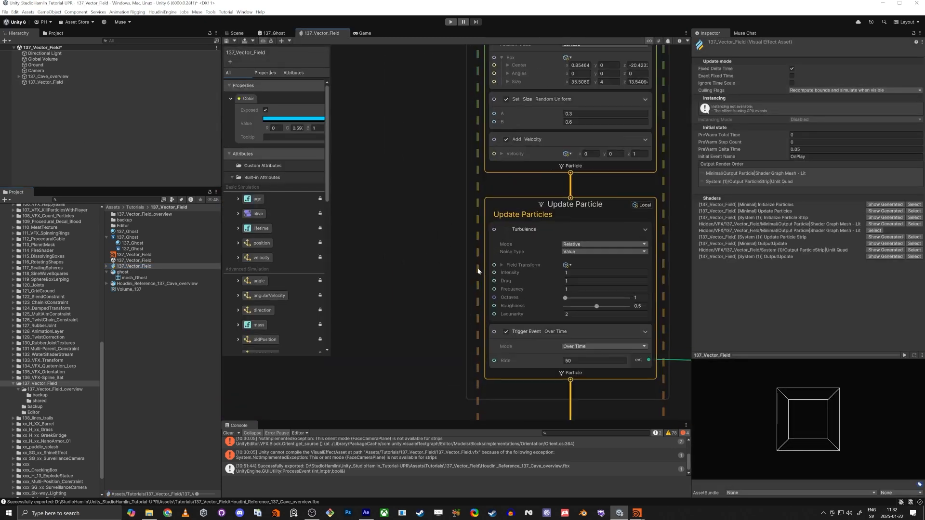
left_click(514, 201)
key("space")
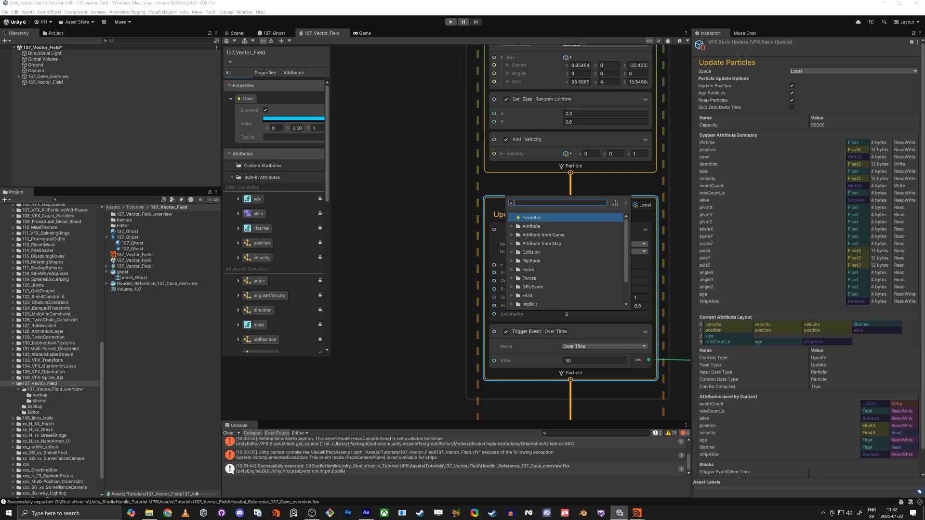
type("vec")
key("Return")
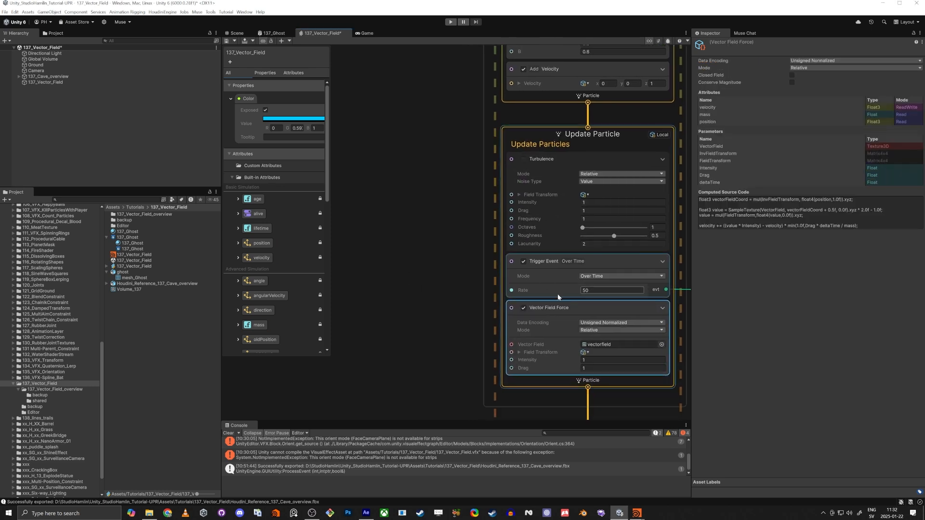
left_click_drag(554, 299, 546, 150)
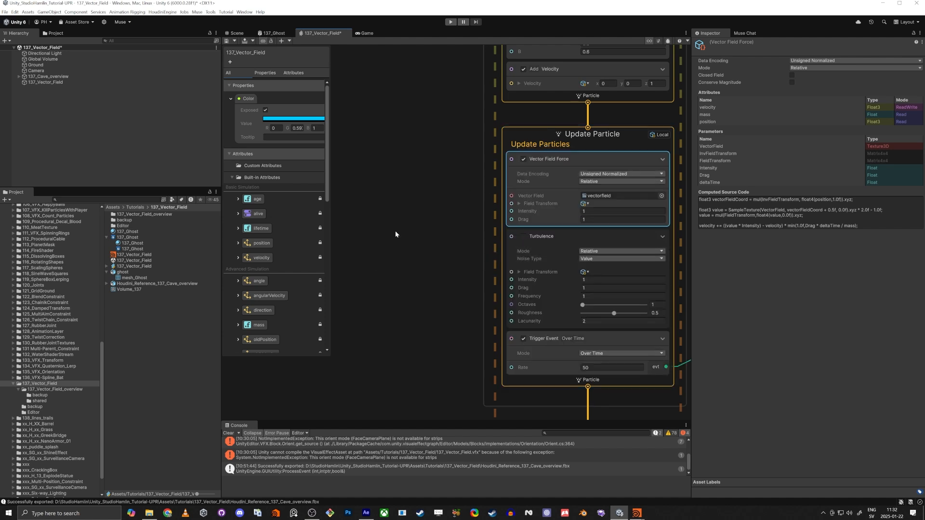
Assign Volume_137 as the Vector Field Force block's vector field
left_click_drag(124, 290, 628, 197)
scroll(438, 237, "up", 1)
middle_click_drag(438, 237, 384, 266)
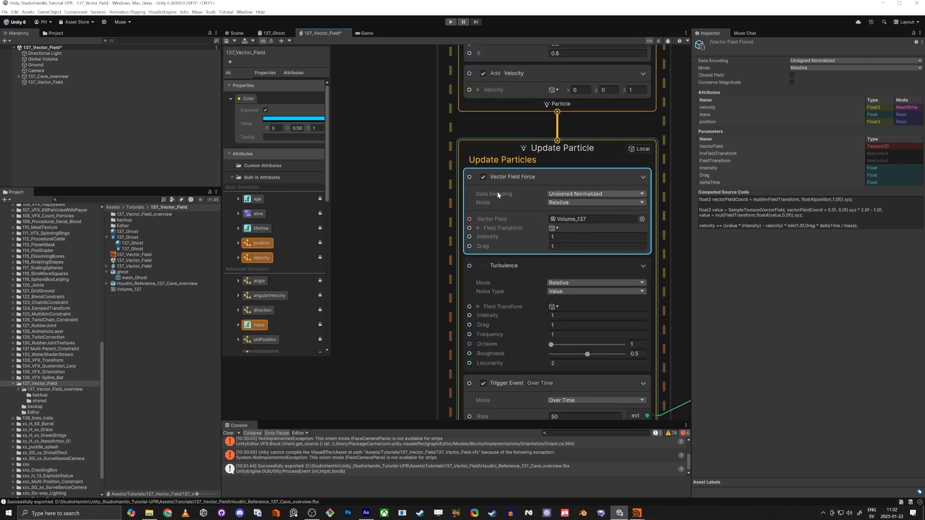
Set the block's Data Encoding to Signed and fly around the cave to watch the ghosts
left_click(561, 194)
left_click(562, 212)
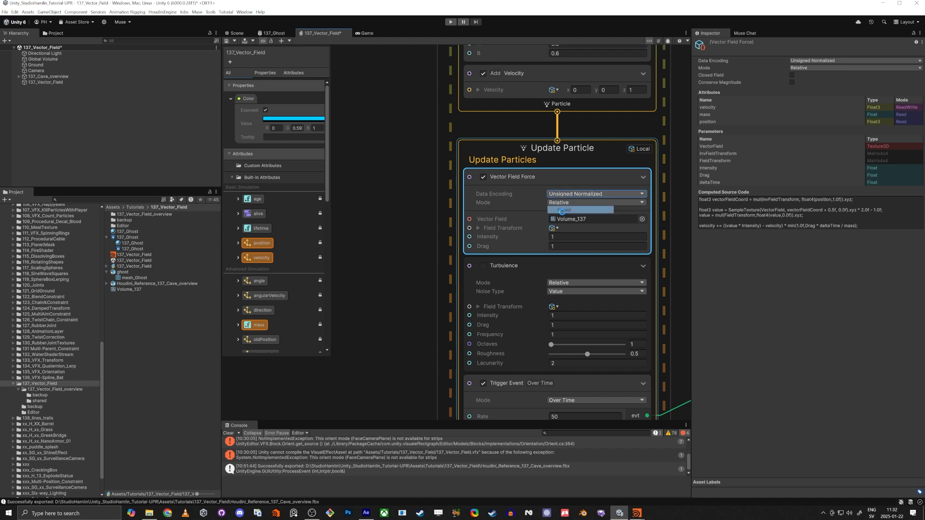
left_click(243, 36)
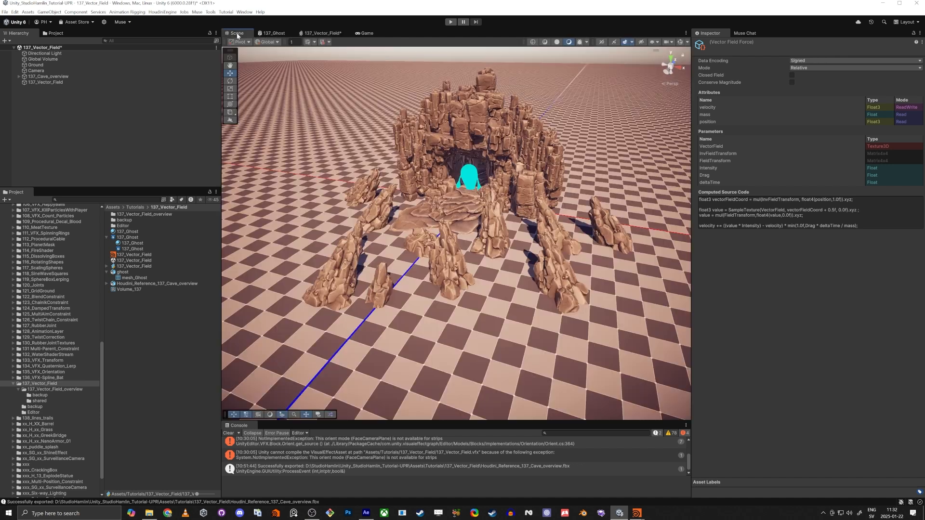
key("w")
right_click_drag(414, 290, 403, 260)
key("s")
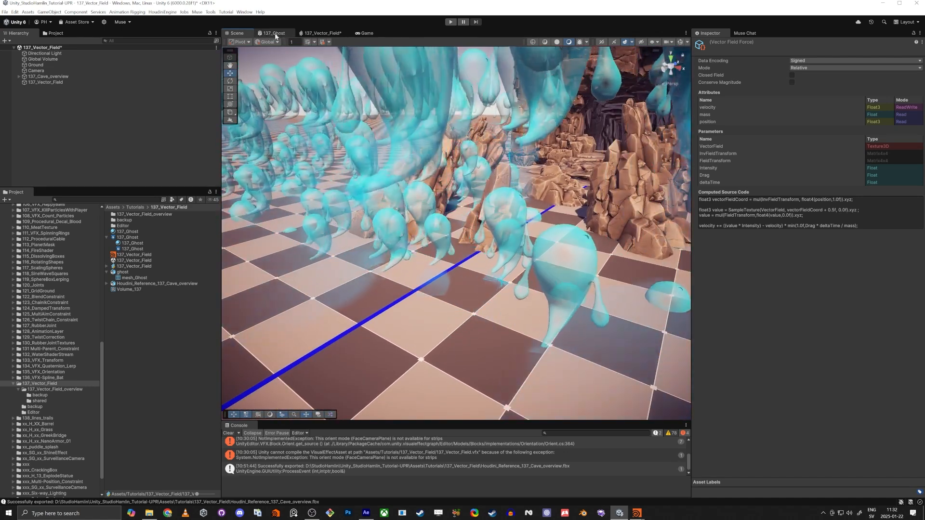
left_click(321, 33)
left_click(542, 210)
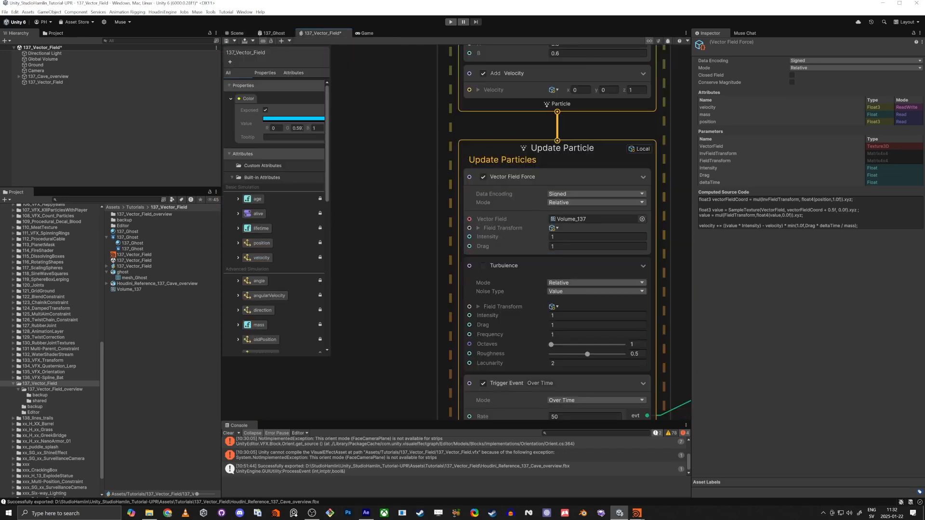
Try Vector Field Force intensity 11 and drag 14, then settle on intensity 1 and drag 4
left_click(562, 237)
type("11")
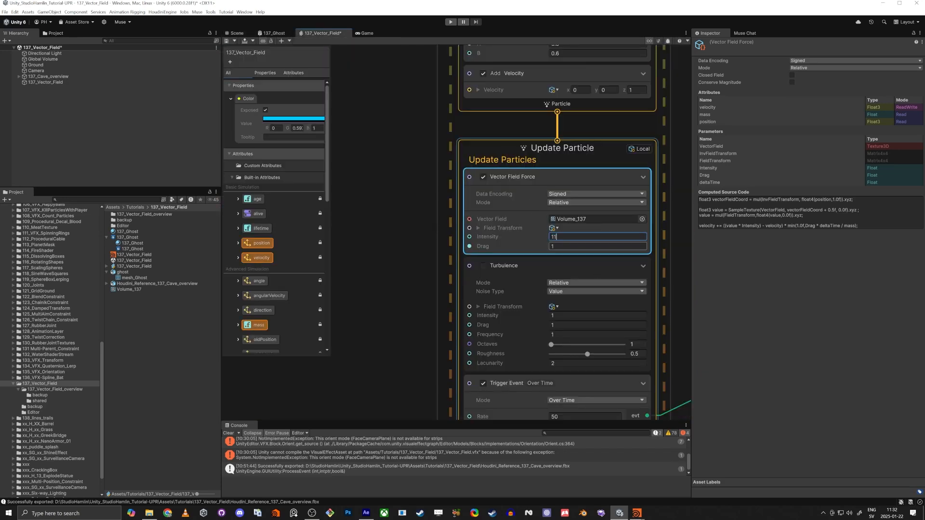
left_click(562, 247)
type("14")
left_click(511, 275)
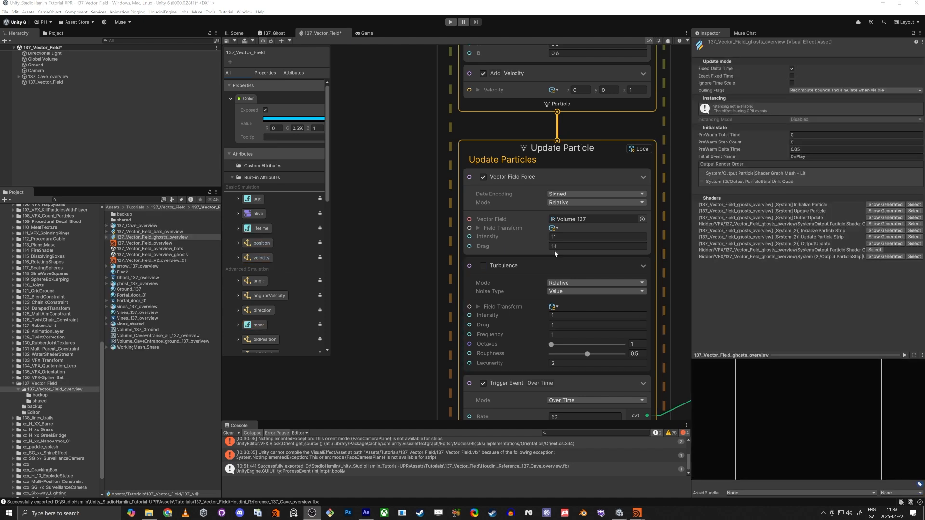
left_click(559, 237)
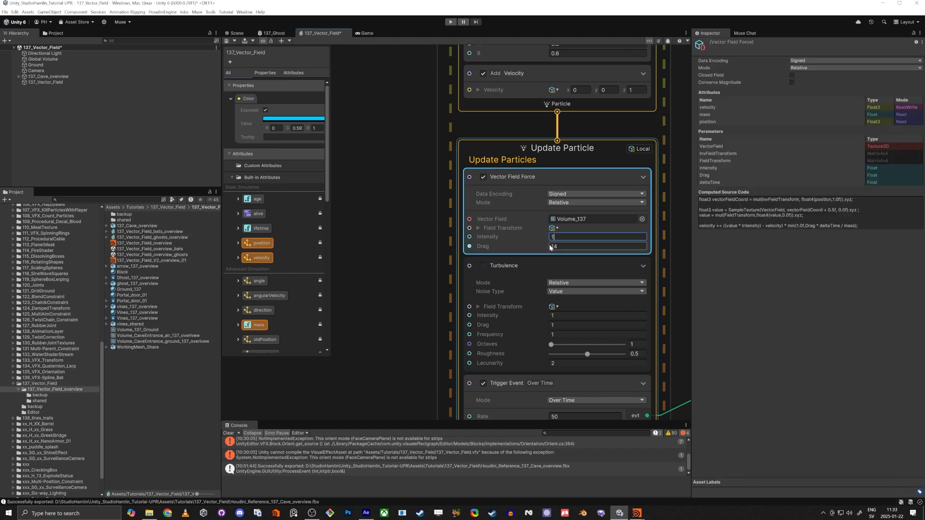
key("BackSpace")
key("Tab")
left_click(521, 273)
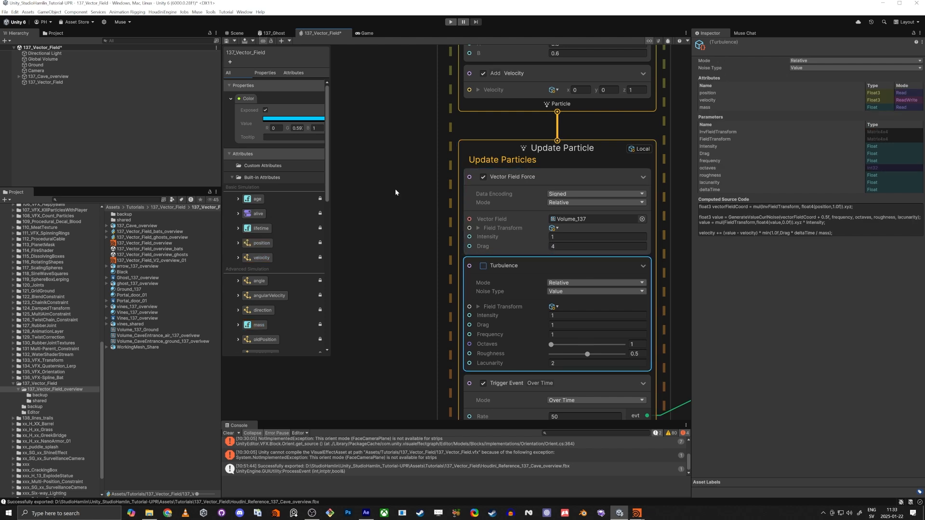
middle_click_drag(391, 154, 395, 182)
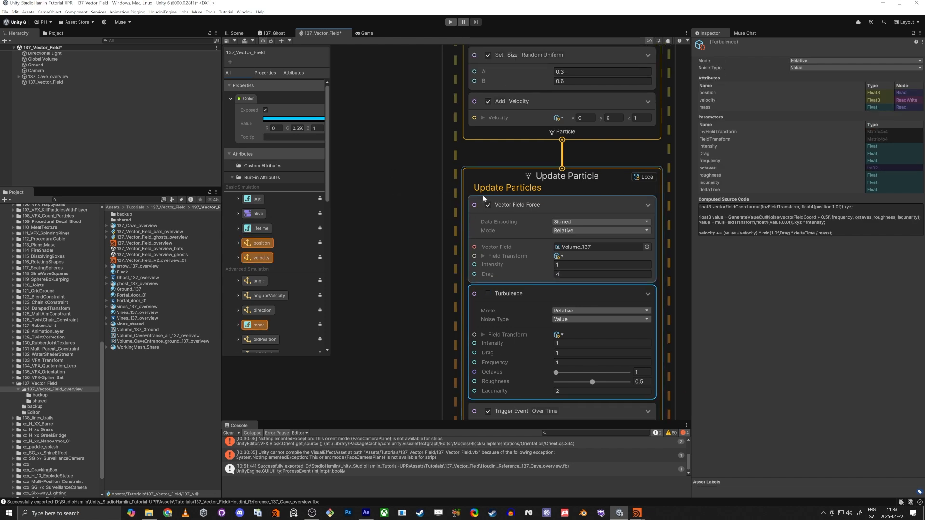
Dock the Scene view beside the VFX graph and pull the camera back over the cave
left_click(237, 34)
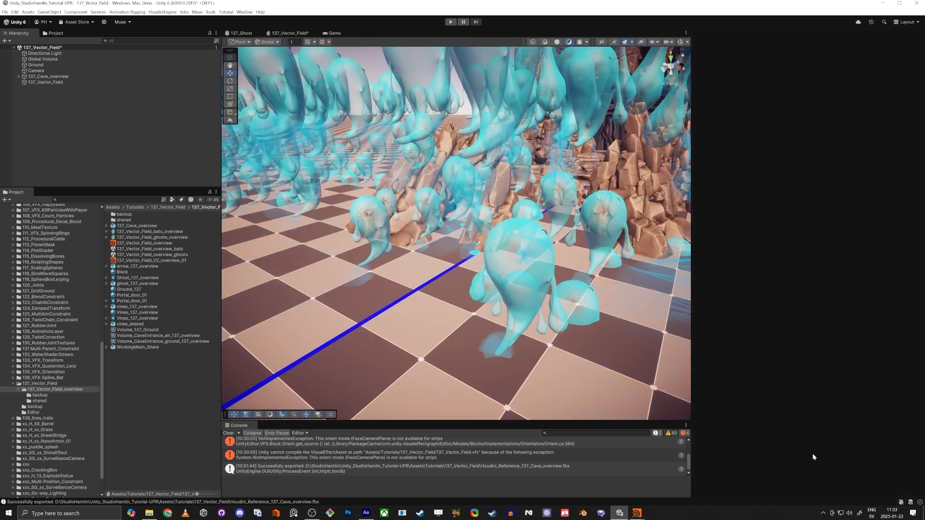
left_click_drag(813, 457, 813, 456)
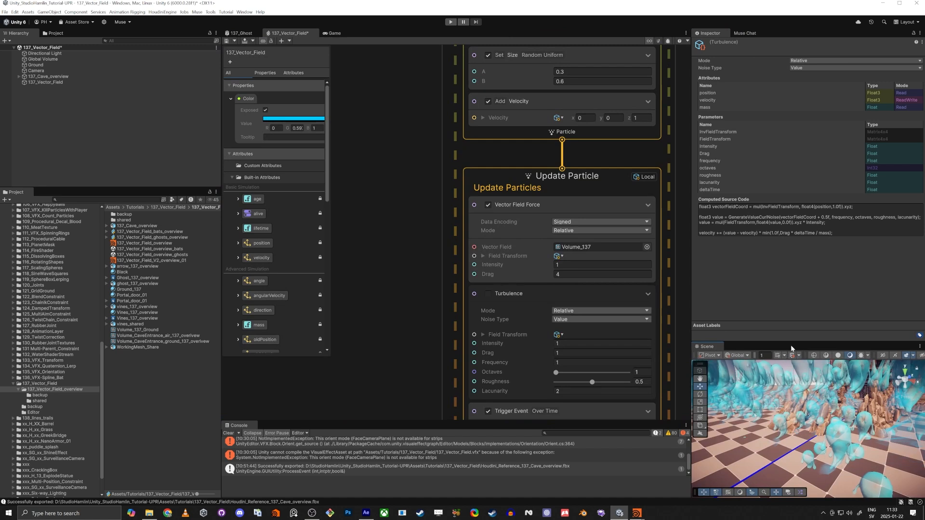
right_click_drag(795, 305, 735, 355)
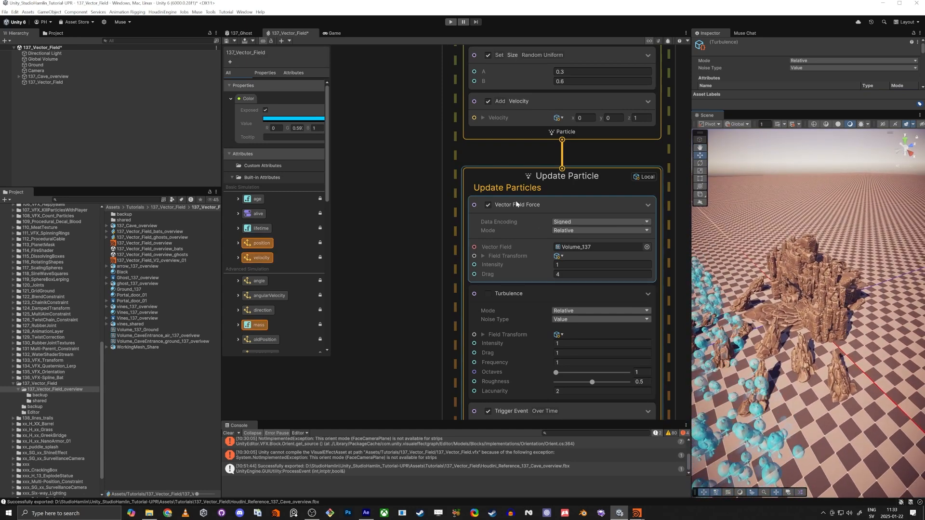
left_click(518, 205)
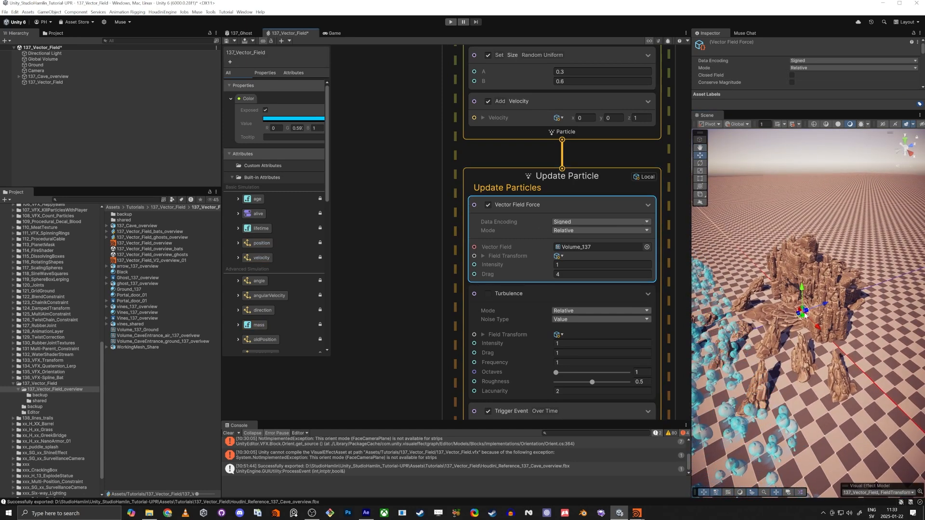
key("alt+Tab")
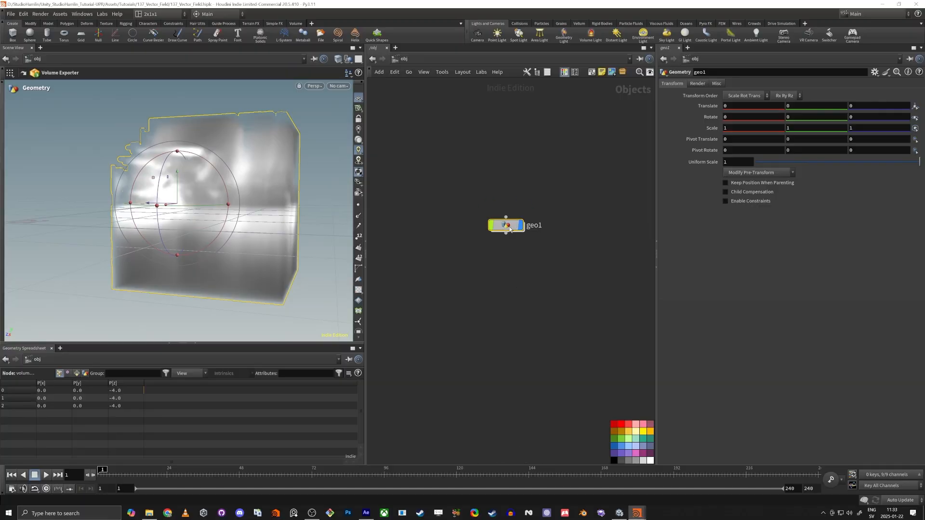
Inside geo1, read box2's size of 15 per axis and centre z of -4
double_click(507, 226)
left_click(427, 165)
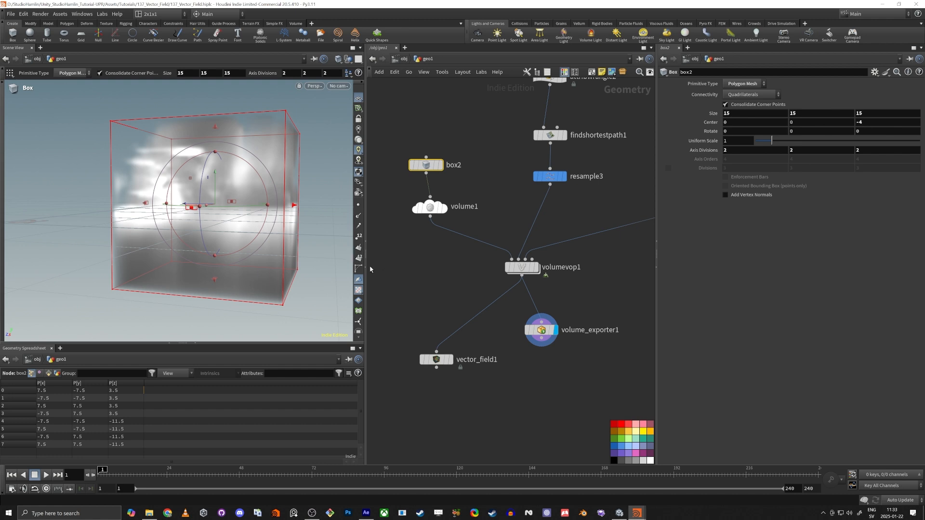
key("alt+Tab")
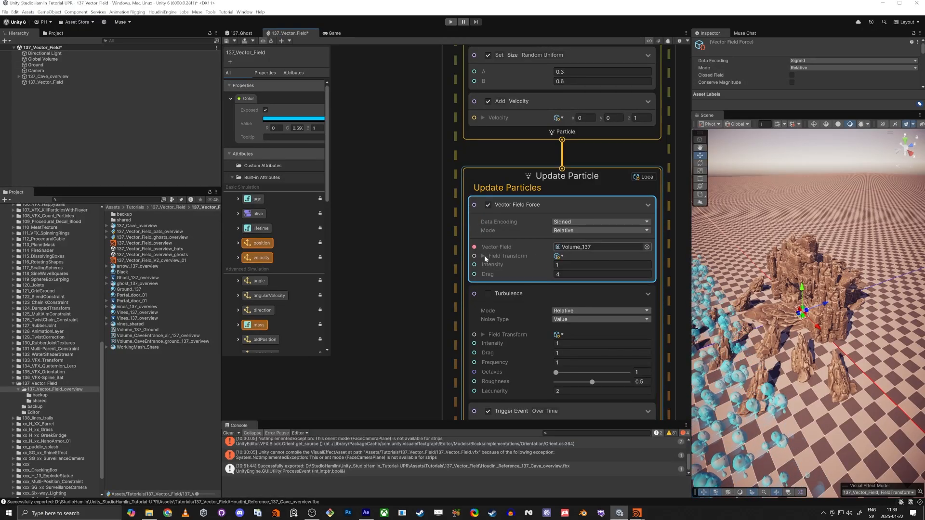
Set the Vector Field Force Field Transform size to 15, 15, 15 and centre z to -4
left_click(484, 256)
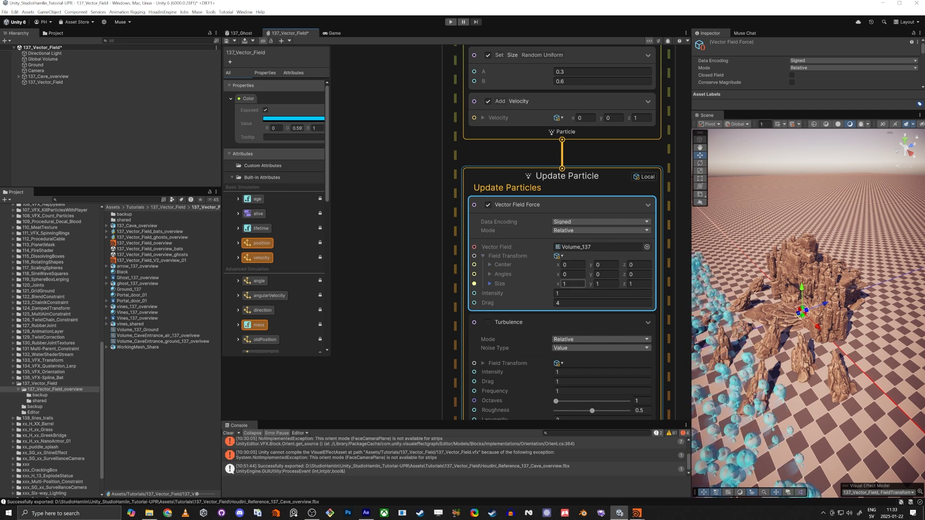
type("151")
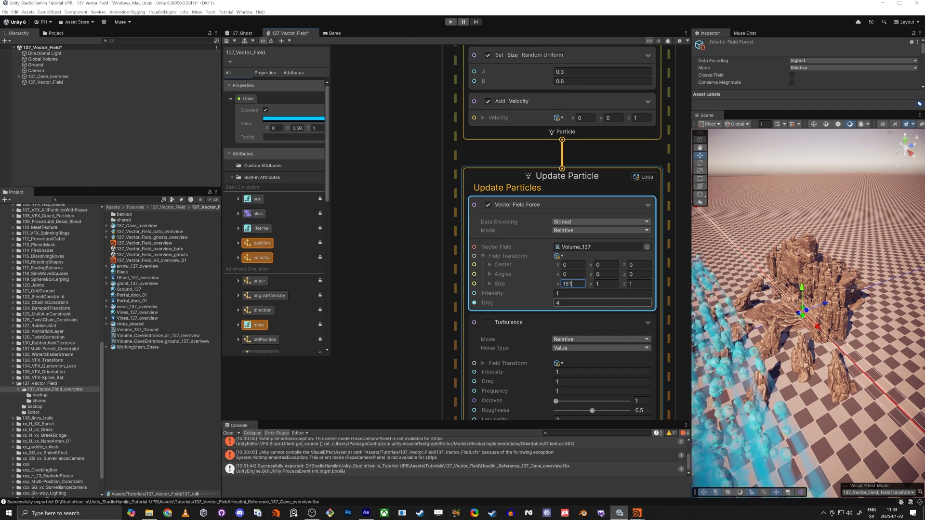
key("BackSpace")
key("Tab")
type("15")
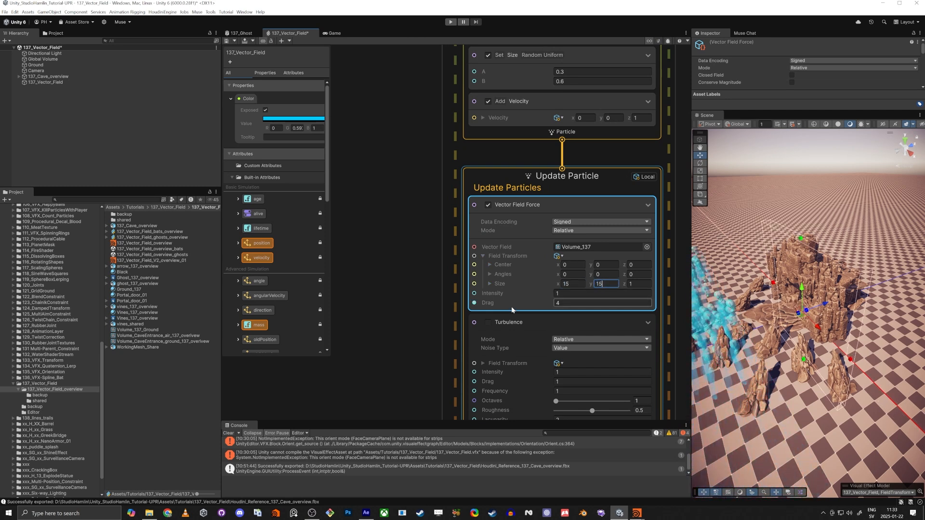
type("15")
key("Tab")
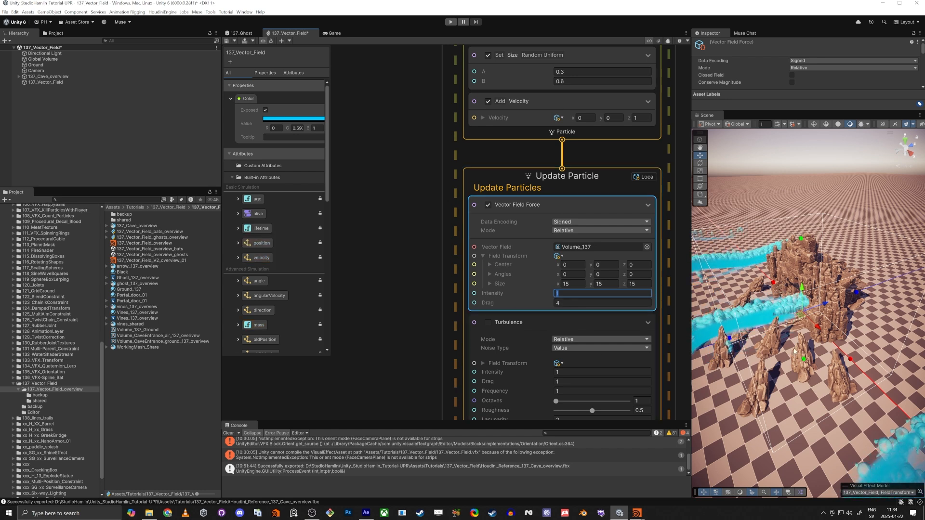
right_click_drag(788, 347, 854, 355)
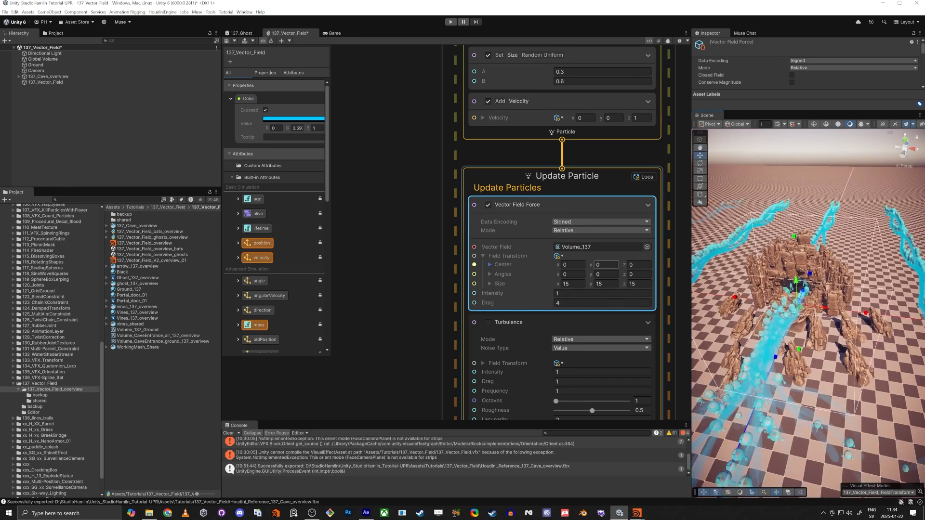
left_click(634, 265)
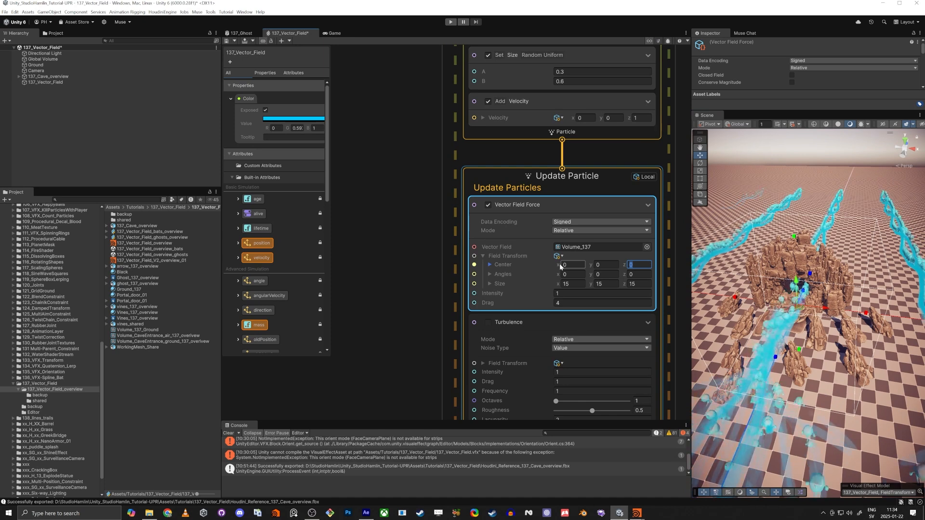
type("-4")
left_click(416, 272)
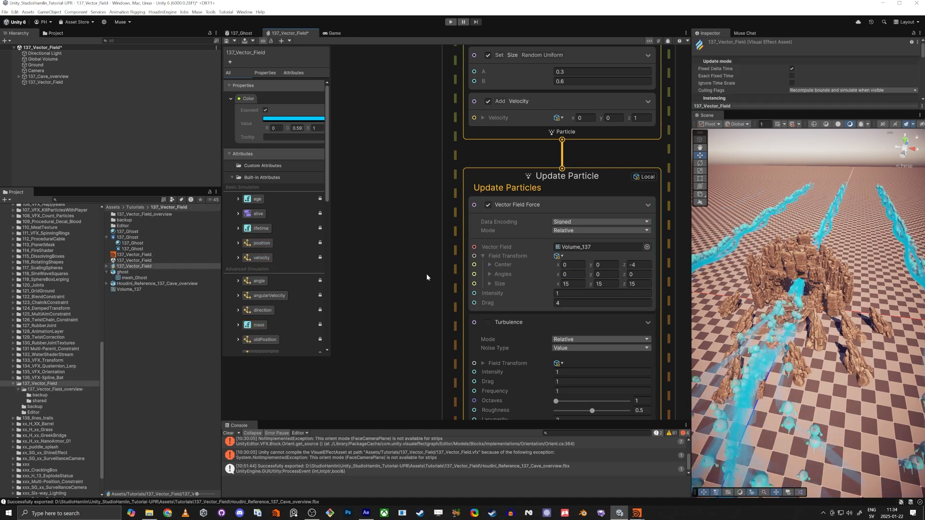
right_click_drag(765, 301, 770, 339)
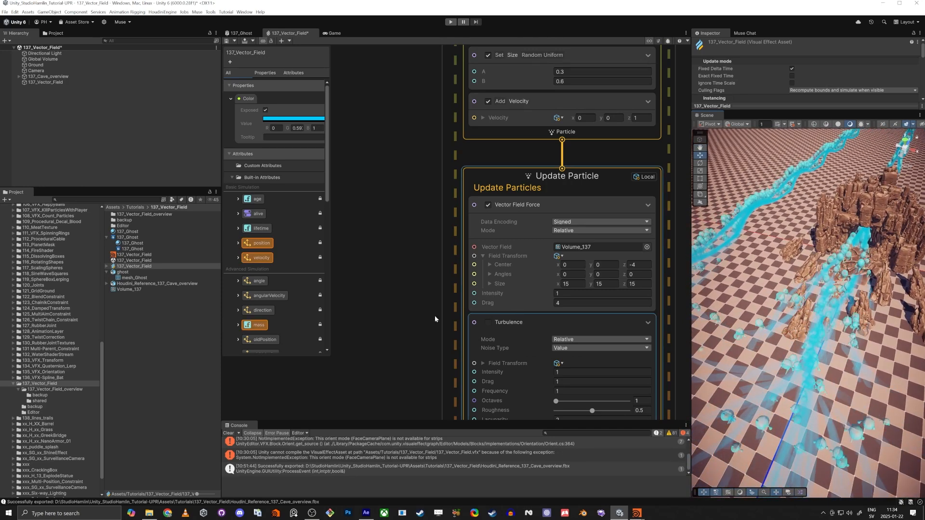
Change Volume_137's Wrap Mode to Clamp and apply the import settings
left_click(129, 290)
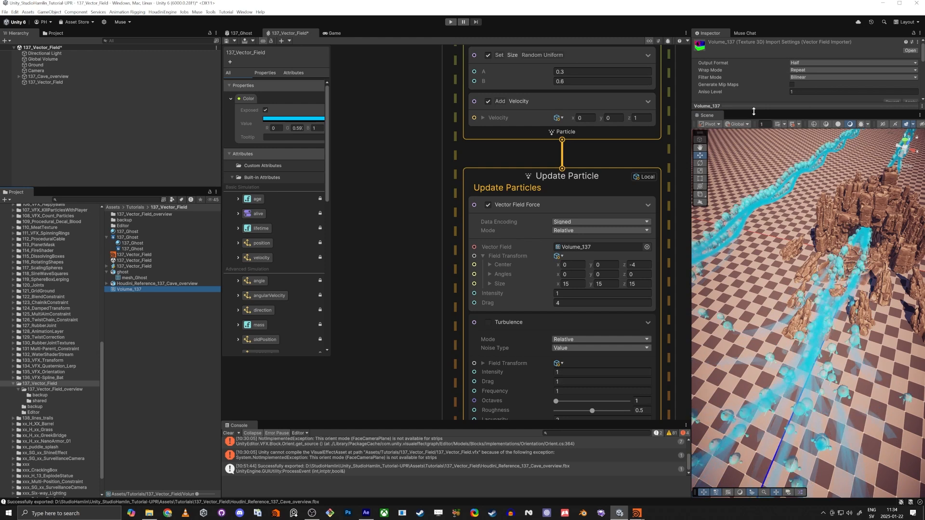
left_click_drag(754, 112, 772, 177)
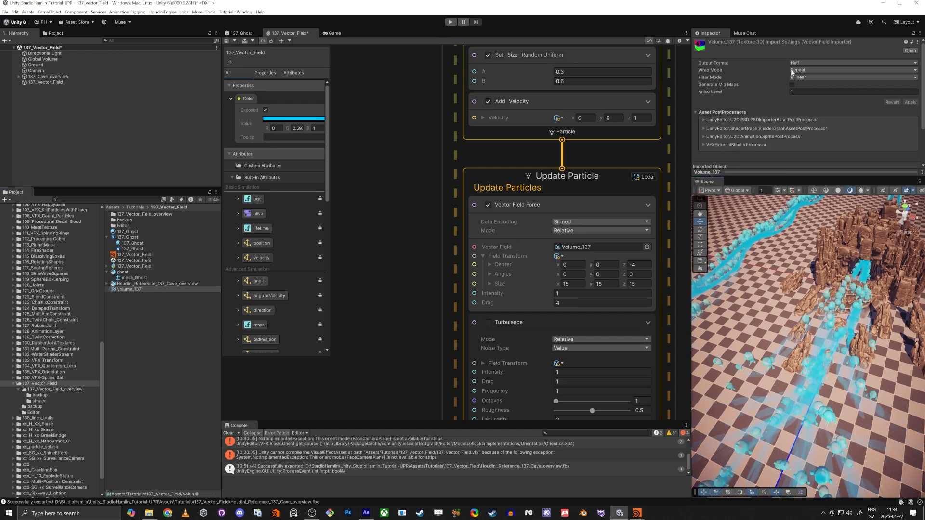
left_click_drag(809, 353, 850, 317, "alt")
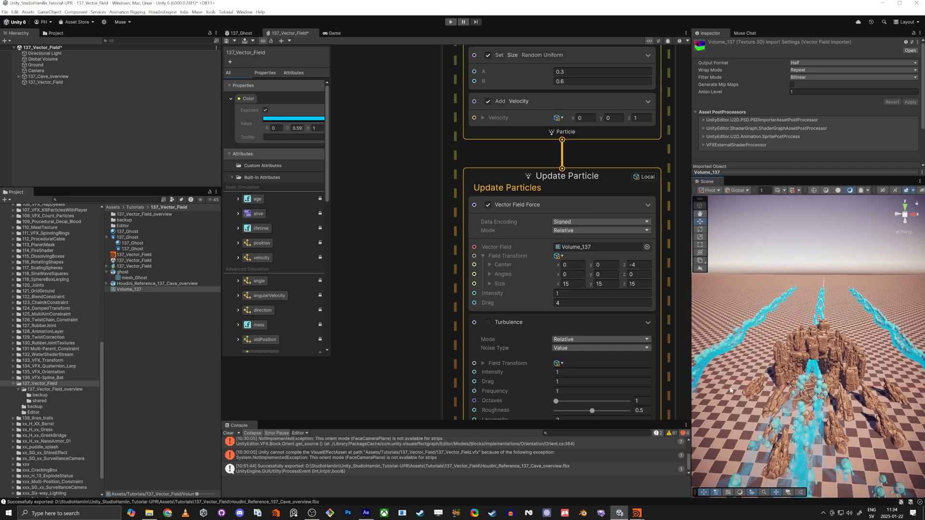
left_click_drag(821, 404, 789, 409, "alt")
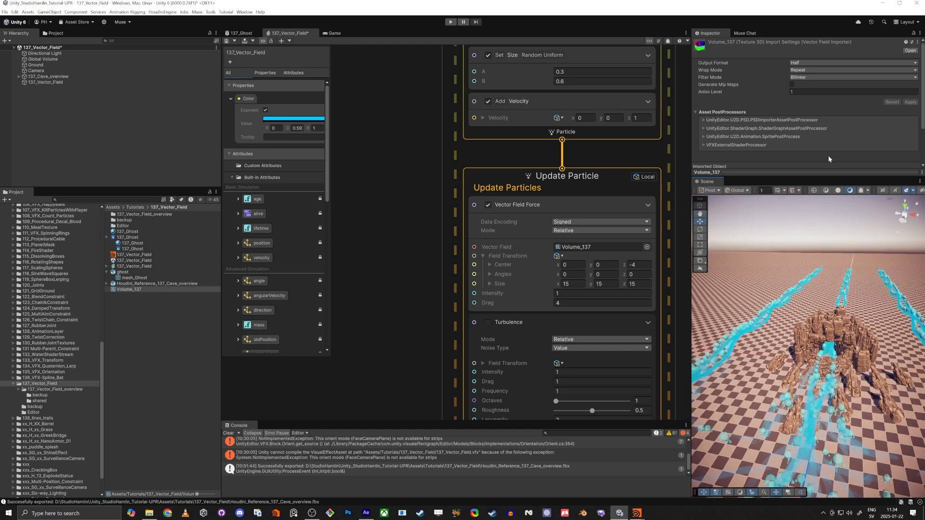
left_click(807, 71)
left_click(813, 85)
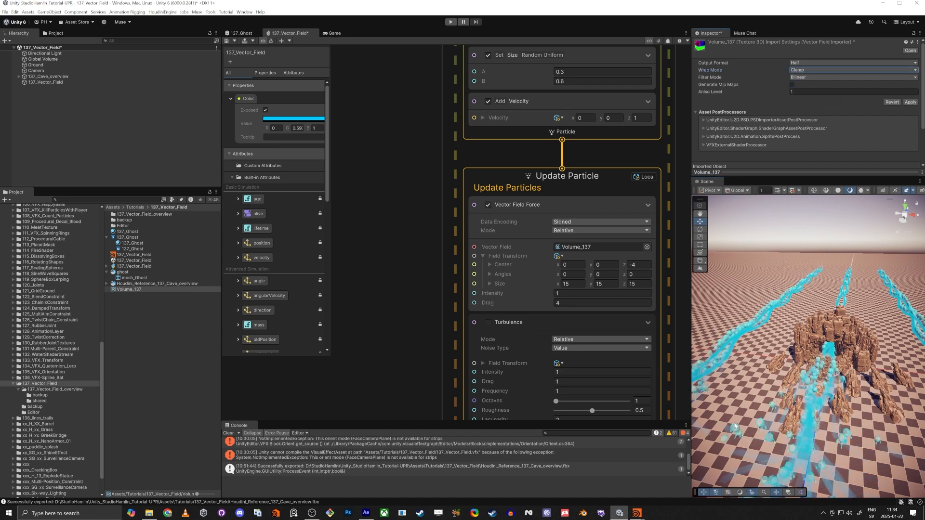
left_click(911, 102)
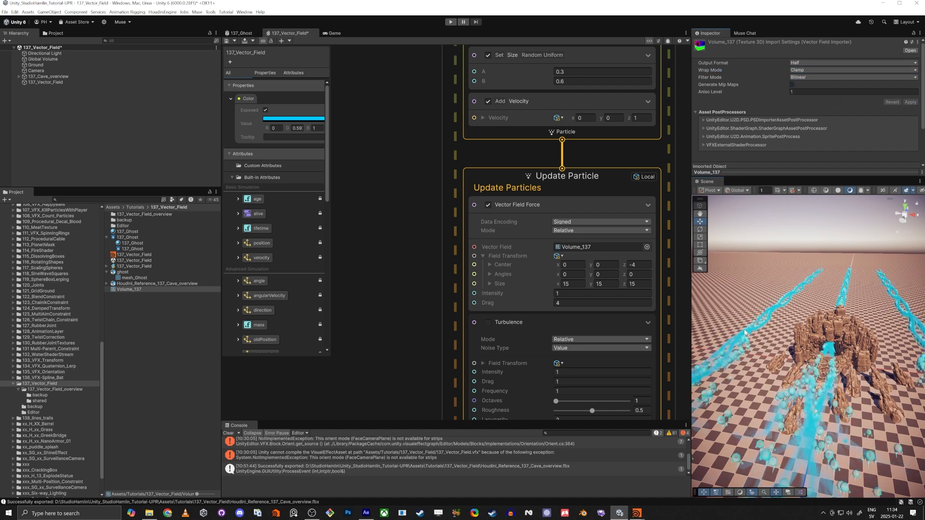
Fly the camera over the cave to watch ghosts stream in bands between the rocks
right_click_drag(824, 395, 837, 352)
key("w")
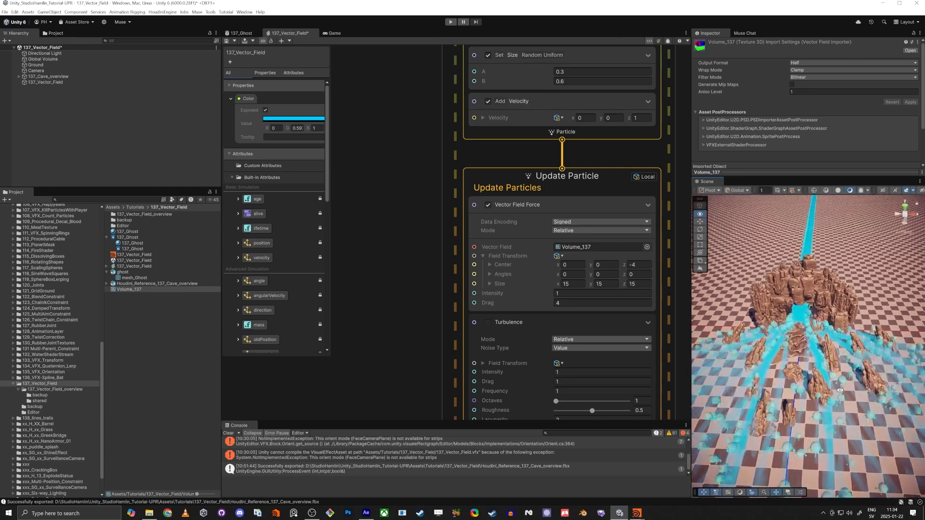
right_click_drag(810, 404, 811, 411)
left_click_drag(677, 377, 629, 378)
right_click_drag(717, 404, 721, 398)
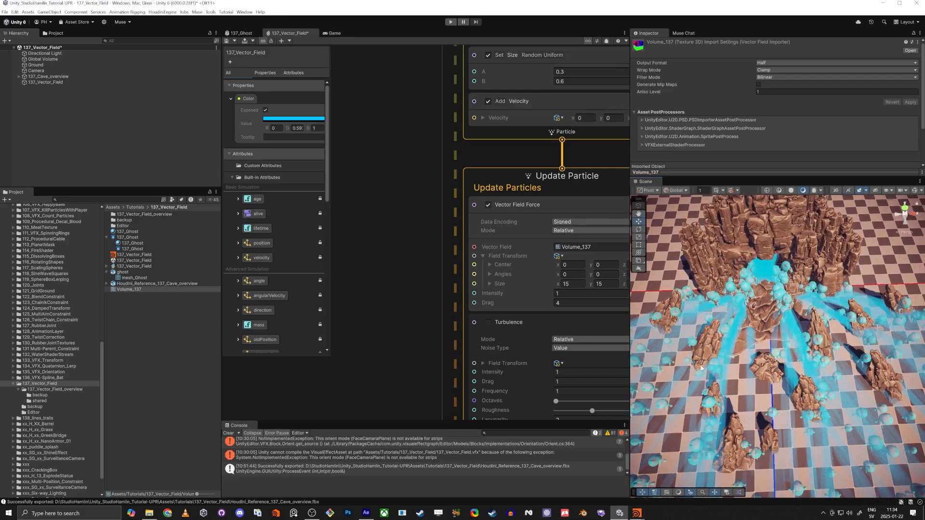
middle_click_drag(388, 337, 356, 295)
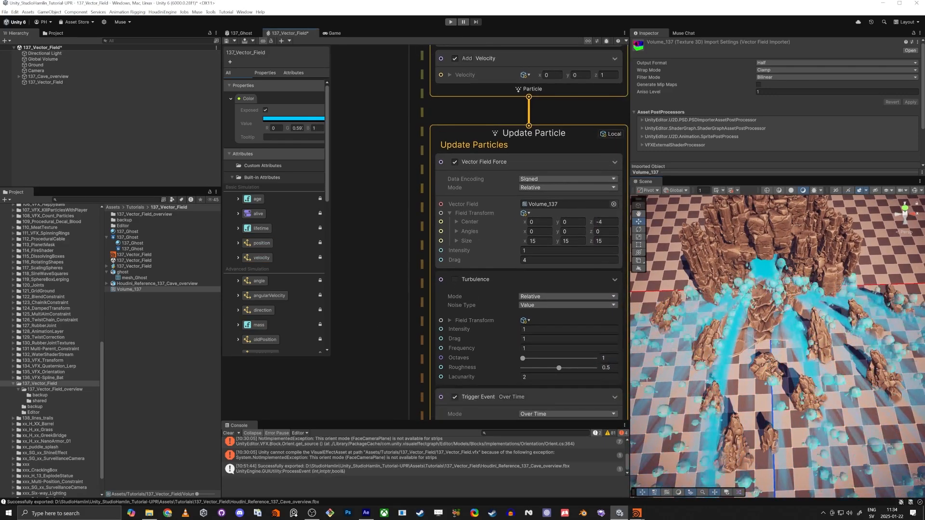
Append a Linear Drag block to Update Particle via a 'linear d' search
left_click(478, 131)
key("space")
type("linea")
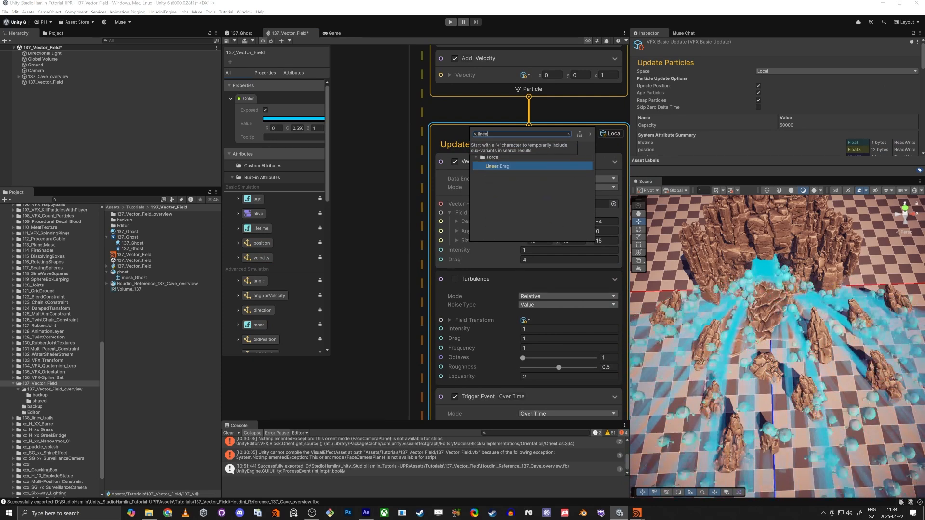
type("r d")
key("Return")
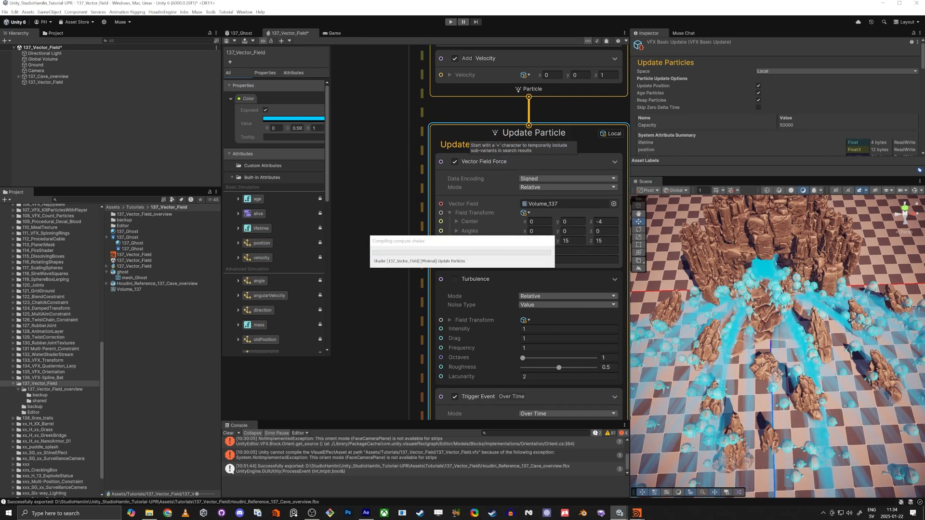
scroll(389, 277, "down", 3)
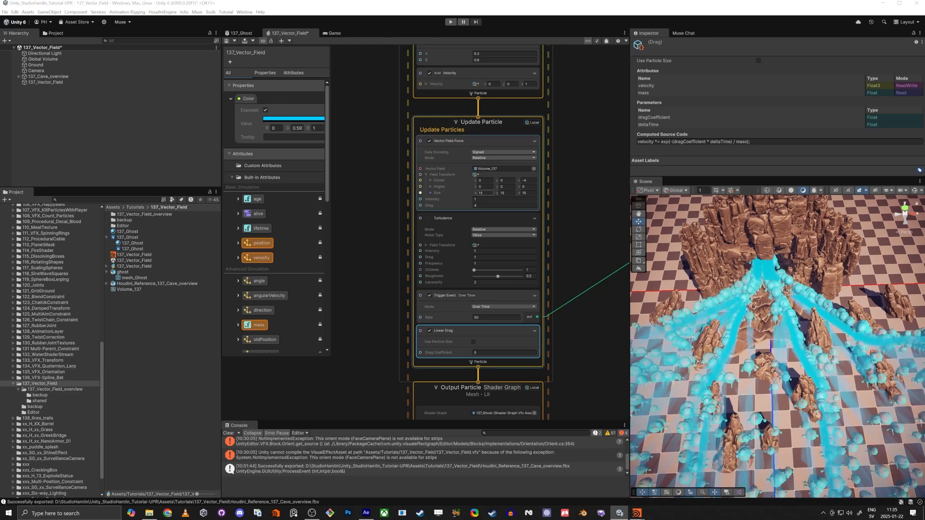
left_click(485, 206)
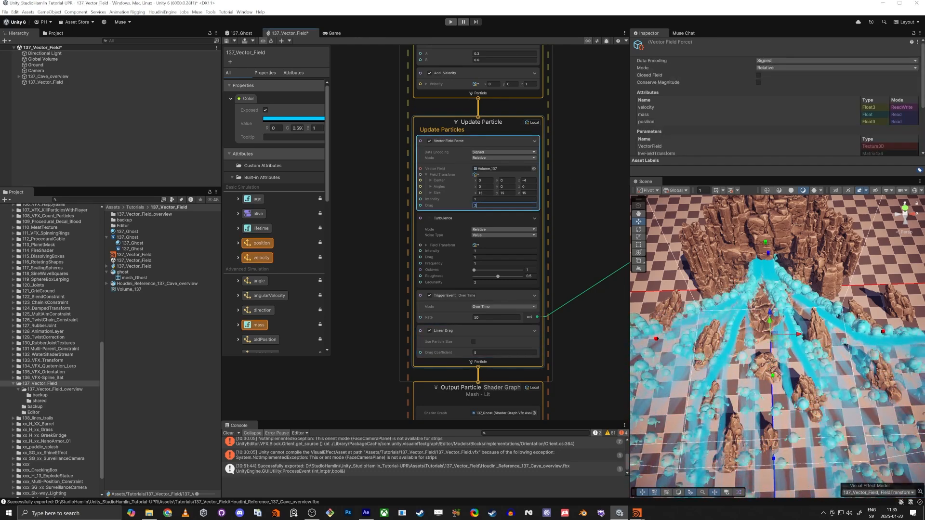
key("Tab")
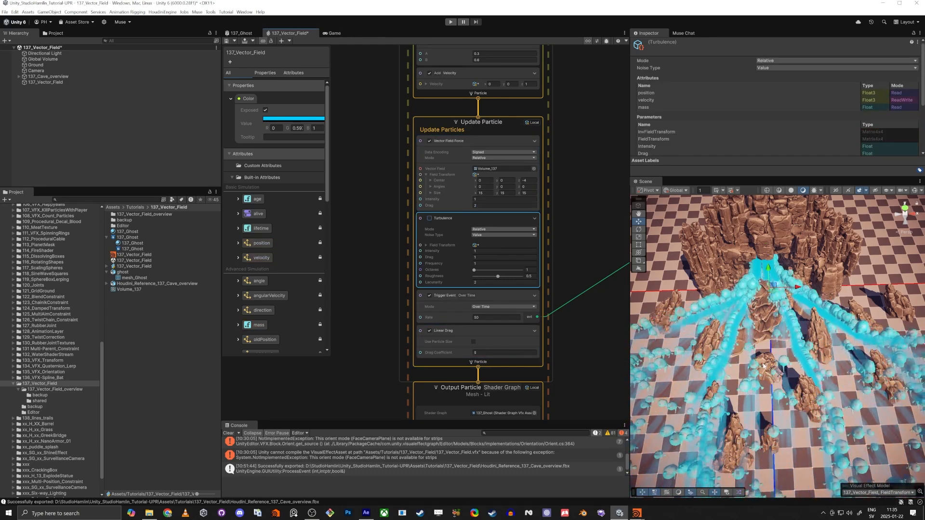
left_click_drag(807, 365, 783, 360, "alt")
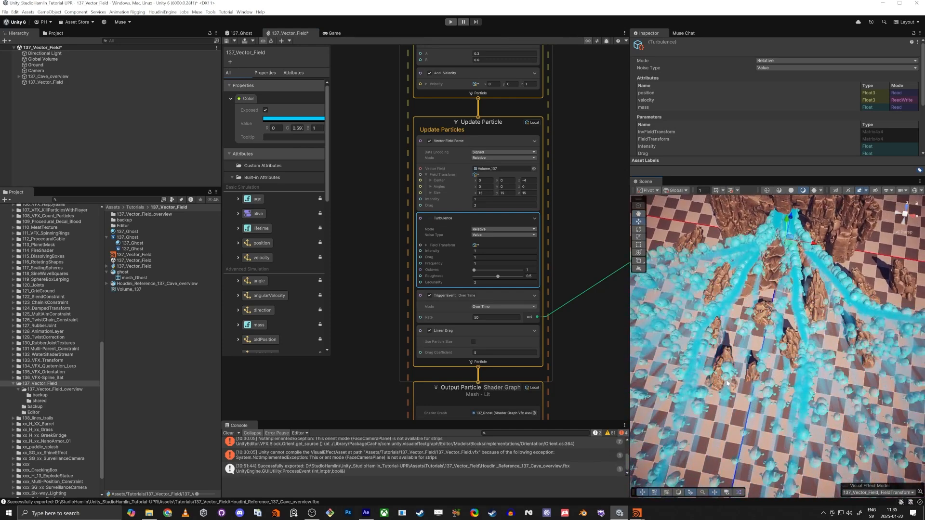
left_click_drag(728, 375, 695, 304, "alt")
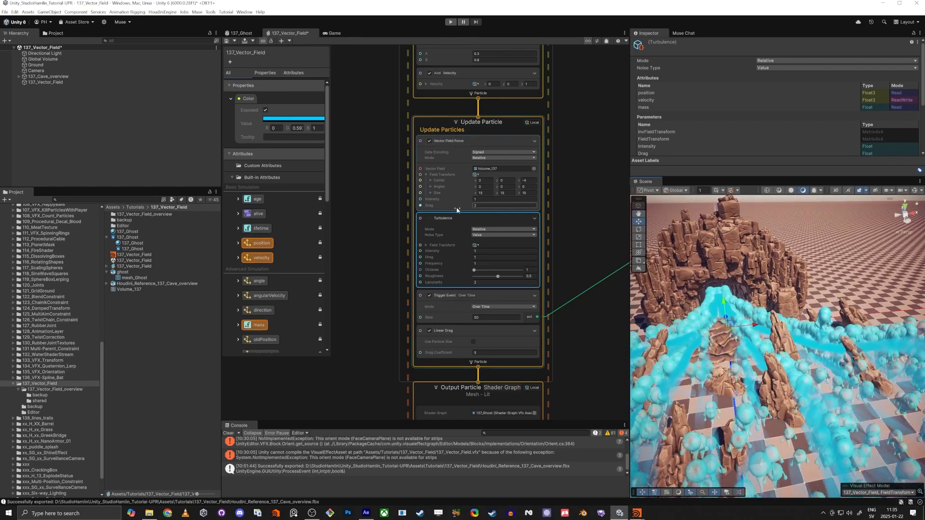
right_click_drag(685, 307, 705, 343)
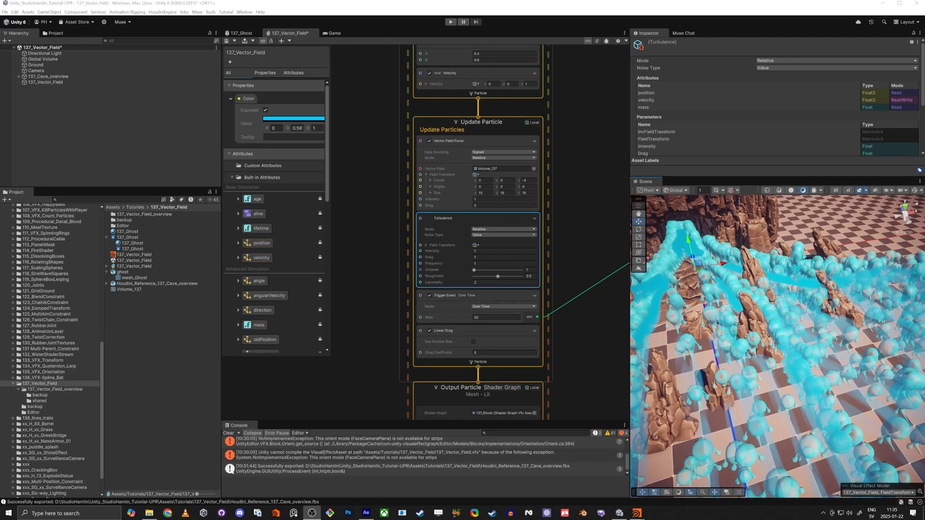
right_click_drag(700, 366, 685, 389)
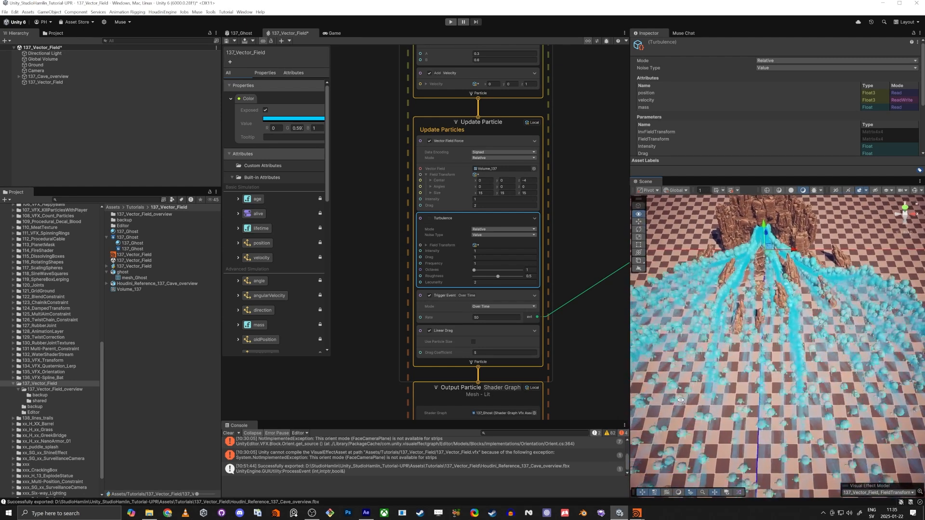
middle_click_drag(565, 74, 555, 306)
middle_click_drag(575, 200, 561, 365)
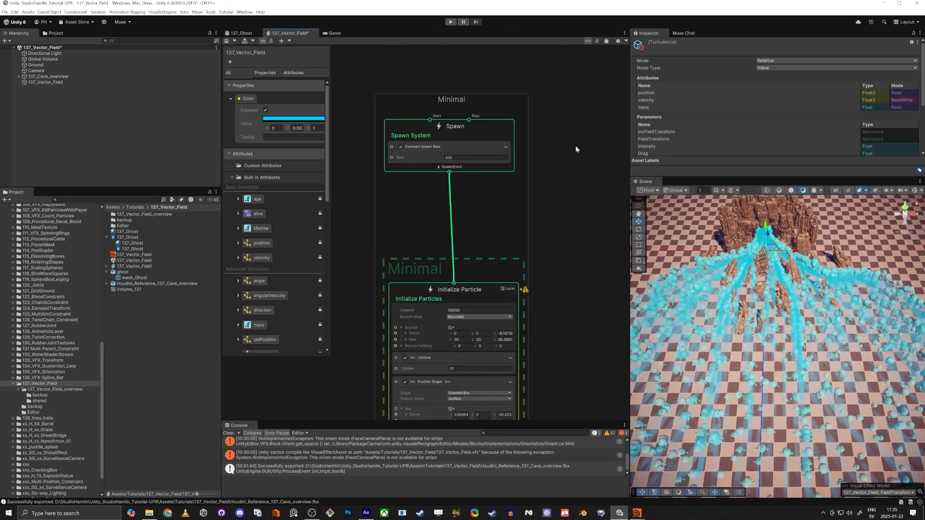
Select the spawn rate value and fly the scene camera closer to the cave
left_click(457, 158)
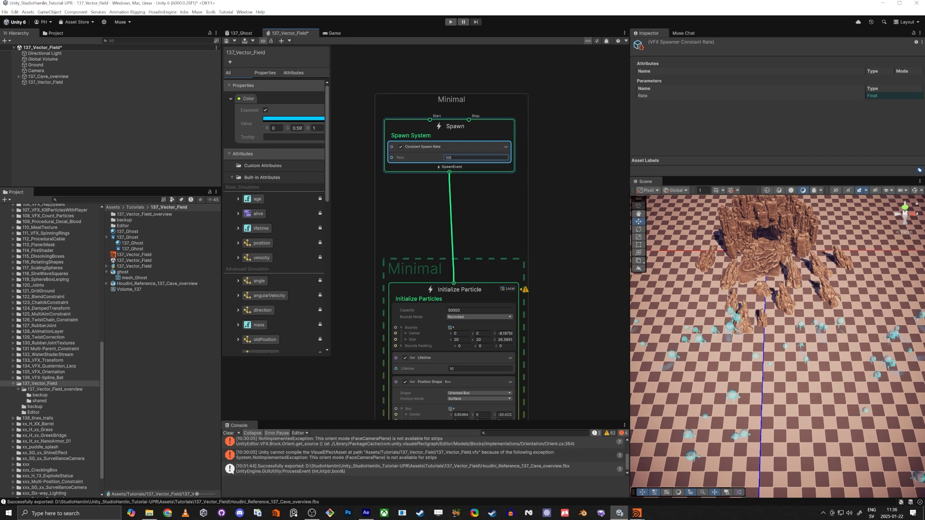
right_click_drag(745, 321, 784, 355)
key("w")
middle_click_drag(522, 345, 555, 241)
Pan the VFX Graph to Update Particle, select it and enable its Turbulence block
scroll(554, 242, "down", 2)
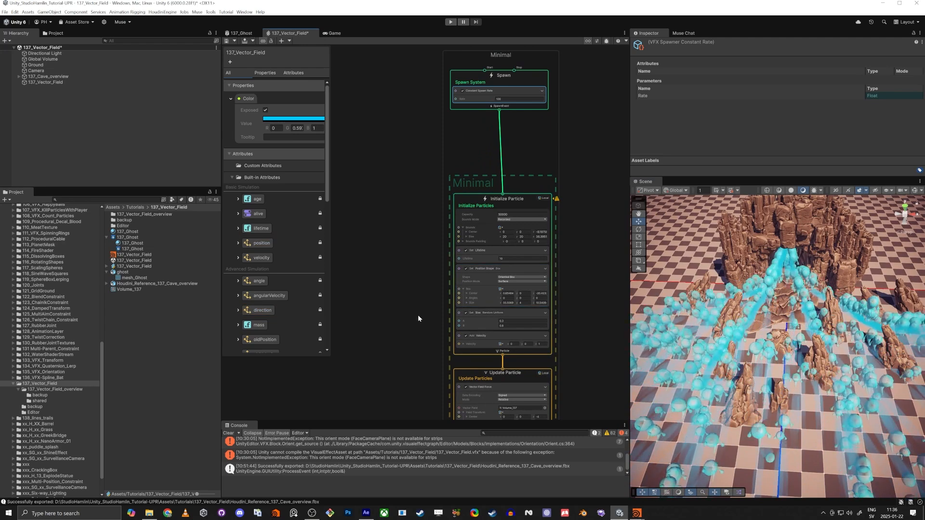
middle_click_drag(419, 316, 418, 276)
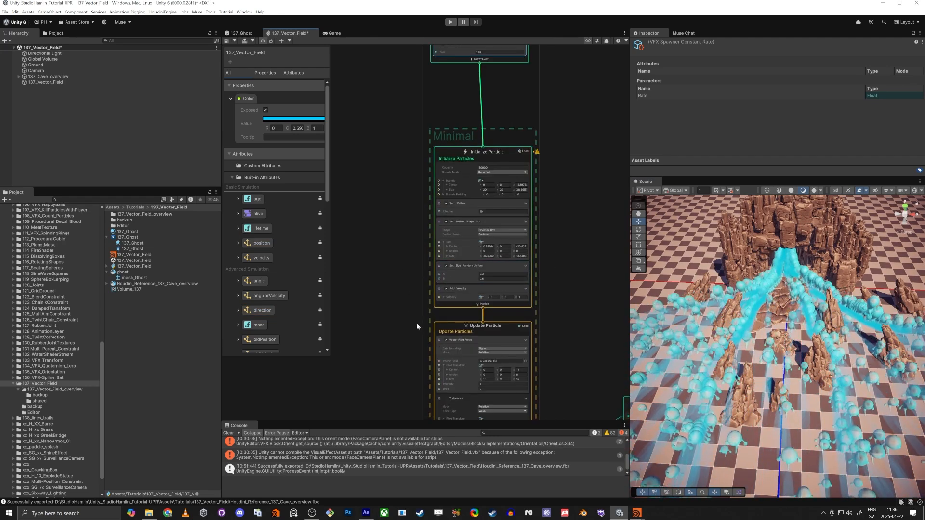
middle_click_drag(419, 325, 427, 219)
left_click(467, 226)
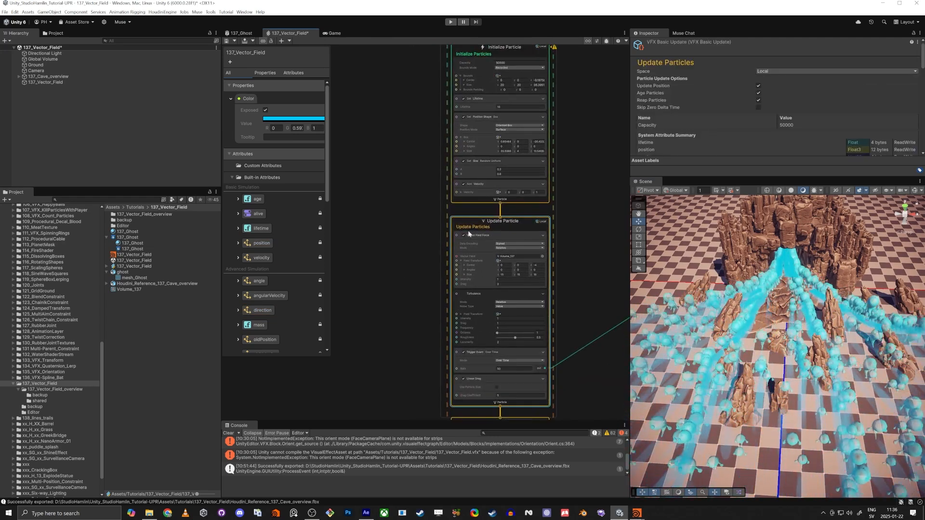
scroll(463, 293, "up", 3)
left_click(465, 294)
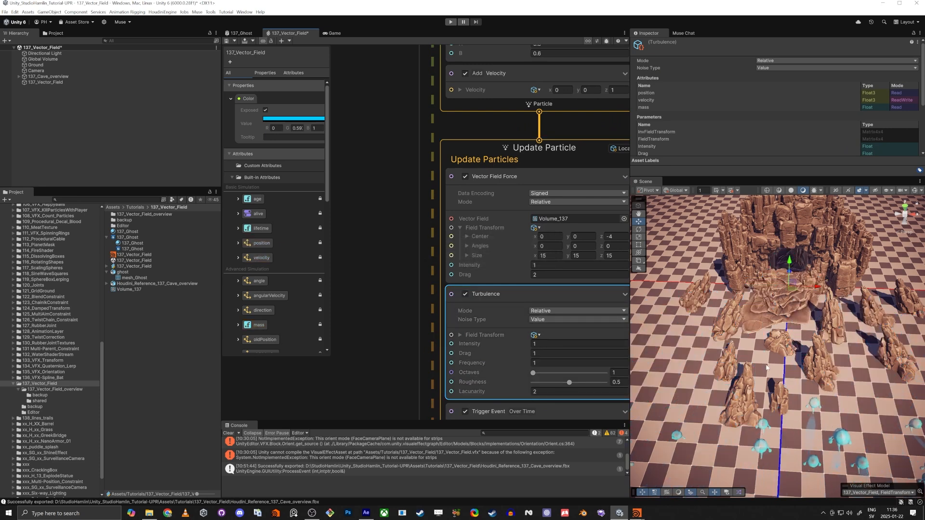
Set Turbulence intensity to 22, then to 11, and fly the camera over the particles
right_click_drag(755, 380, 770, 414)
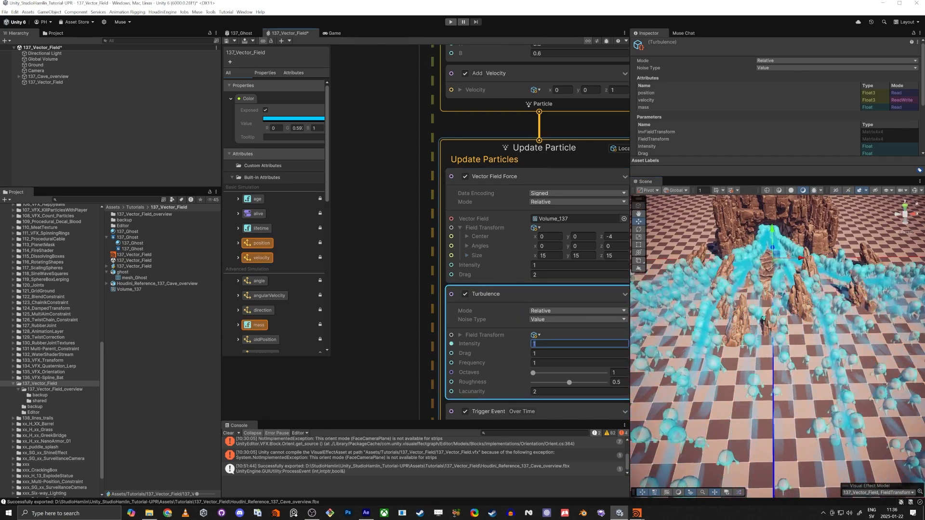
key("Tab")
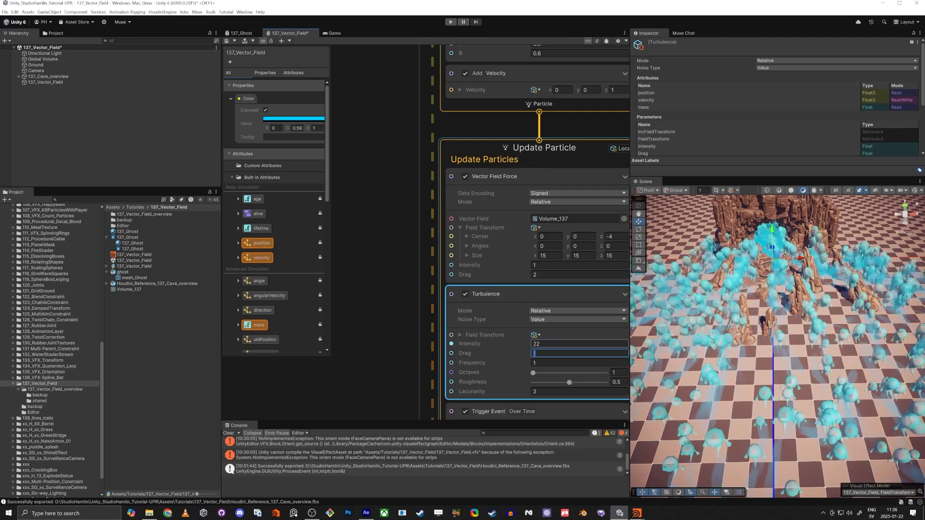
middle_click_drag(360, 336, 358, 236)
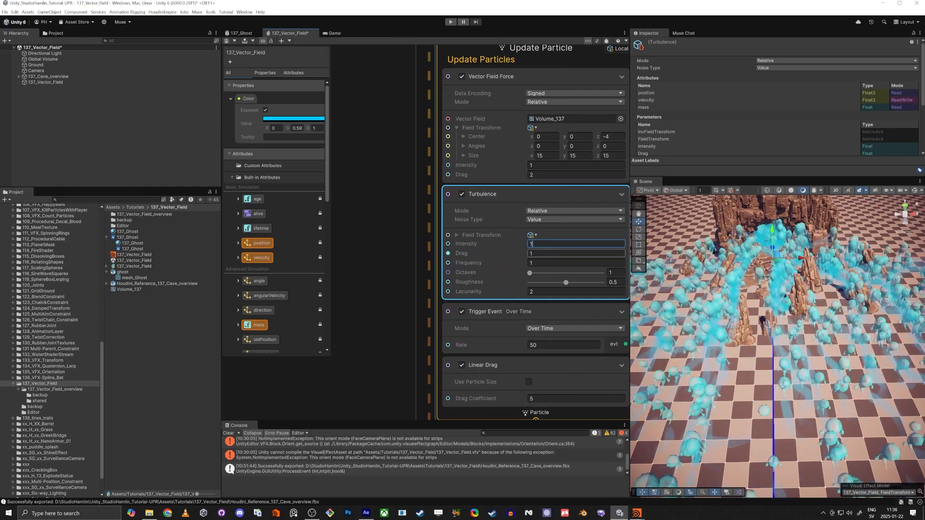
type("1")
key("Tab")
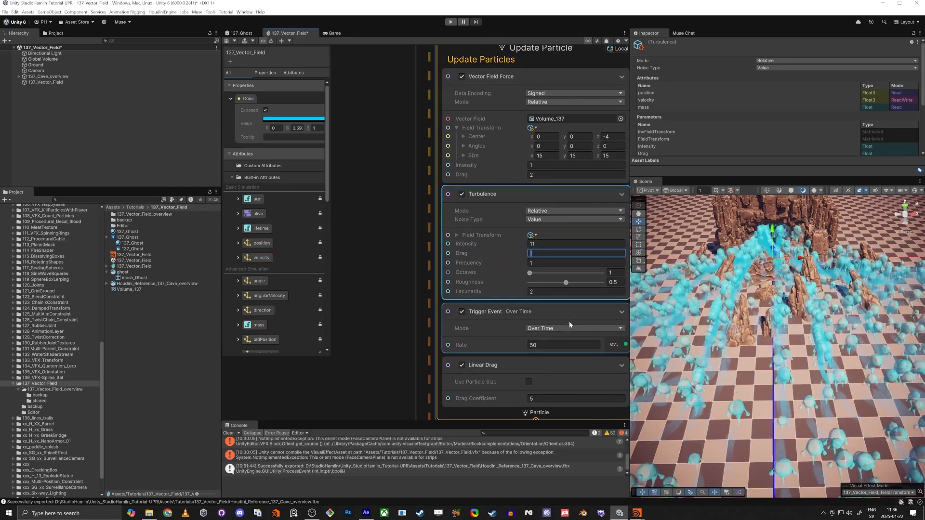
right_click_drag(723, 308, 770, 363)
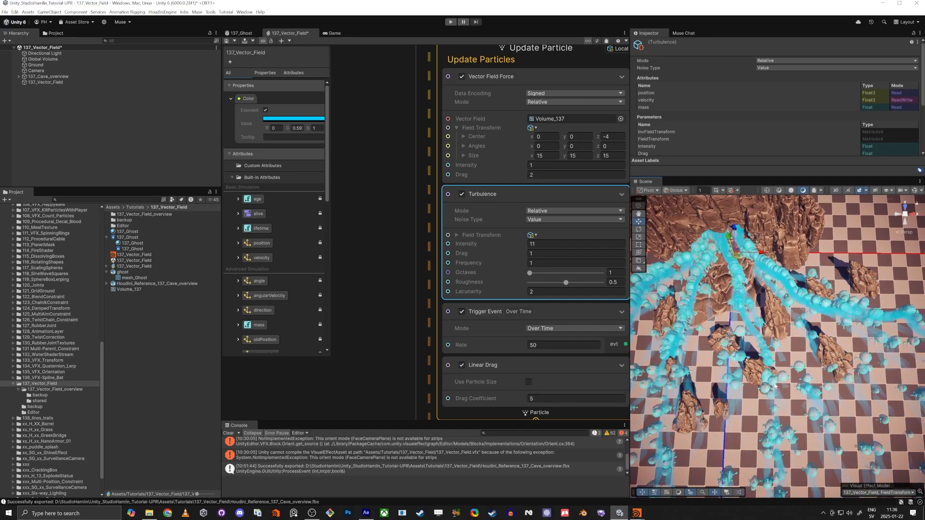
right_click_drag(756, 374, 750, 364)
Briefly look over the Houdini network, then return to Unity
key("alt+Tab")
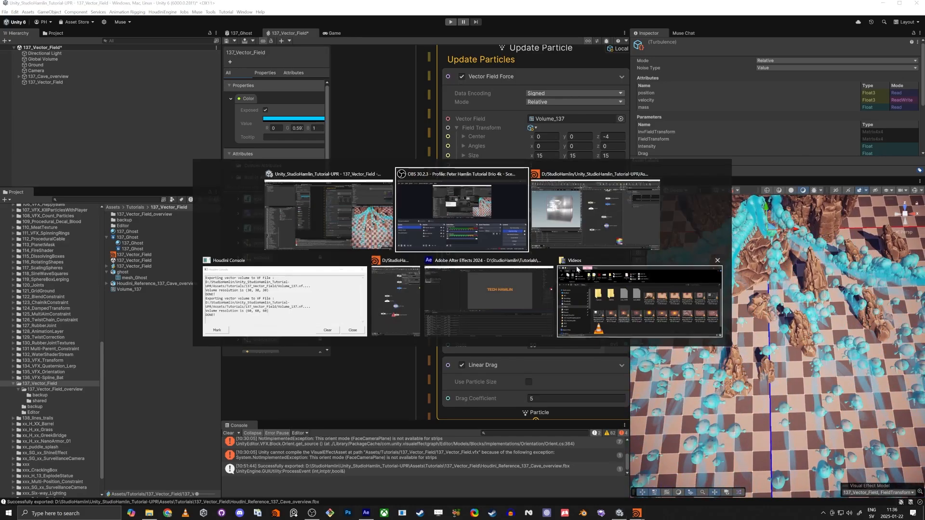
scroll(506, 302, "down", 3)
scroll(536, 339, "down", 2)
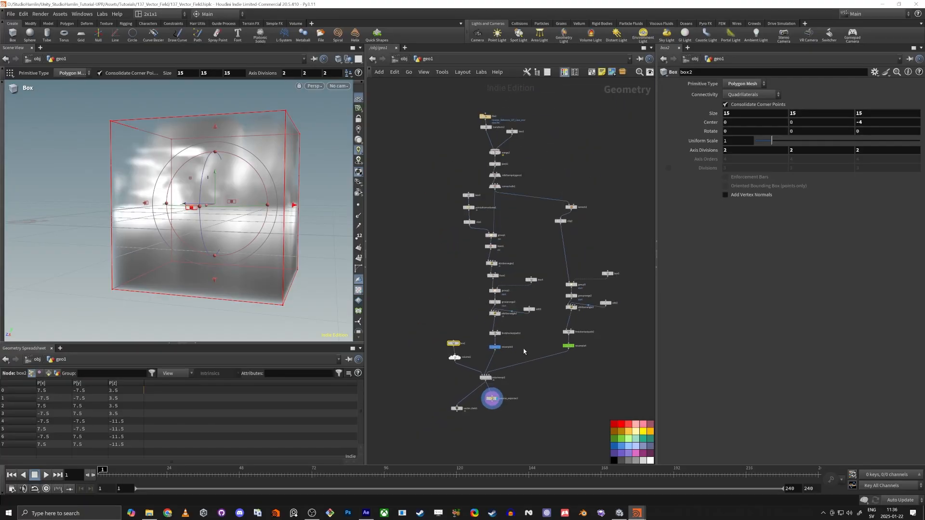
scroll(523, 349, "up", 2)
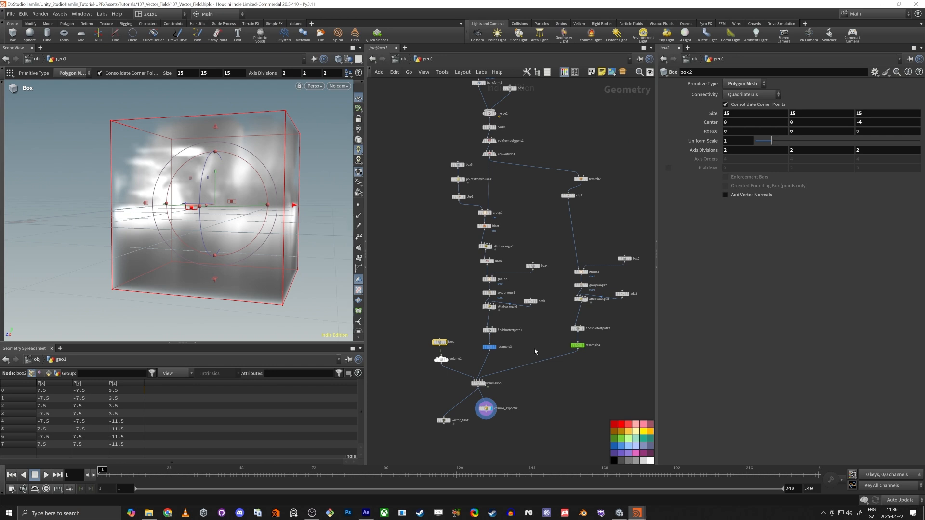
left_click_drag(537, 348, 508, 220)
key("alt+Tab")
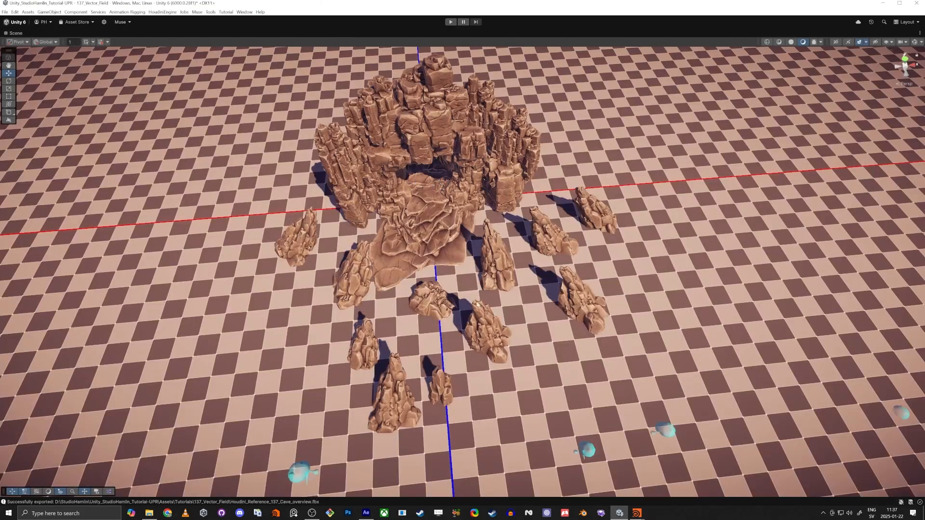
Fly and orbit the Scene view over the turbulent ghost flow, restore the layout, then return to Houdini
right_click_drag(508, 283, 450, 351)
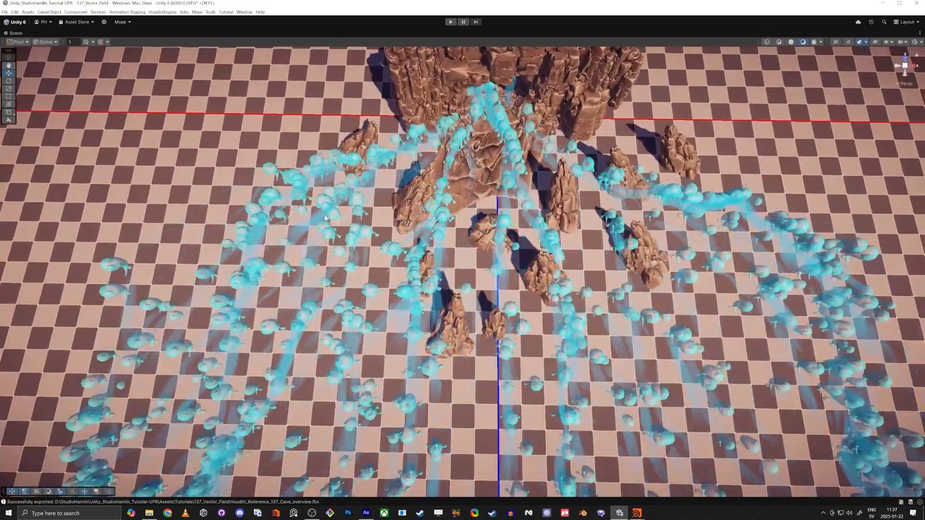
key("shift+space")
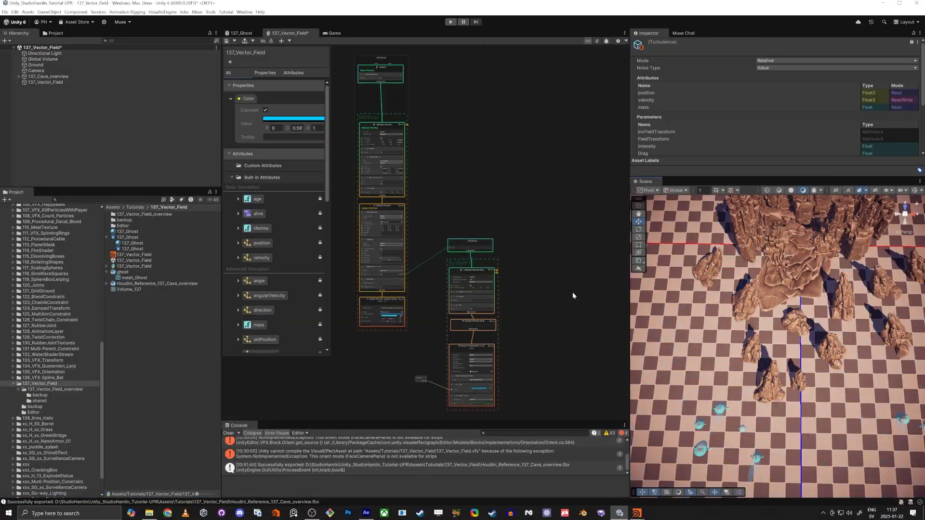
left_click_drag(772, 266, 748, 324, "alt")
key("alt+Tab")
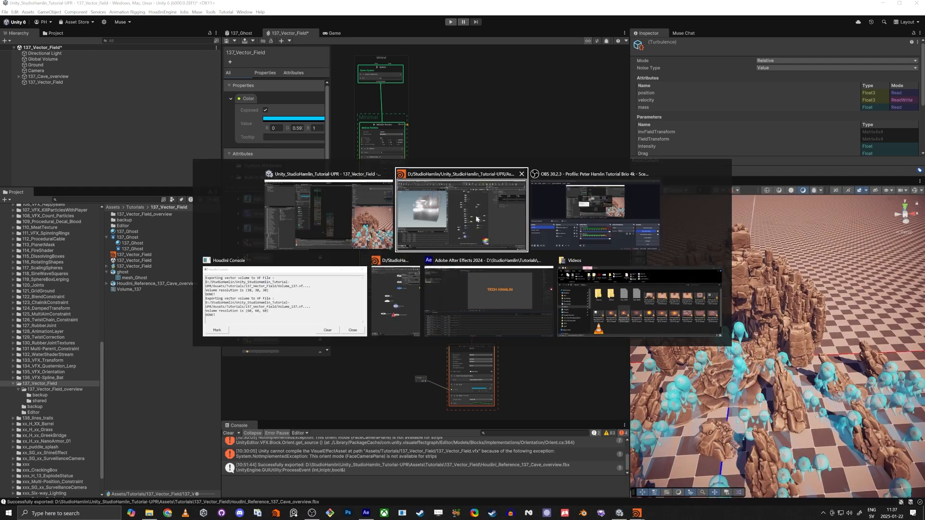
scroll(573, 332, "up", 5)
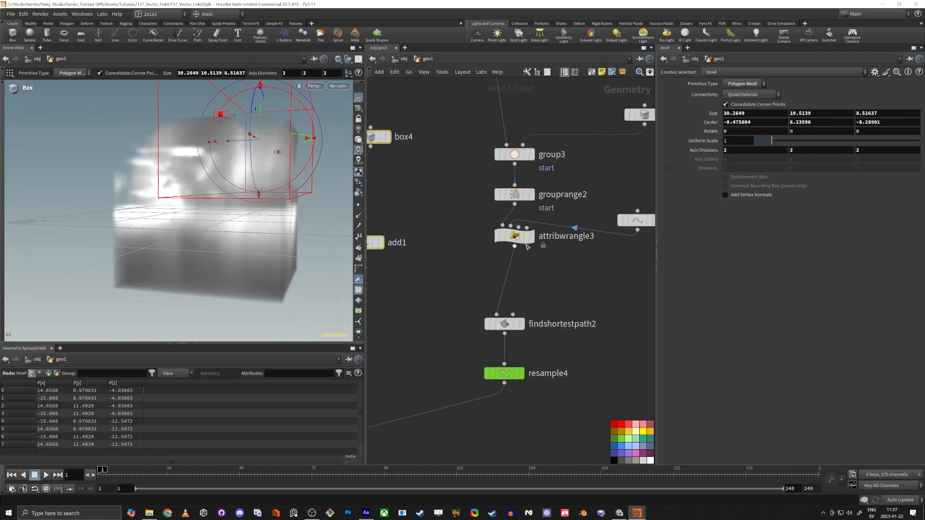
Display and select resample4 to view the resampled vine curves from above
mouse_move(520, 329)
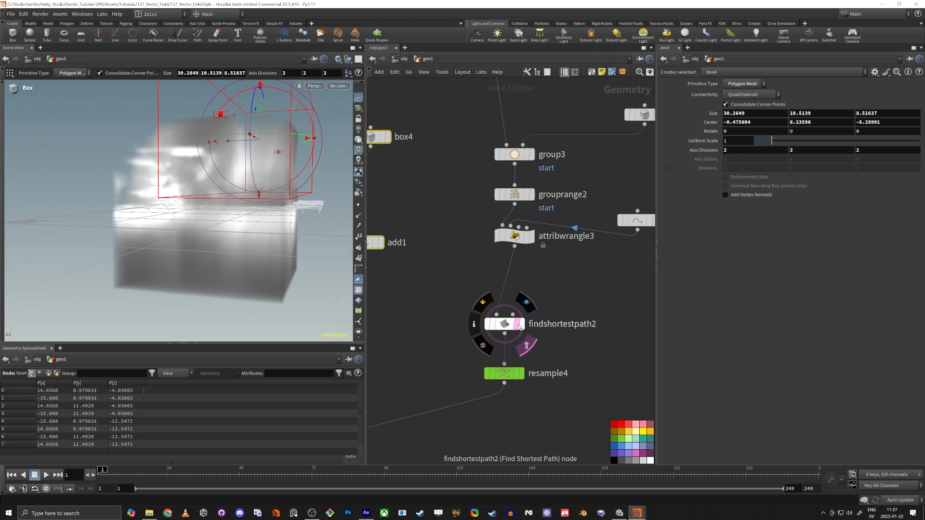
left_click(521, 379)
left_click(507, 376)
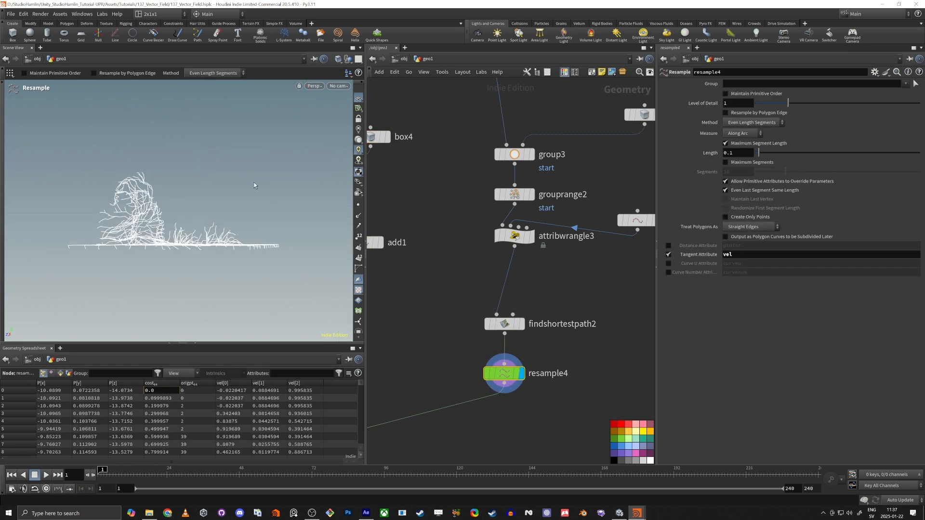
left_click_drag(255, 184, 159, 241, "alt")
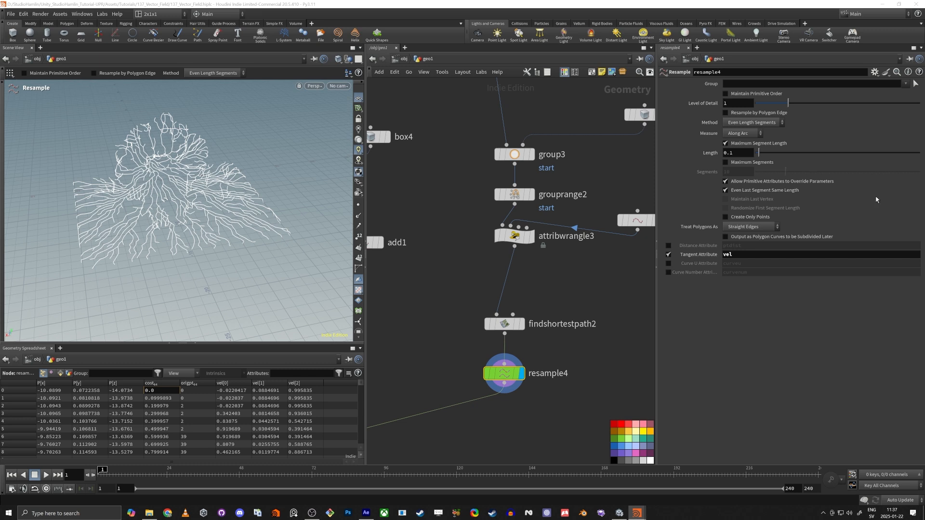
Make room in the network and add a Sweep node by searching 'swe'
scroll(630, 278, "up", 1)
middle_click_drag(630, 278, 548, 264)
key("Tab")
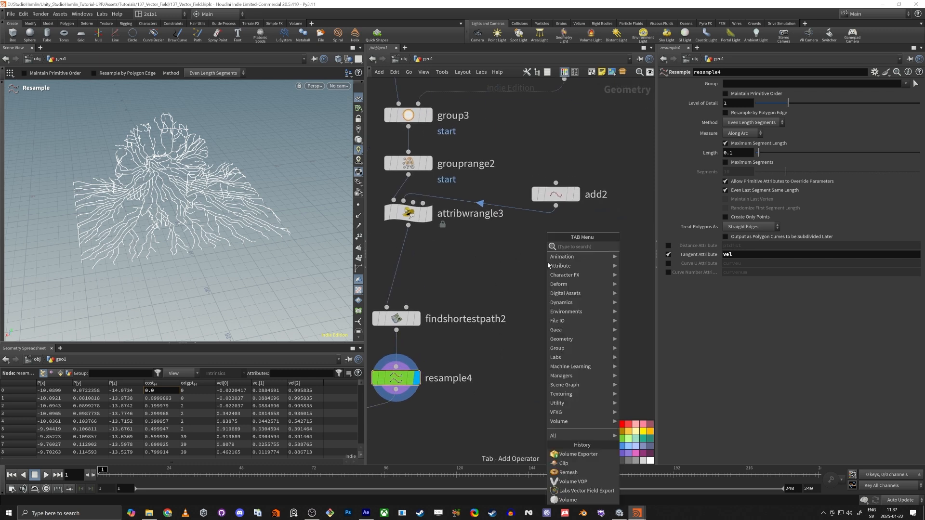
type("swee")
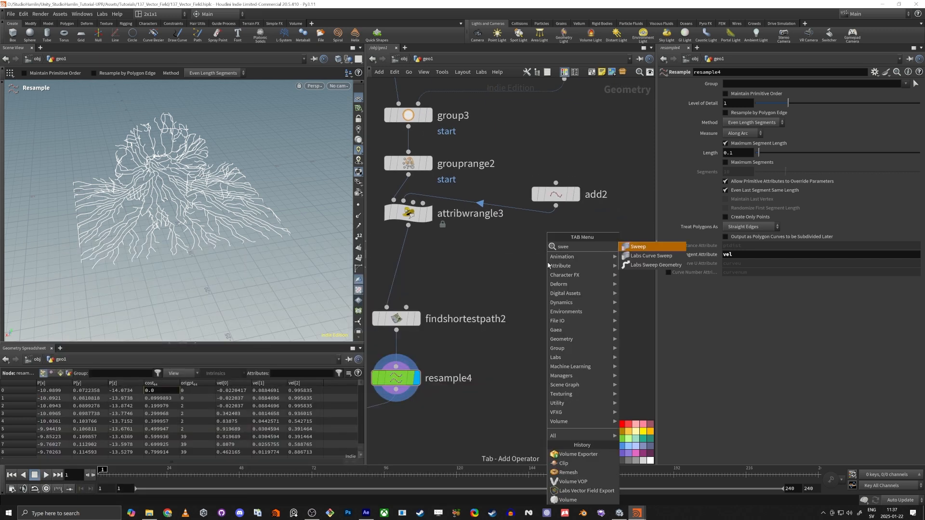
key("Return")
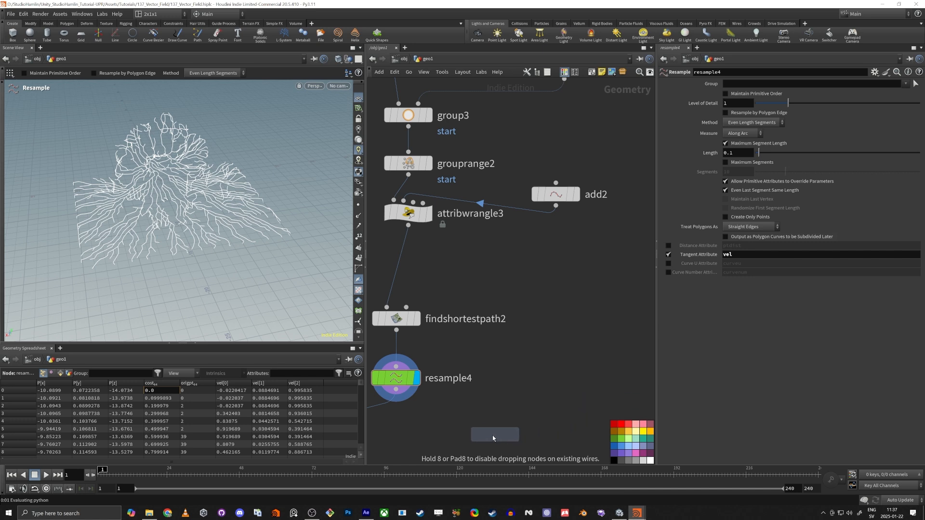
Place the Sweep node under resample4, display it, and set Surface Shape to Round Tube
left_click(465, 433)
middle_click_drag(452, 387, 497, 239)
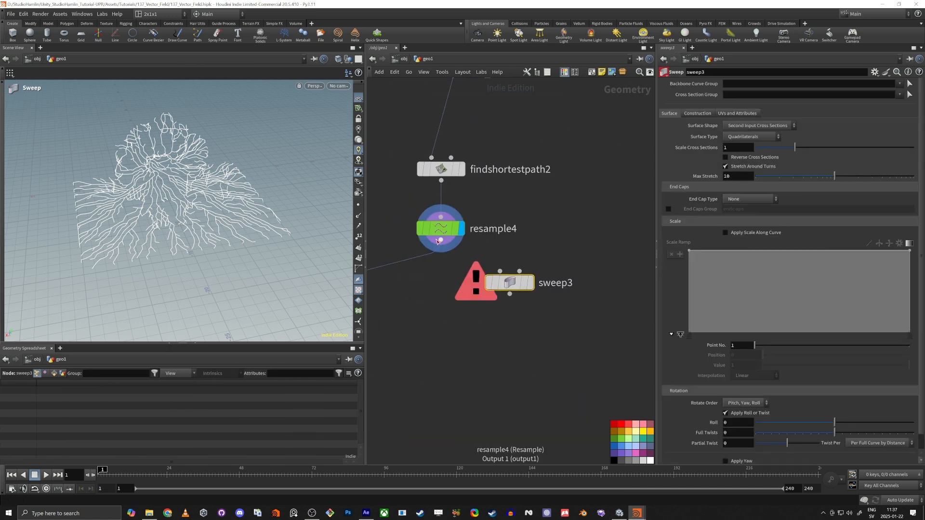
left_click(531, 283)
left_click_drag(511, 288, 532, 322)
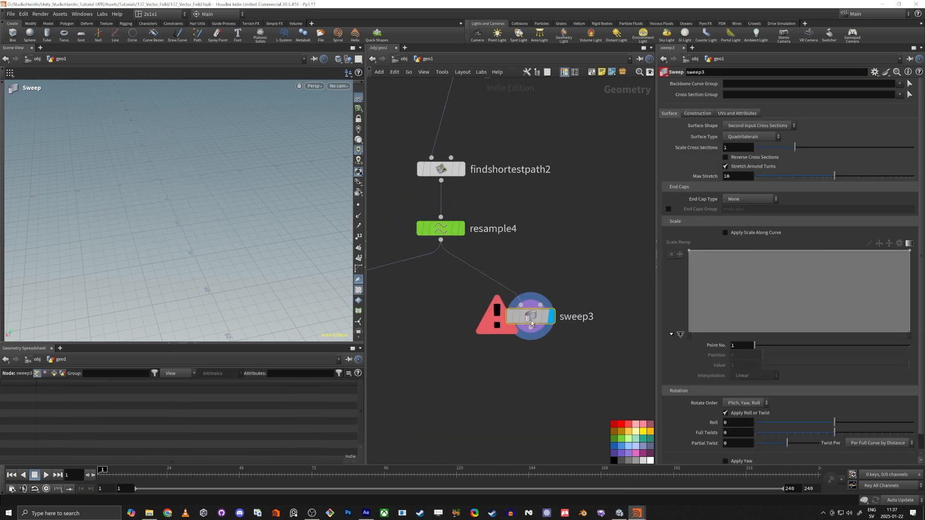
left_click(758, 125)
left_click(746, 144)
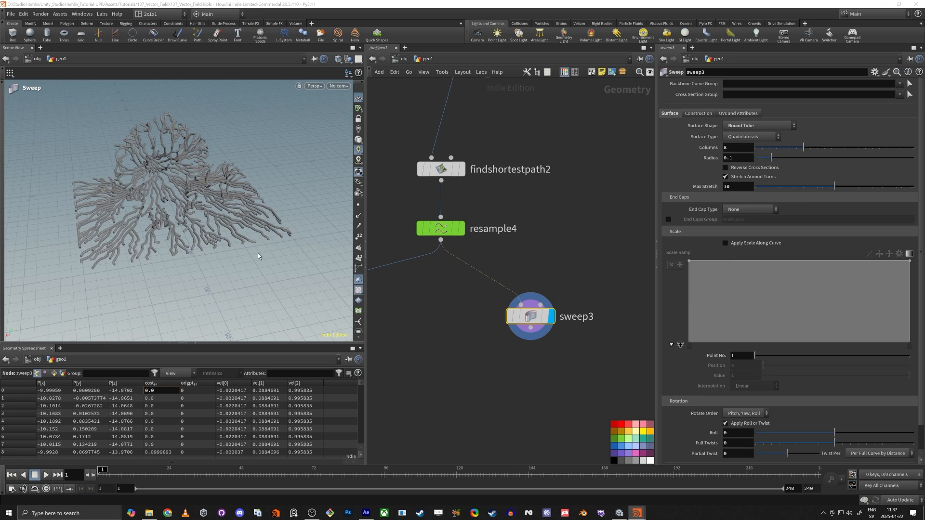
scroll(212, 207, "up", 5)
left_click_drag(213, 208, 311, 192, "alt")
scroll(236, 184, "down", 5)
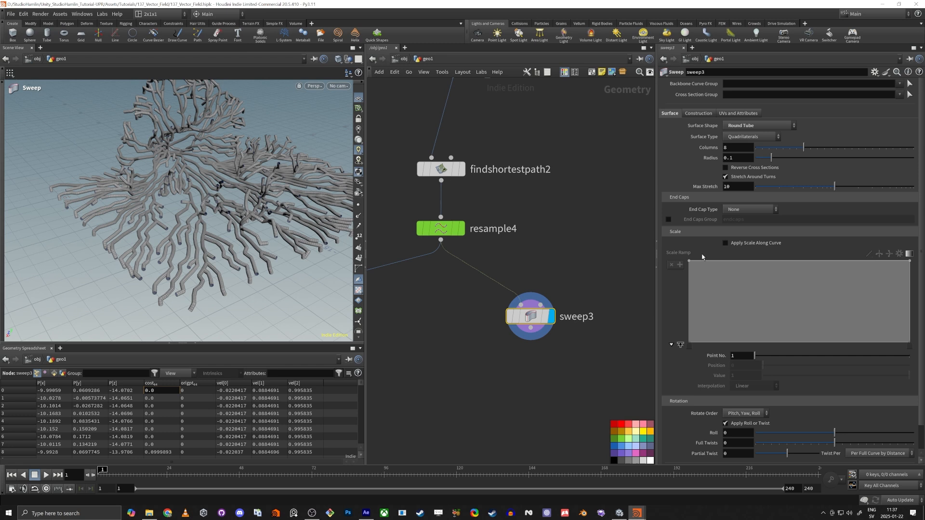
Enable Apply Scale Along Curve and shape the Scale Ramp into a 0-to-1 taper
left_click(726, 243)
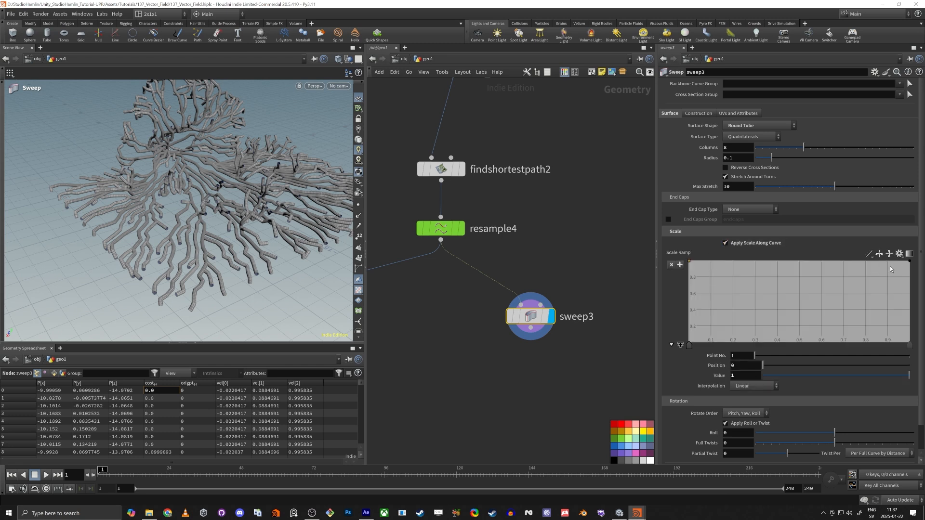
left_click_drag(910, 261, 910, 345)
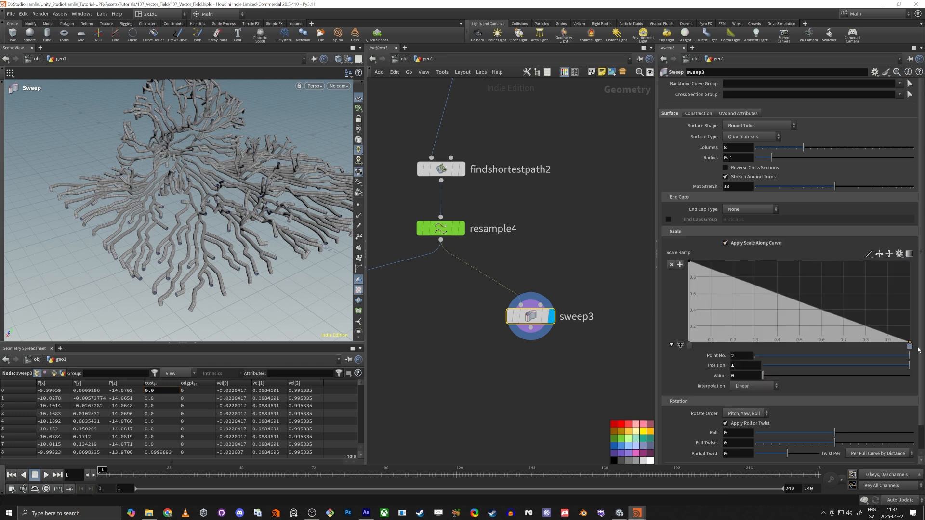
left_click_drag(164, 249, 216, 217, "alt")
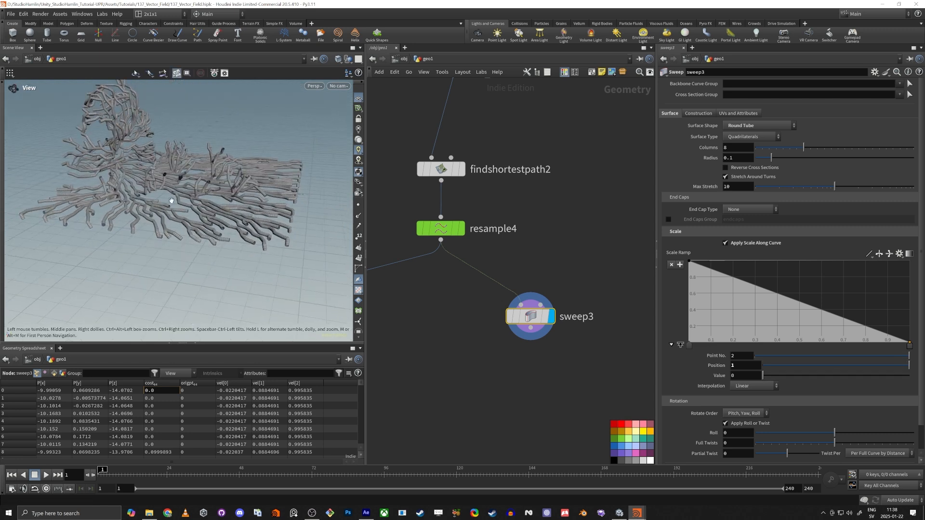
left_click(878, 254)
key("Escape")
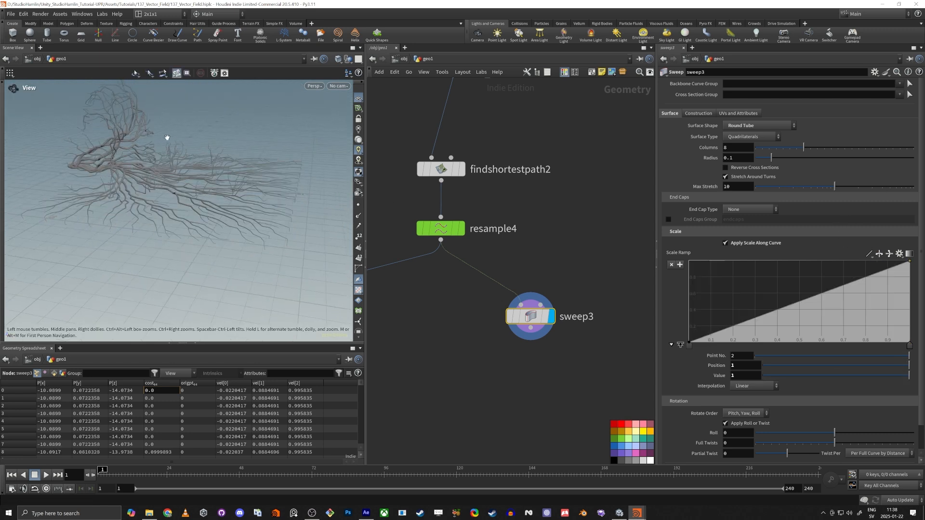
left_click_drag(171, 140, 164, 169)
scroll(527, 303, "down", 2)
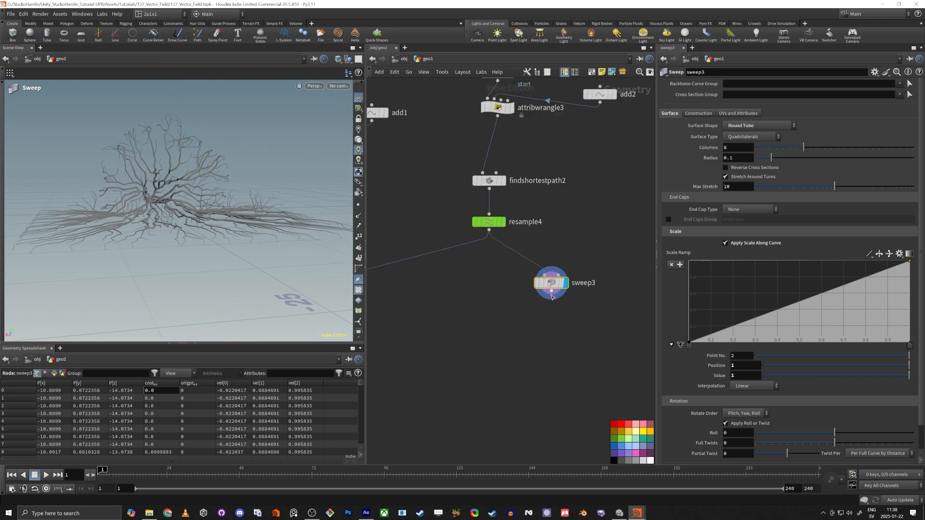
Add a ROP FBX Output after sweep3 and insert a Transform with Uniform Scale 100
left_click_drag(552, 295, 544, 342)
type("rop fb")
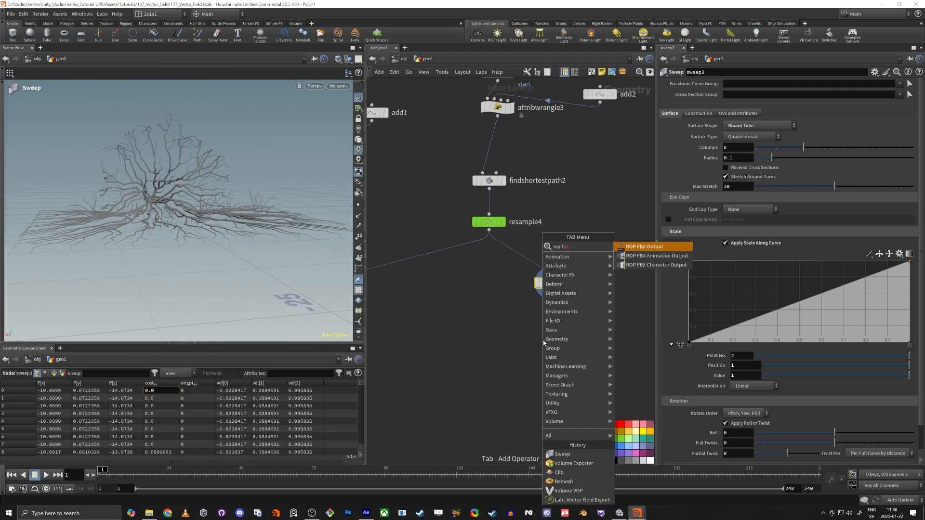
key("Return")
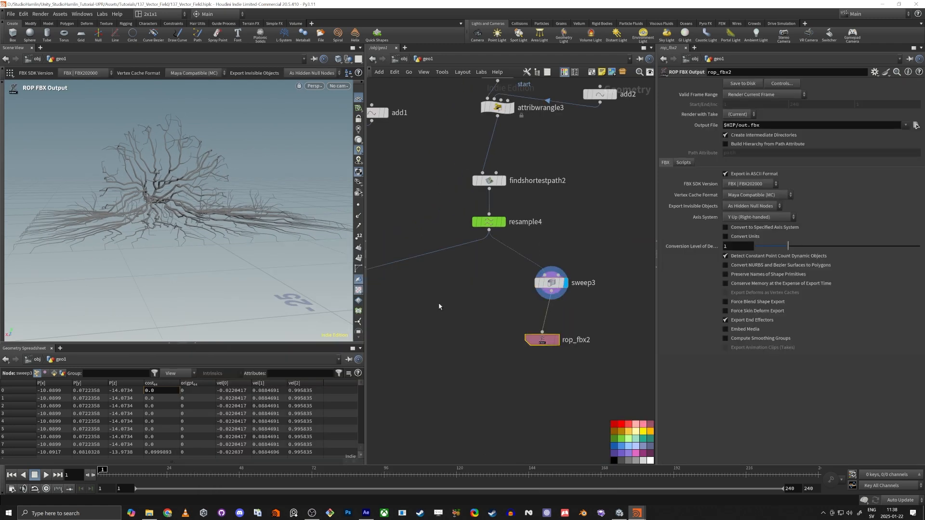
key("Tab")
type("tra")
key("Down")
key("Down")
key("Return")
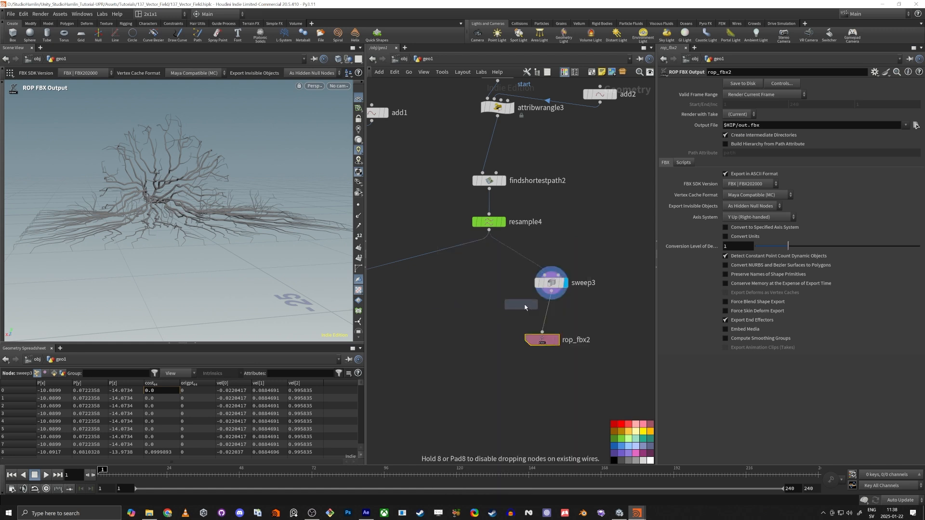
left_click(547, 316)
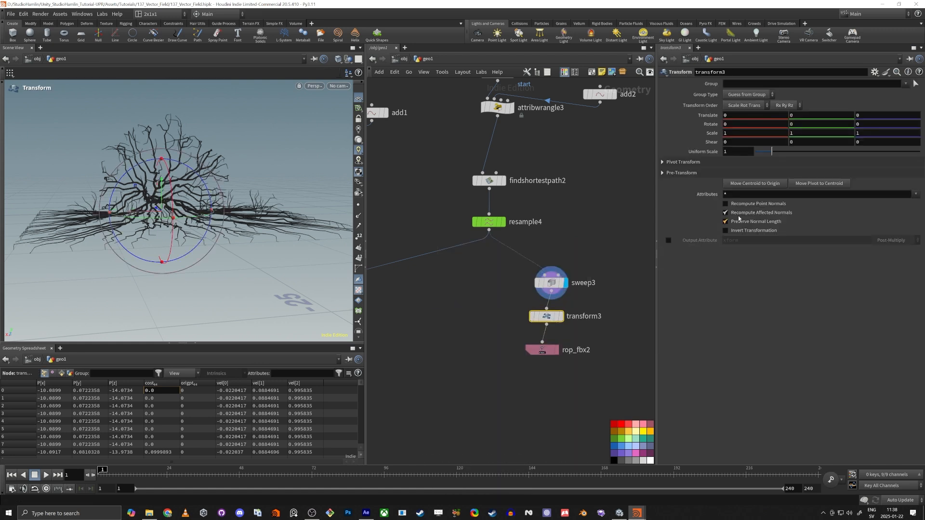
left_click(737, 151)
type("00")
key("Return")
Set the FBX Output File to $HIP/vines_137.fbx and save it to disk
left_click(542, 350)
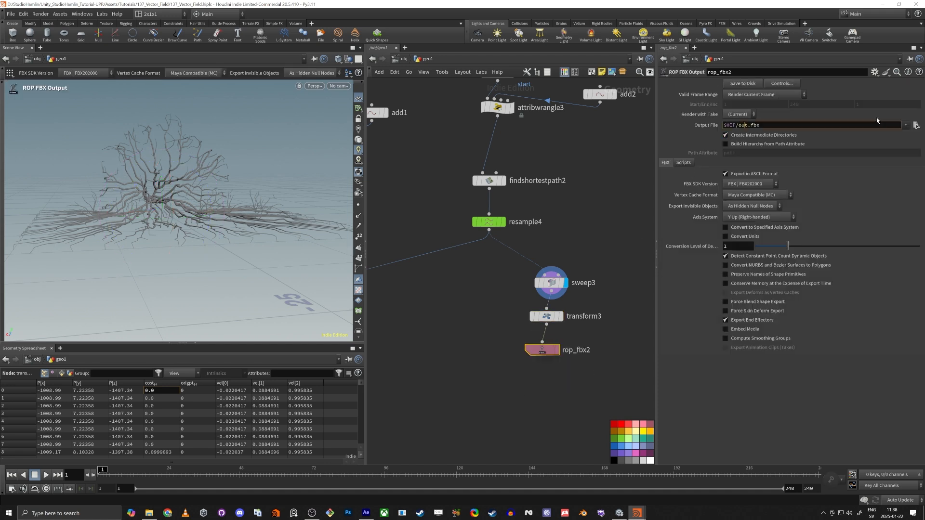
type("vines_")
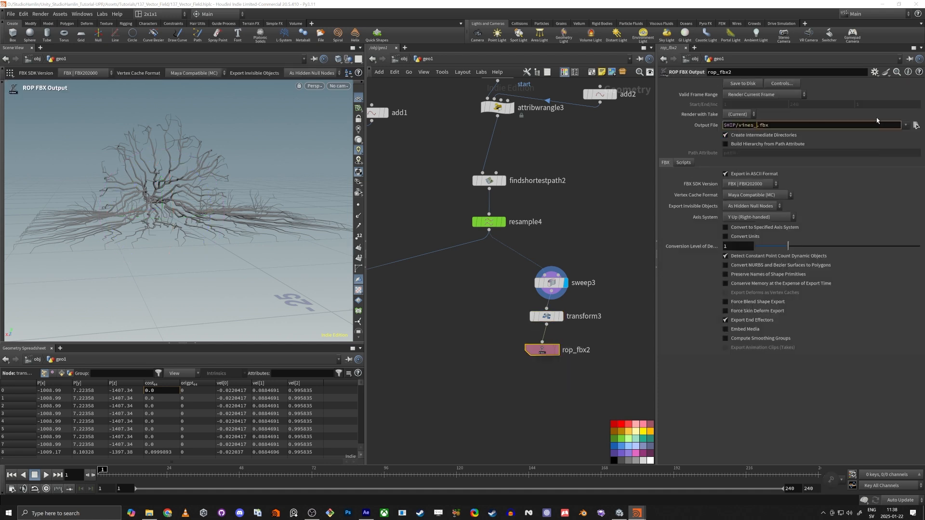
type("13")
type("7")
key("Return")
left_click(748, 87)
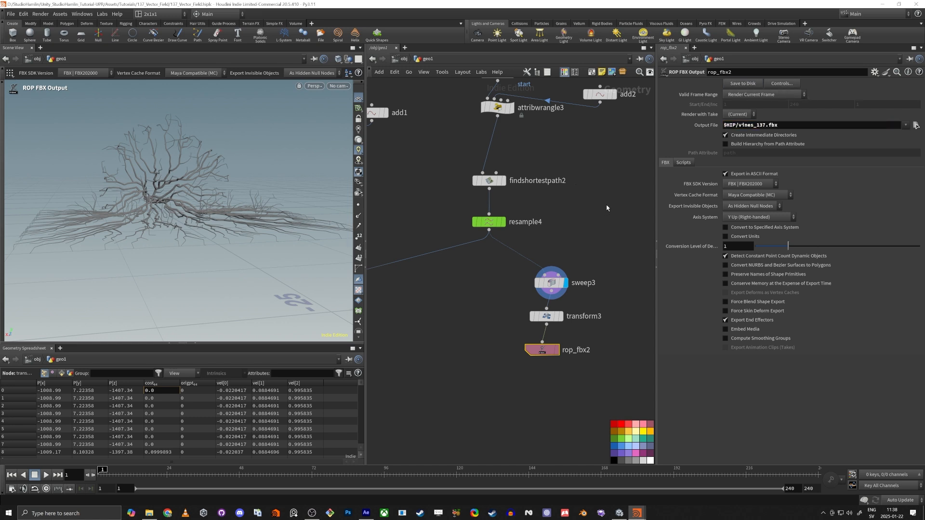
key("alt+Tab")
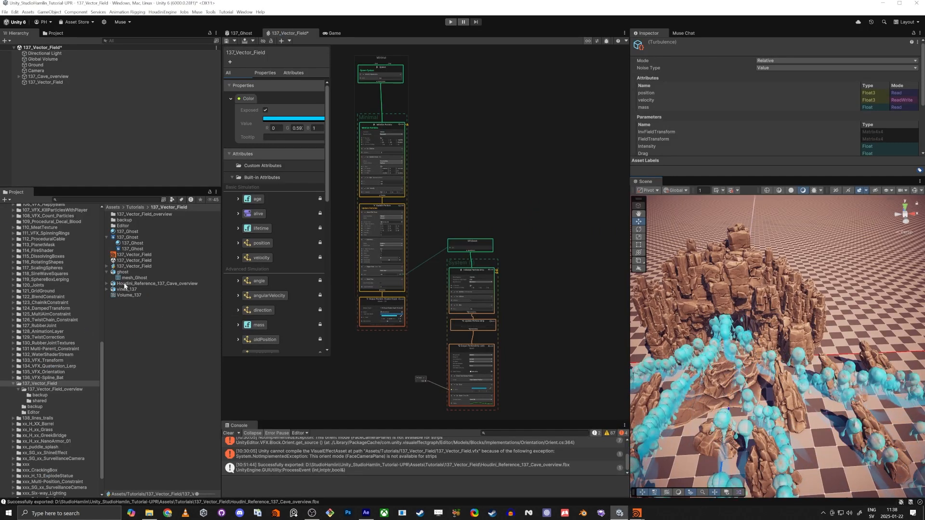
Drag vines_137 from the Project window into the Hierarchy and orbit around the cave
left_click_drag(126, 289, 80, 153)
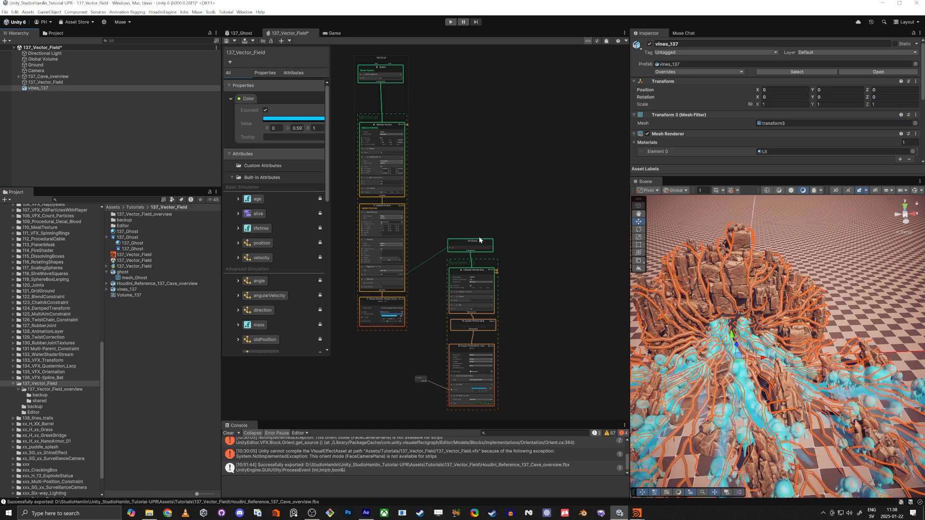
left_click(107, 149)
right_click_drag(809, 386, 775, 388)
scroll(774, 389, "down", 3)
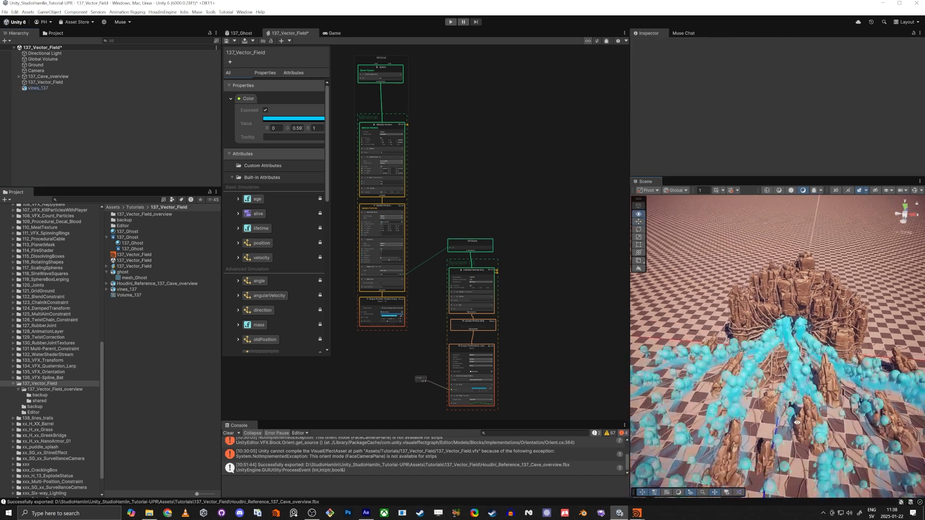
Dismiss the stray Build dialog and fly closer to inspect the vines on the rocks
key("ctrl+b")
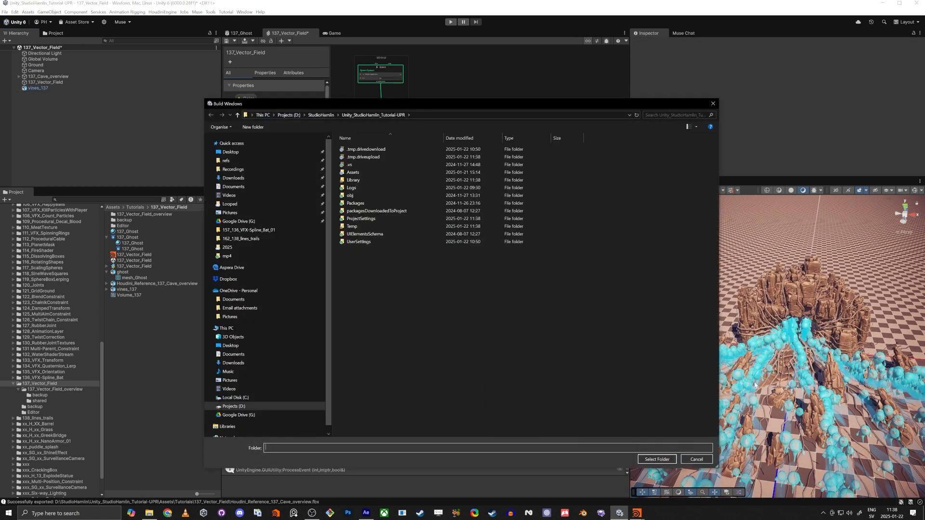
left_click(713, 103)
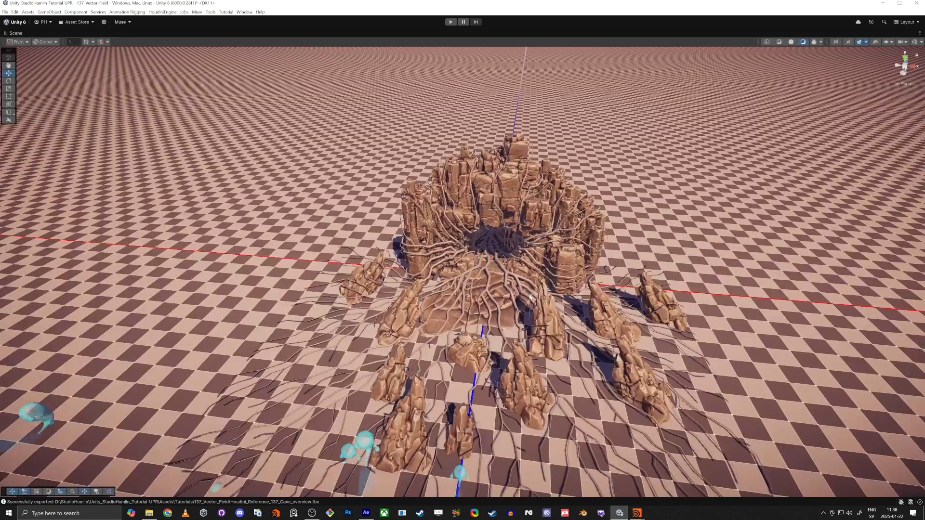
mouse_move(530, 297)
right_mouse_down()
mouse_move(565, 297)
mouse_move(524, 282)
mouse_move(533, 290)
mouse_move(511, 299)
right_mouse_up()
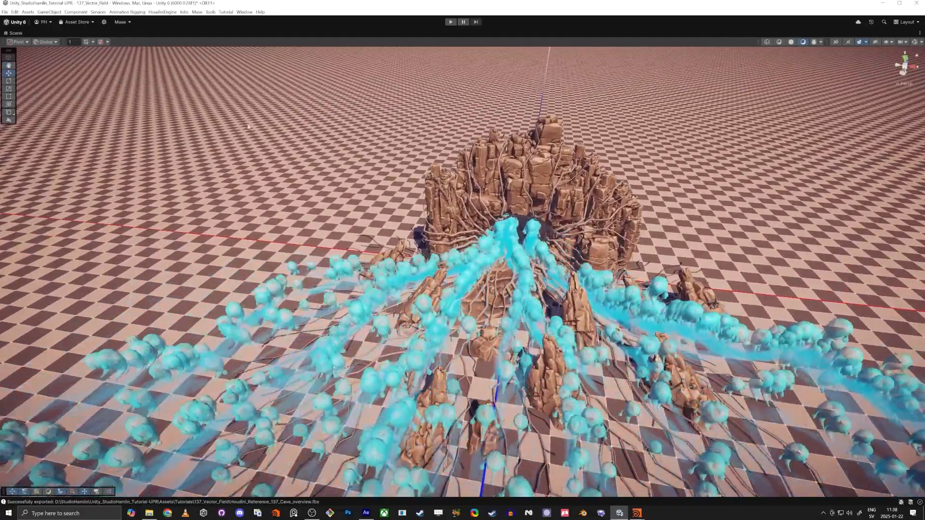
right_click_drag(332, 252, 379, 281)
key("shift+space")
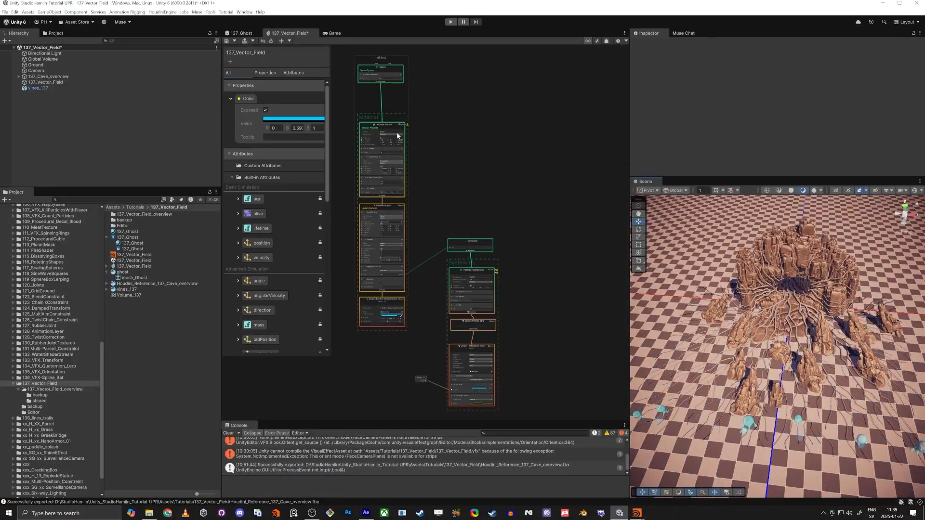
Bring the Spawn node into view, maximize the Scene view, and orbit down toward the horizon
middle_click_drag(397, 136, 470, 286)
scroll(479, 278, "up", 4)
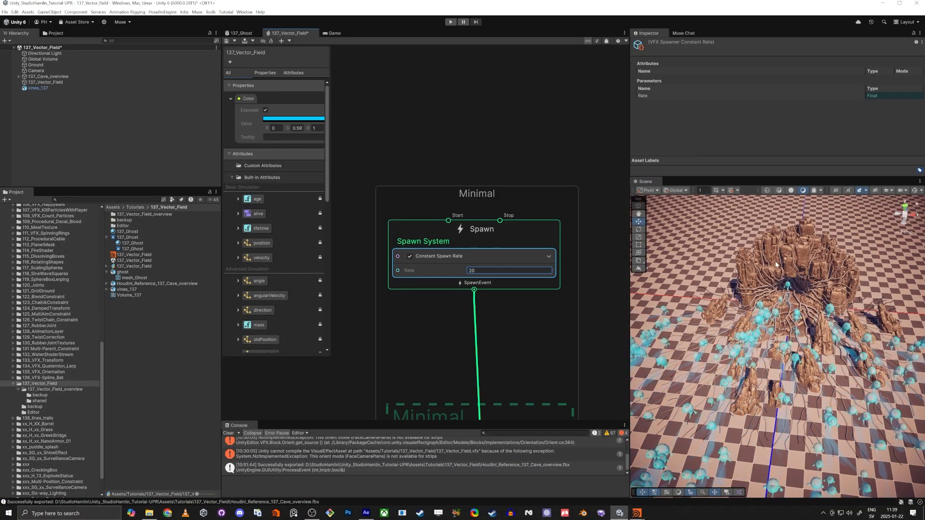
key("shift+space")
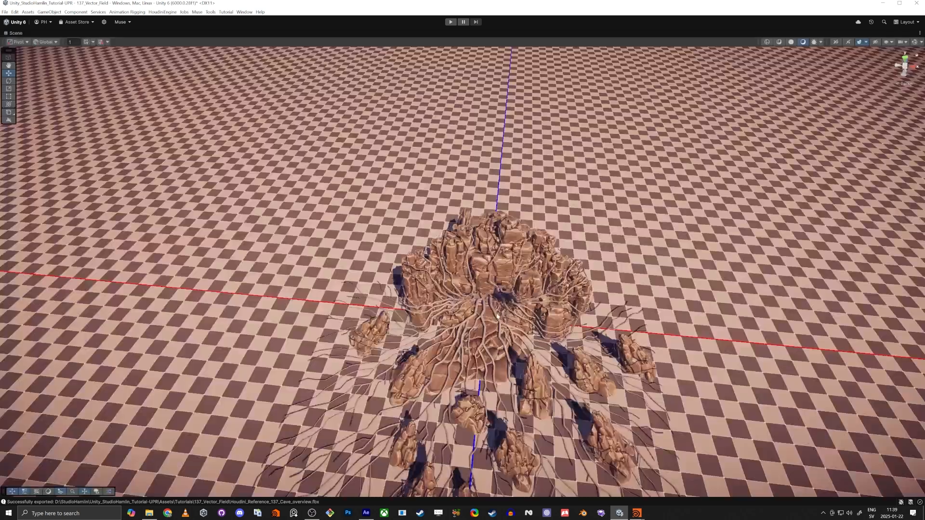
left_click_drag(482, 325, 473, 341, "alt")
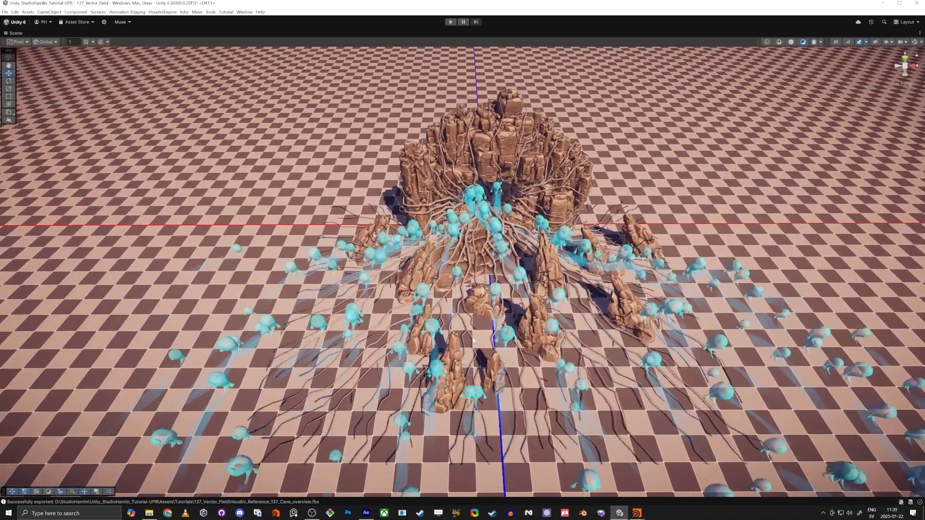